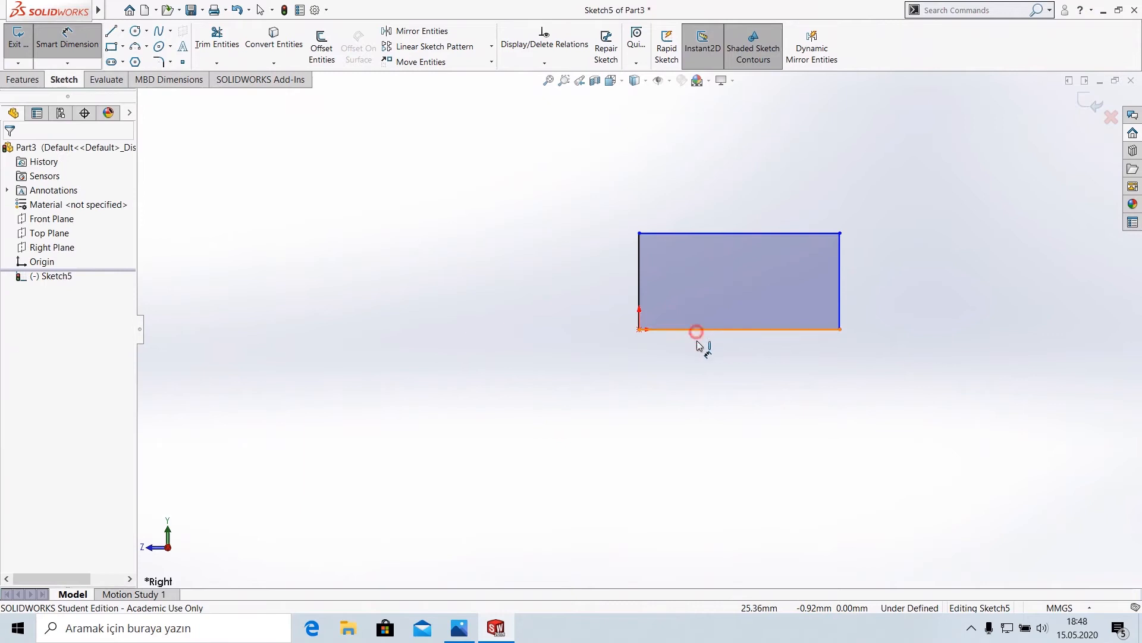
- Dimension the sketched rectangle 70 mm wide and 20 mm high
click(696, 332)
click(733, 390)
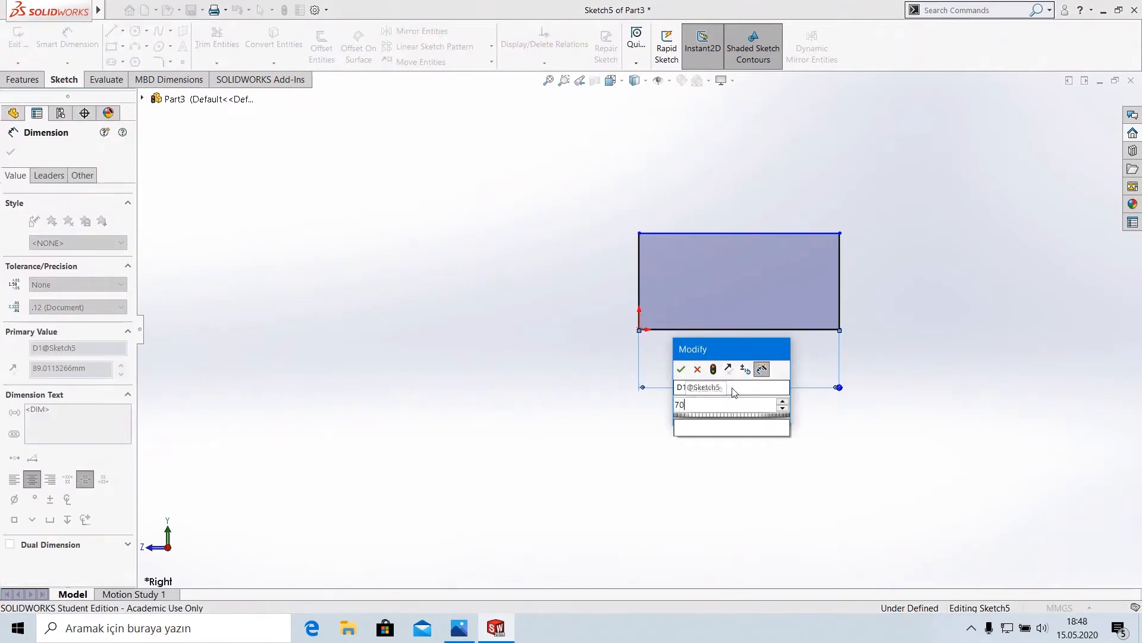
text(70)
key(Return)
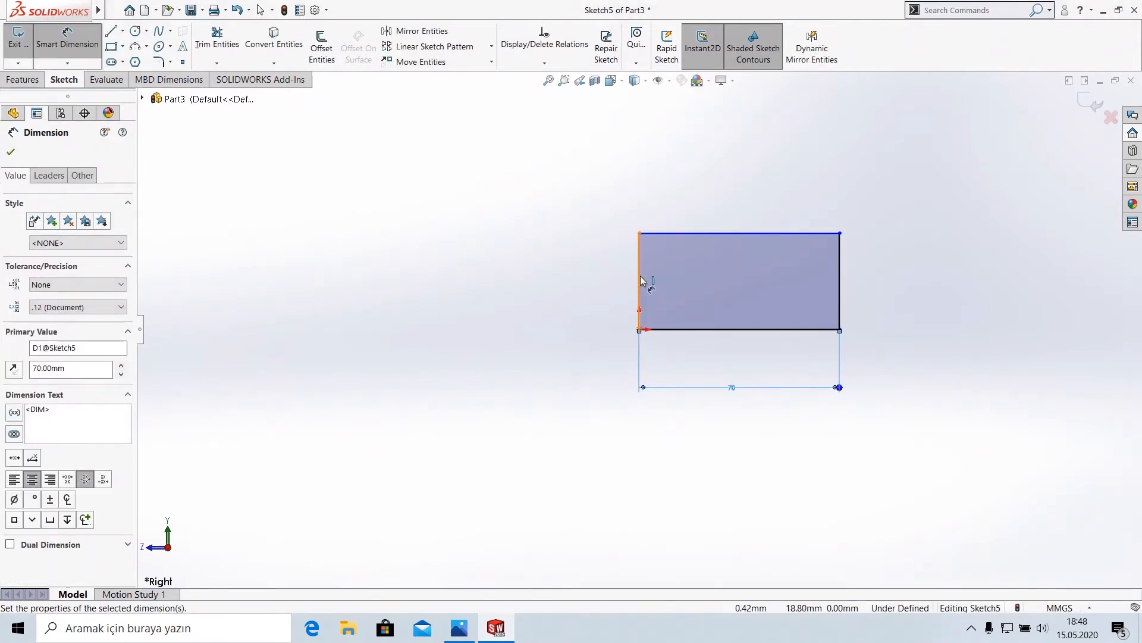
click(640, 281)
click(559, 288)
text(20)
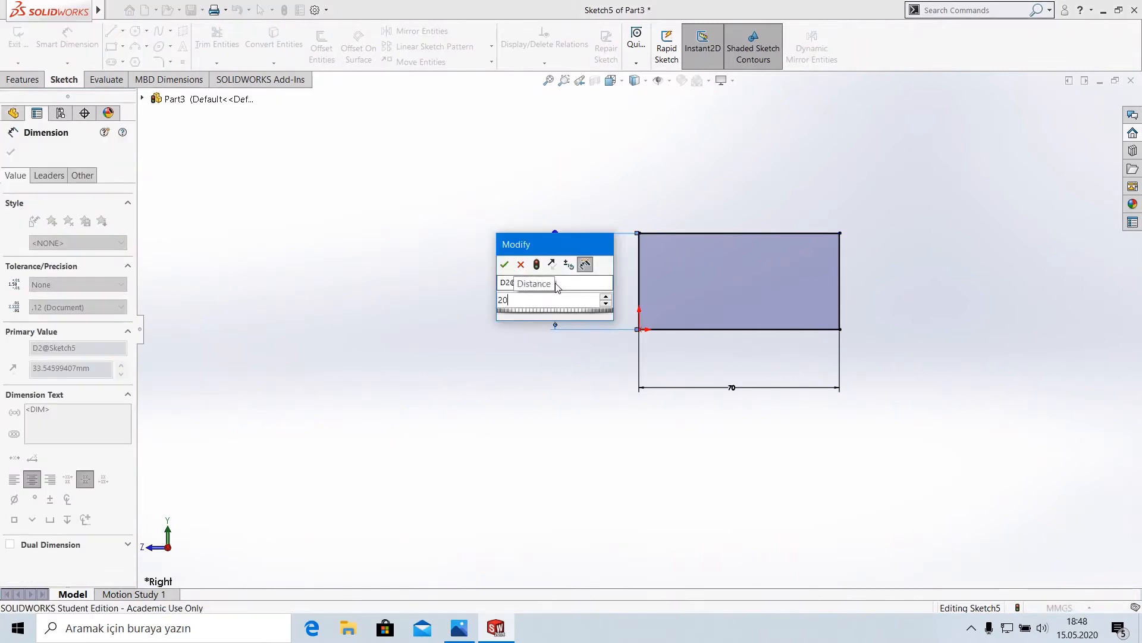
key(Return)
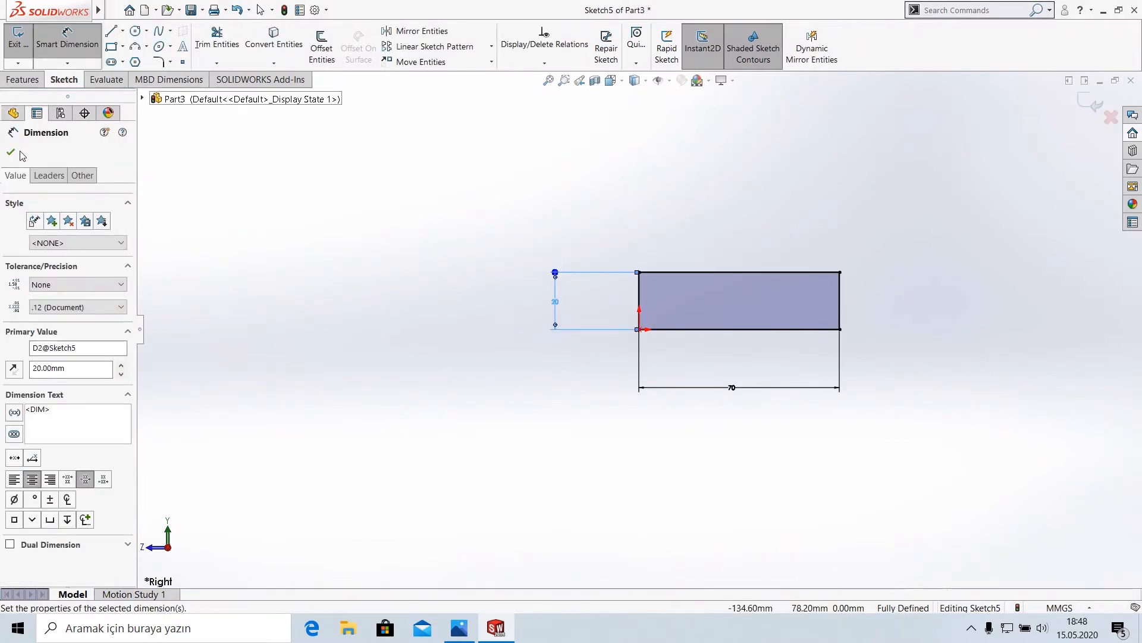
click(11, 153)
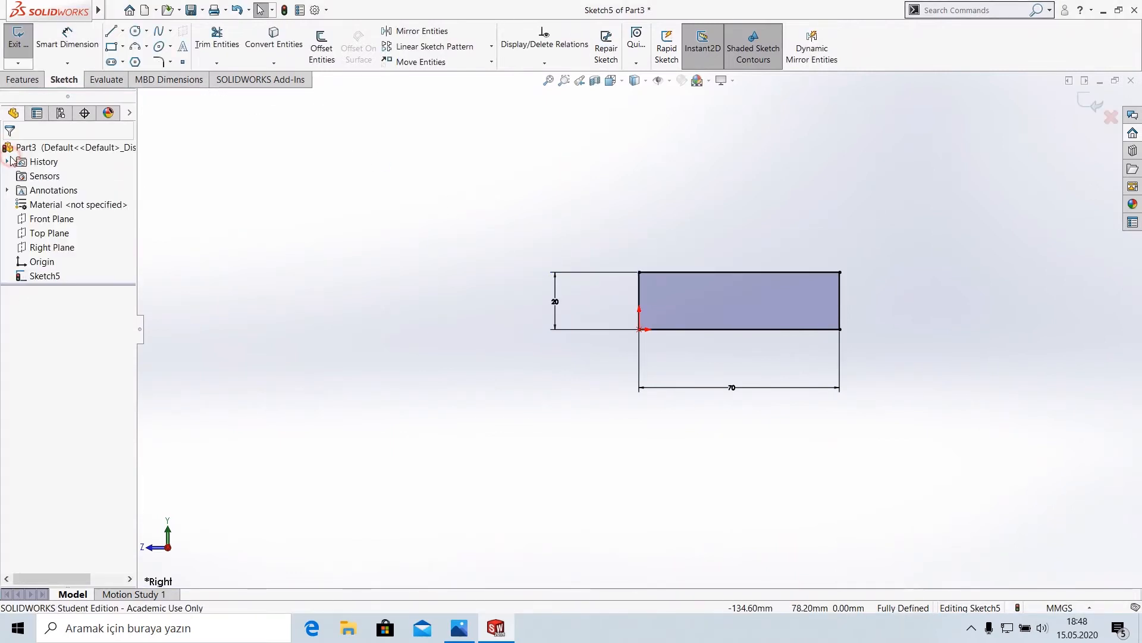
- Extrude the rectangle as a solid block with a blind depth of 60 mm
click(22, 79)
click(24, 47)
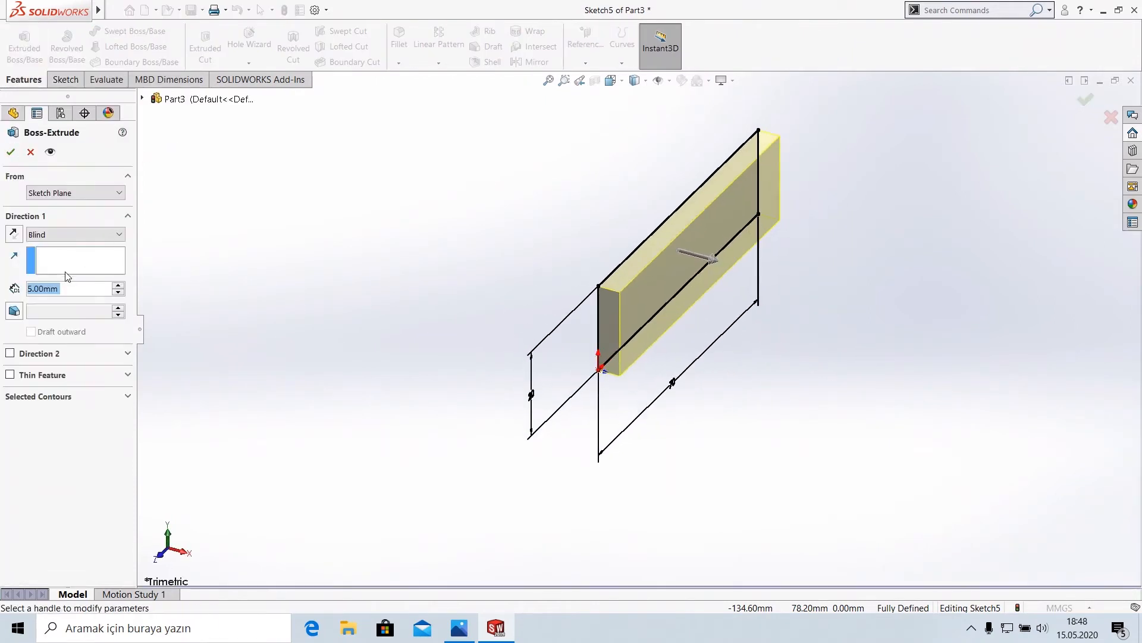
text(60)
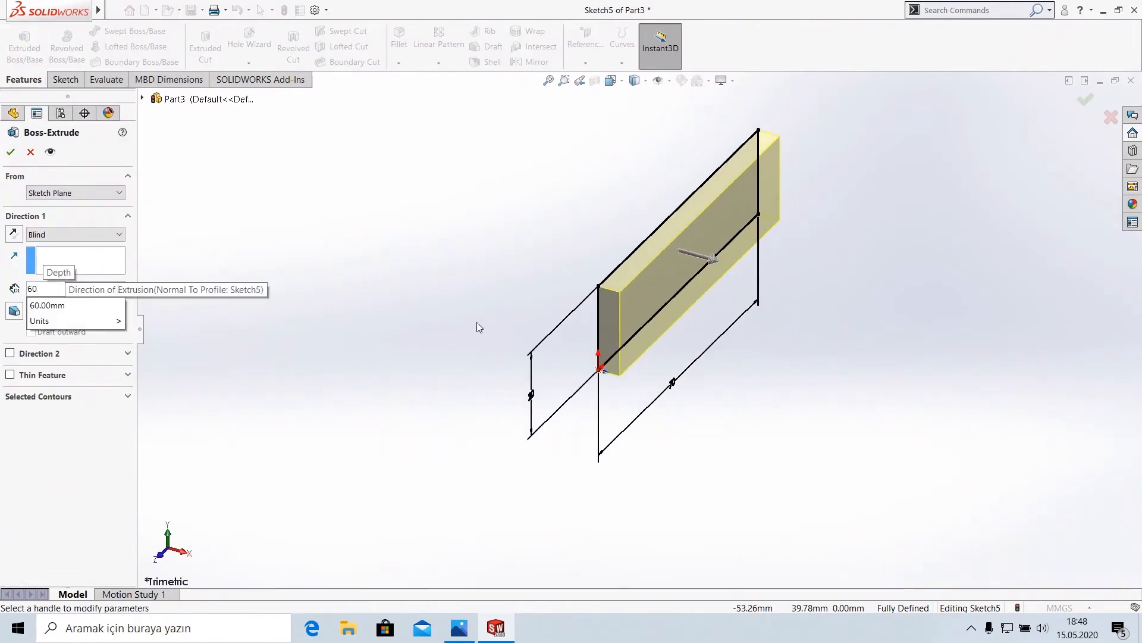
key(Return)
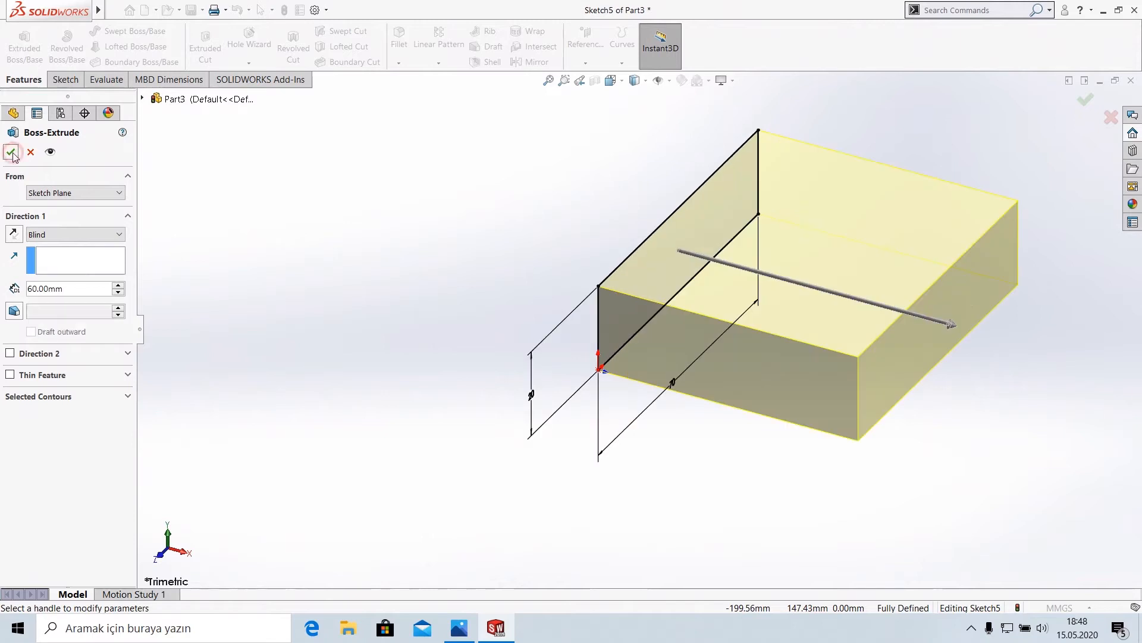
click(11, 153)
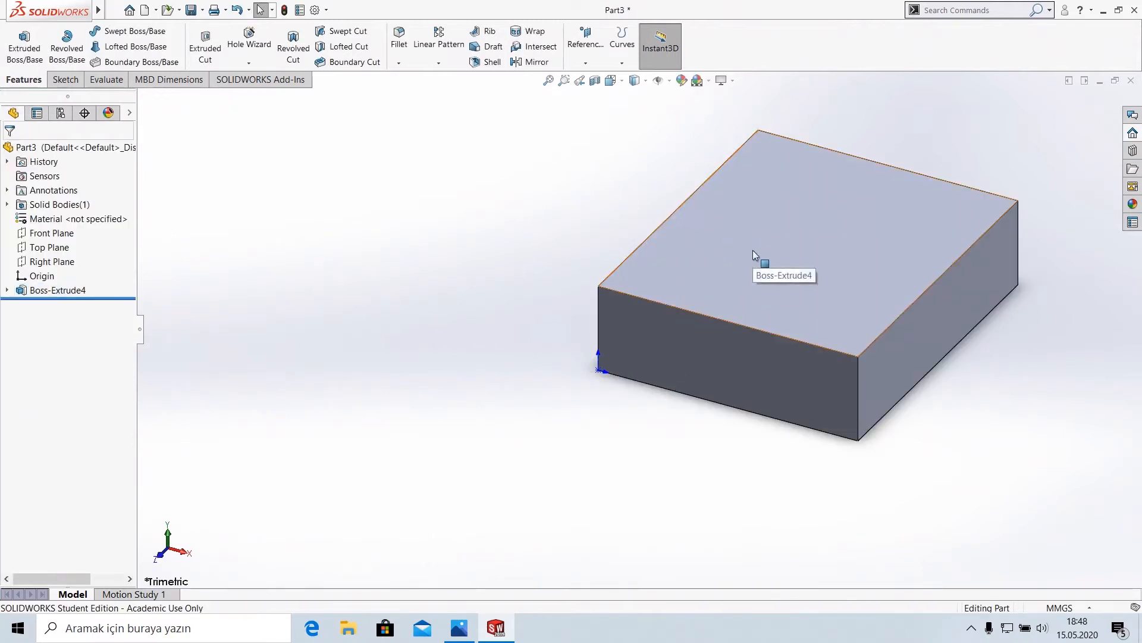
- Consult the Fig. 3 reference drawing in Photos, and start a sketch on the block's rear 60 × 20 mm face, viewed normal to it
ctrl+middle_drag(753, 249, 527, 310)
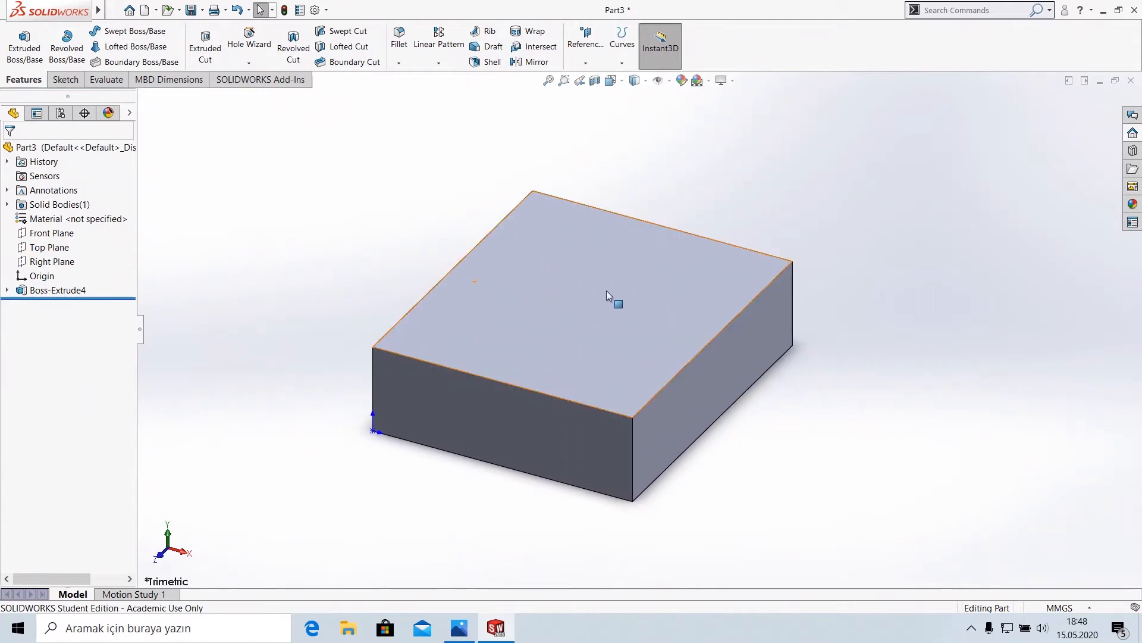
click(464, 630)
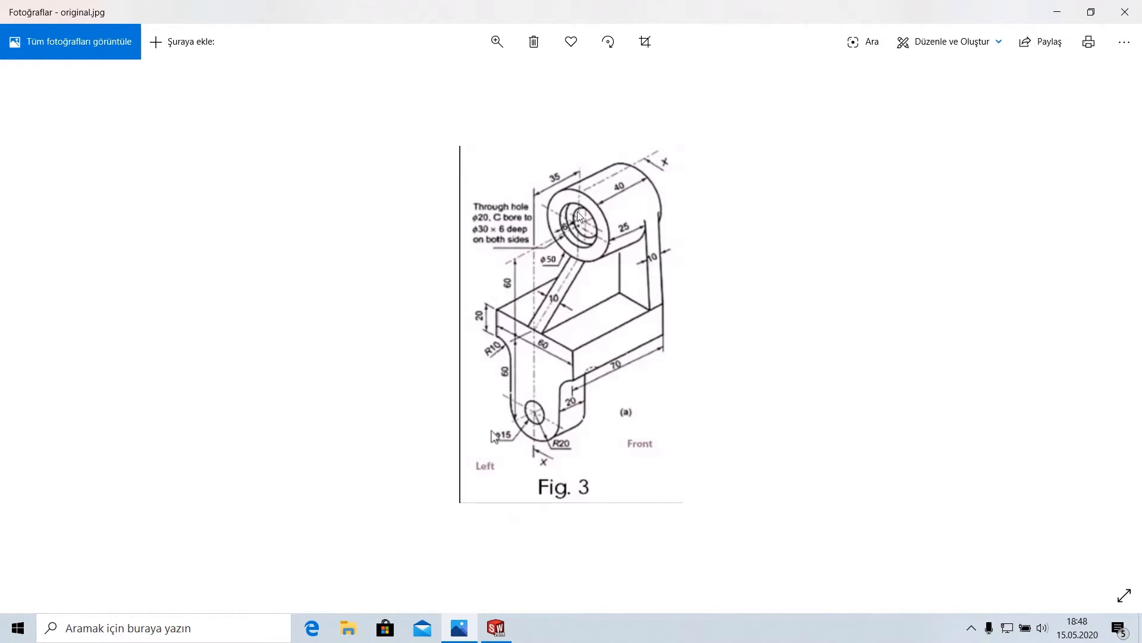
click(489, 628)
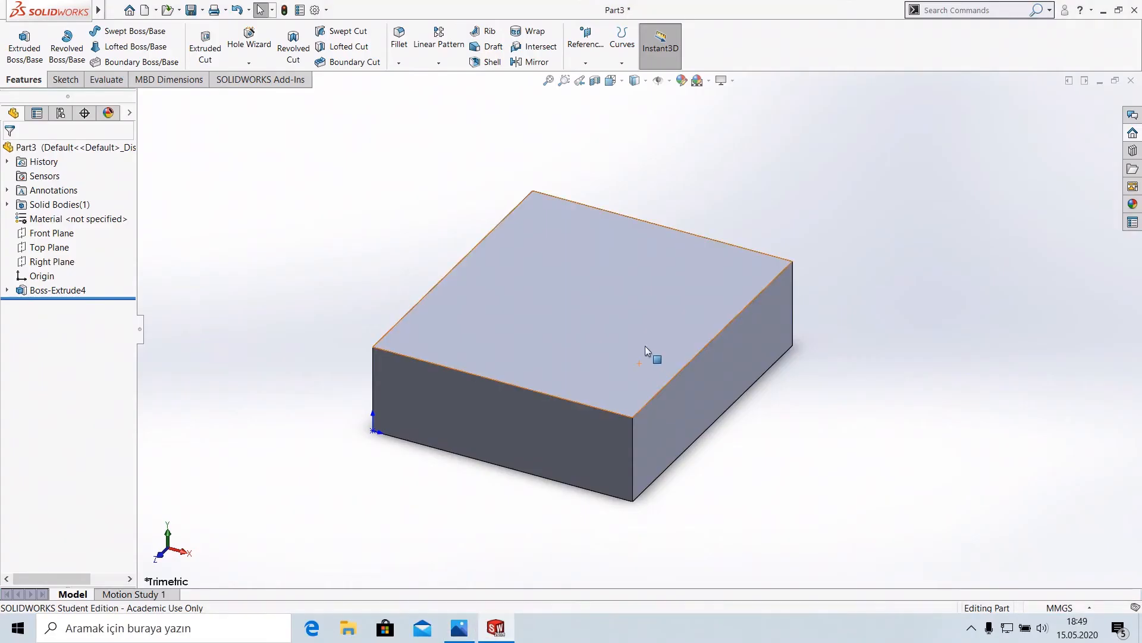
middle_drag(700, 298, 605, 333)
click(673, 289)
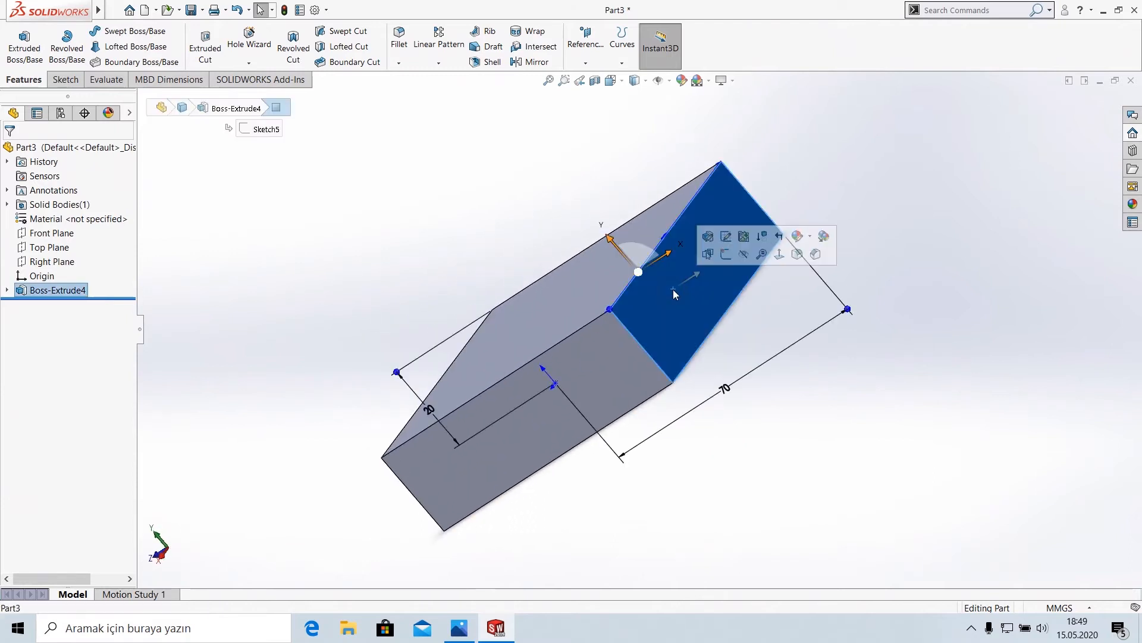
right_click(685, 301)
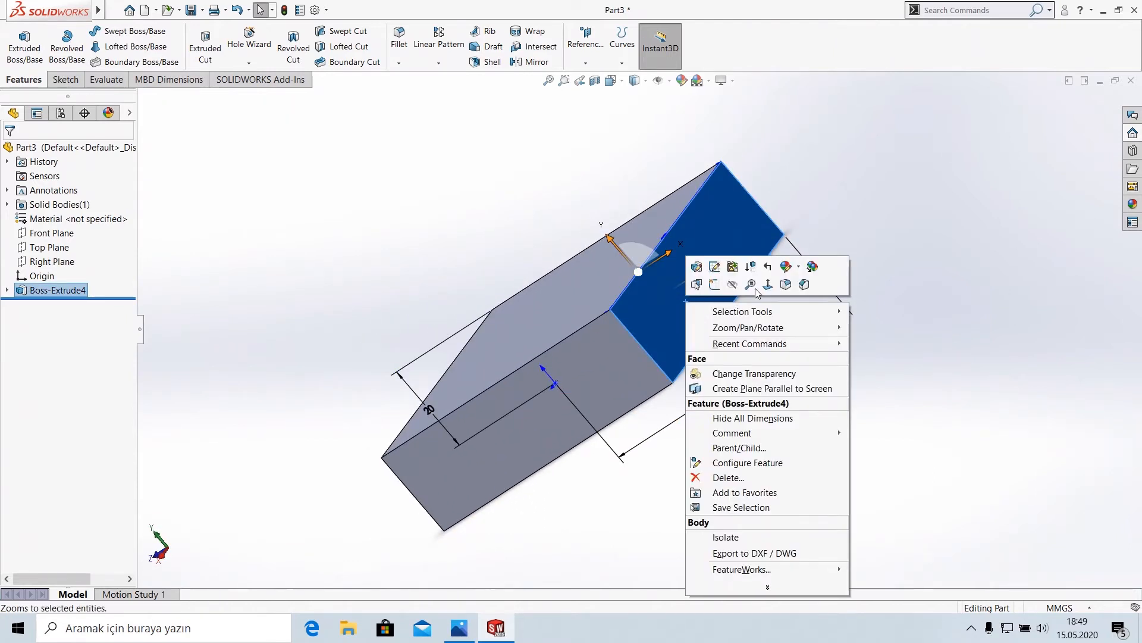
click(772, 287)
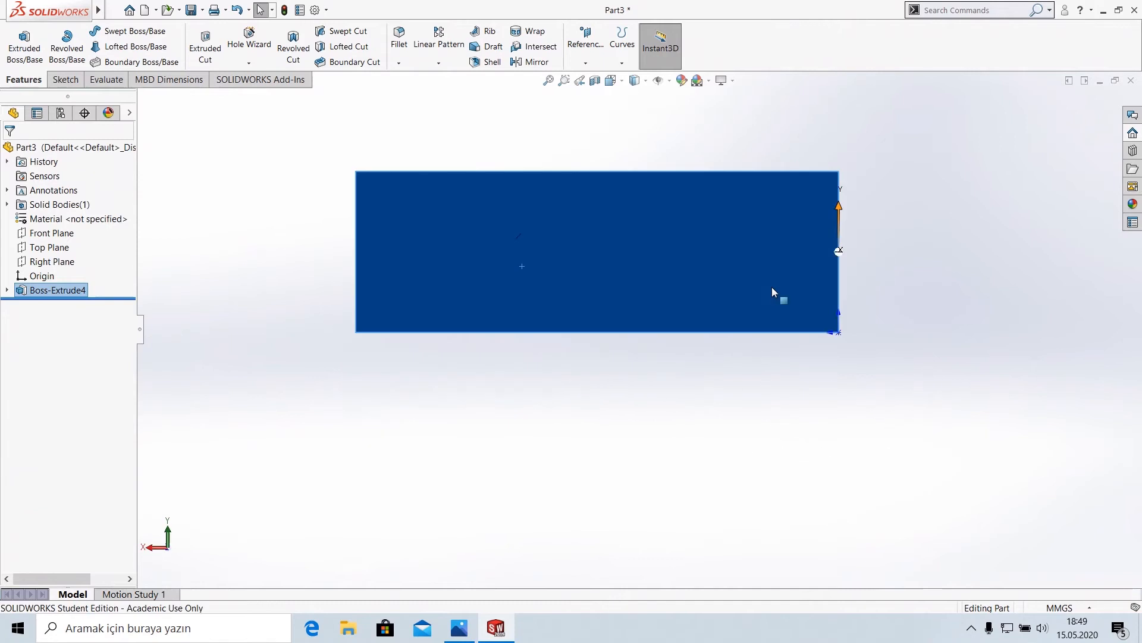
right_click(567, 250)
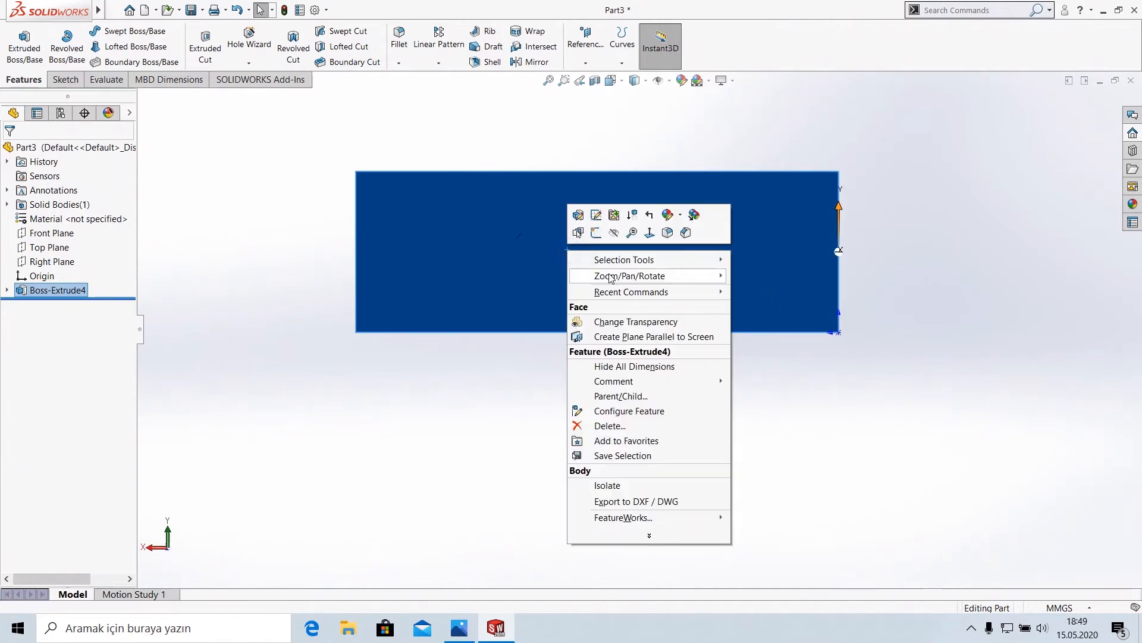
click(605, 241)
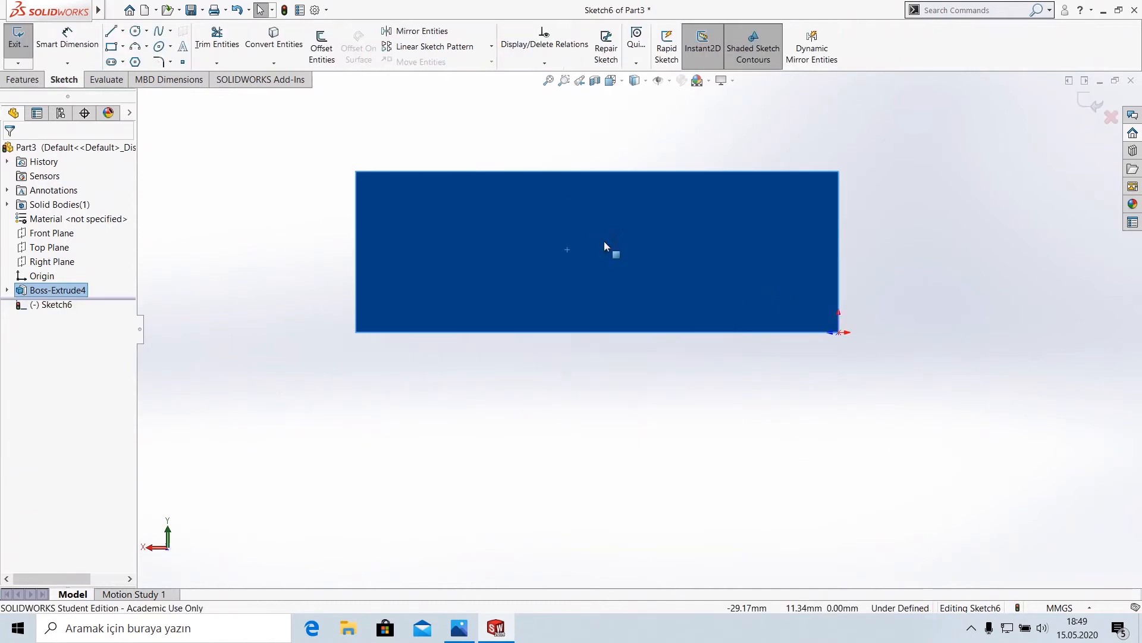
click(123, 31)
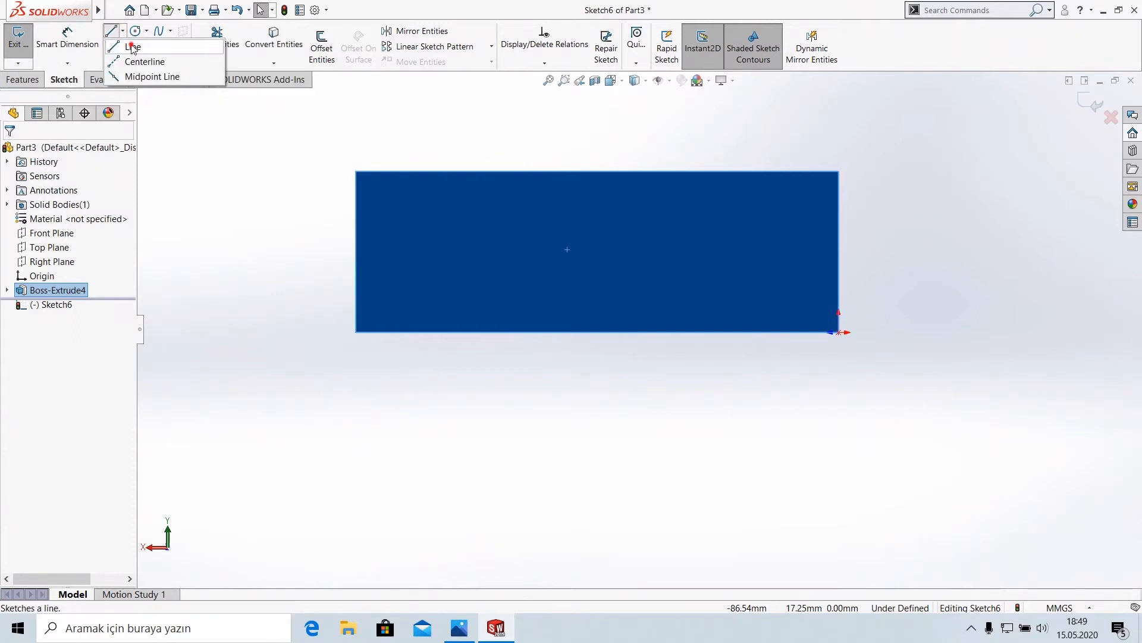
click(135, 48)
click(598, 171)
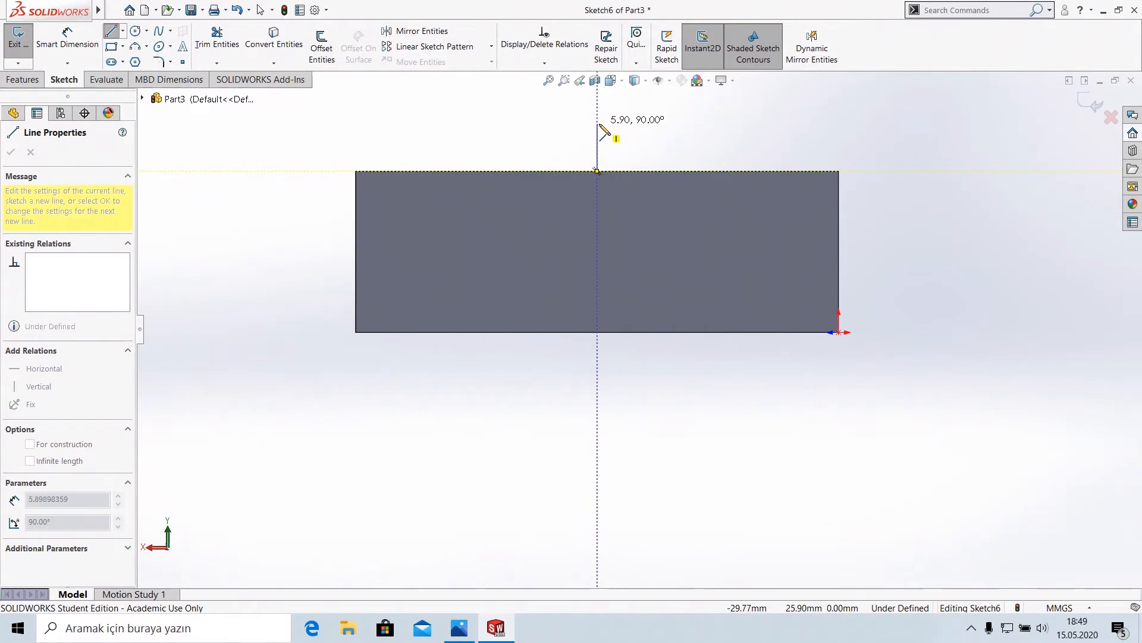
scroll(600, 124, up, 1)
scroll(600, 126, up, 3)
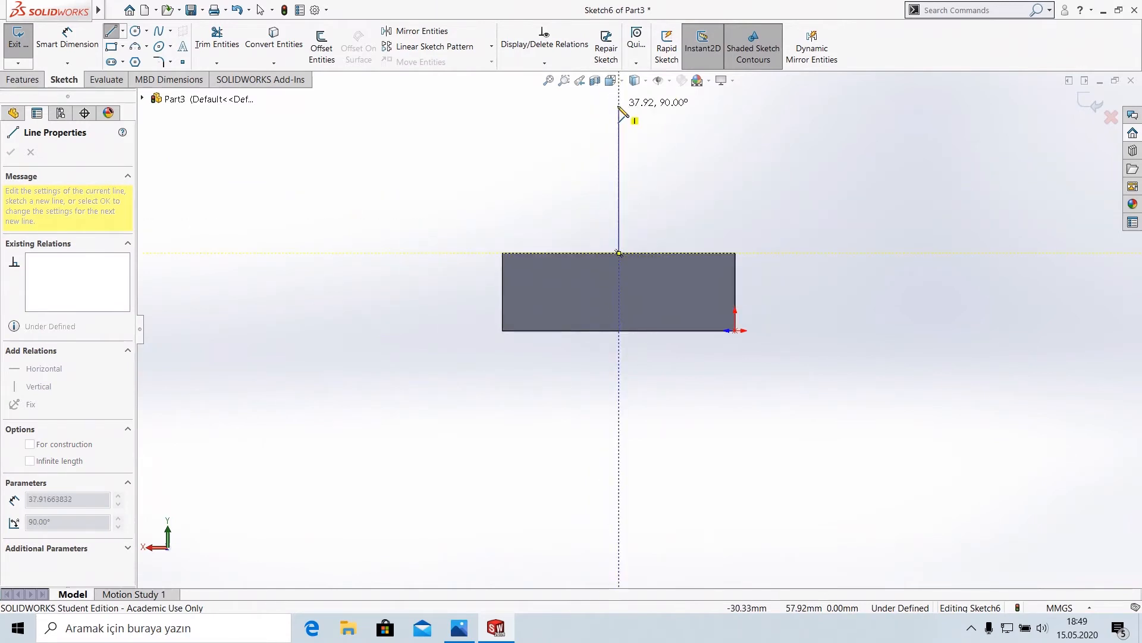
click(619, 114)
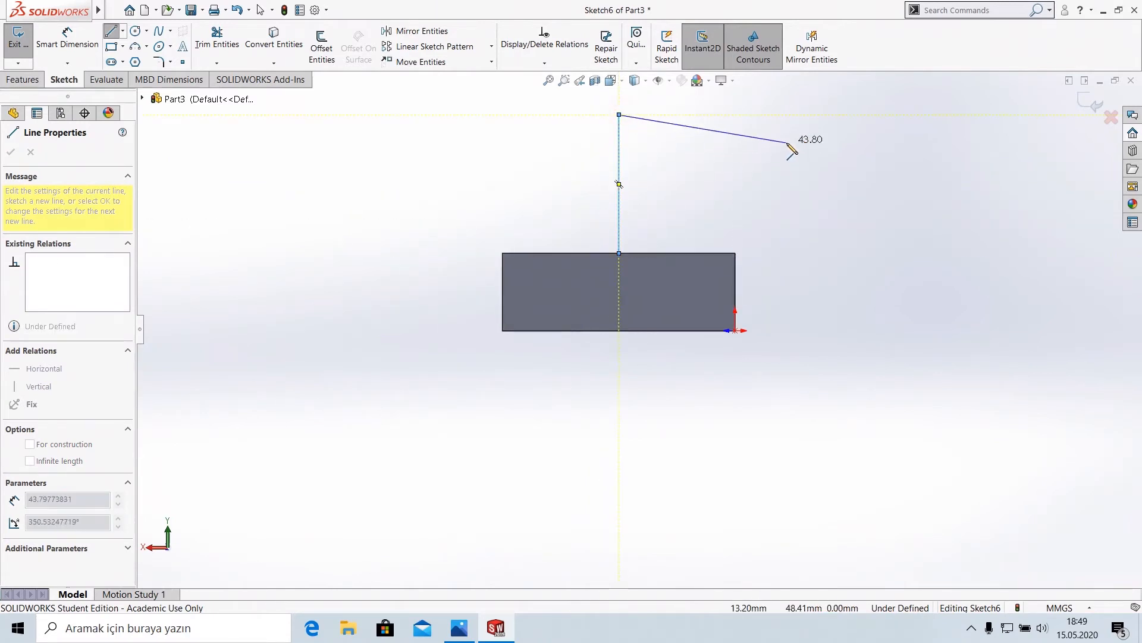
key(Escape)
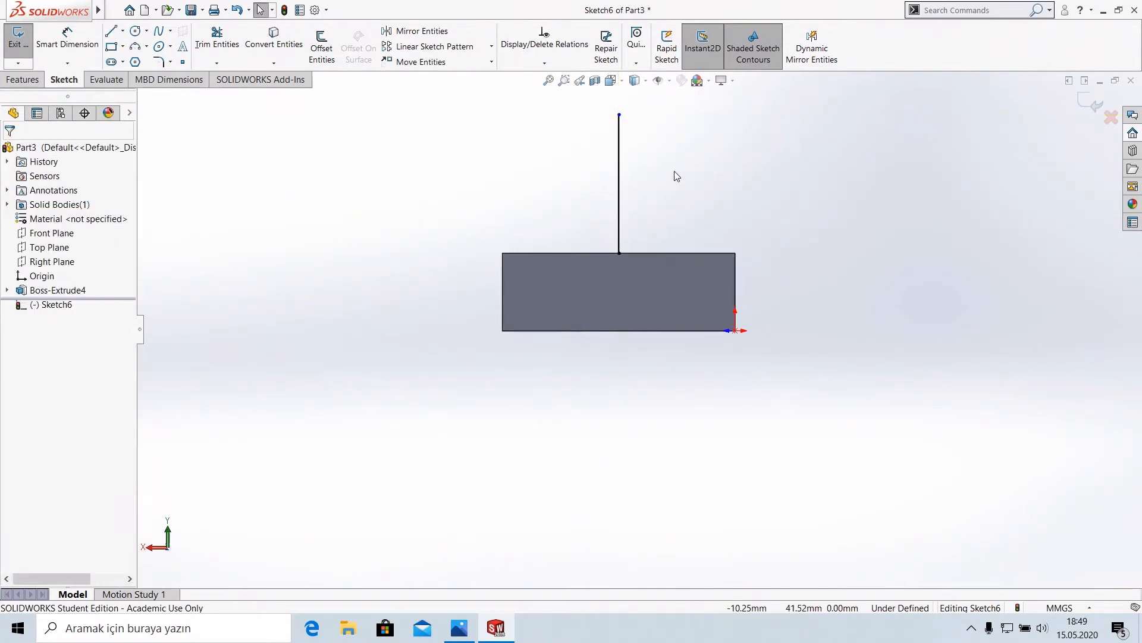
click(619, 186)
key(Delete)
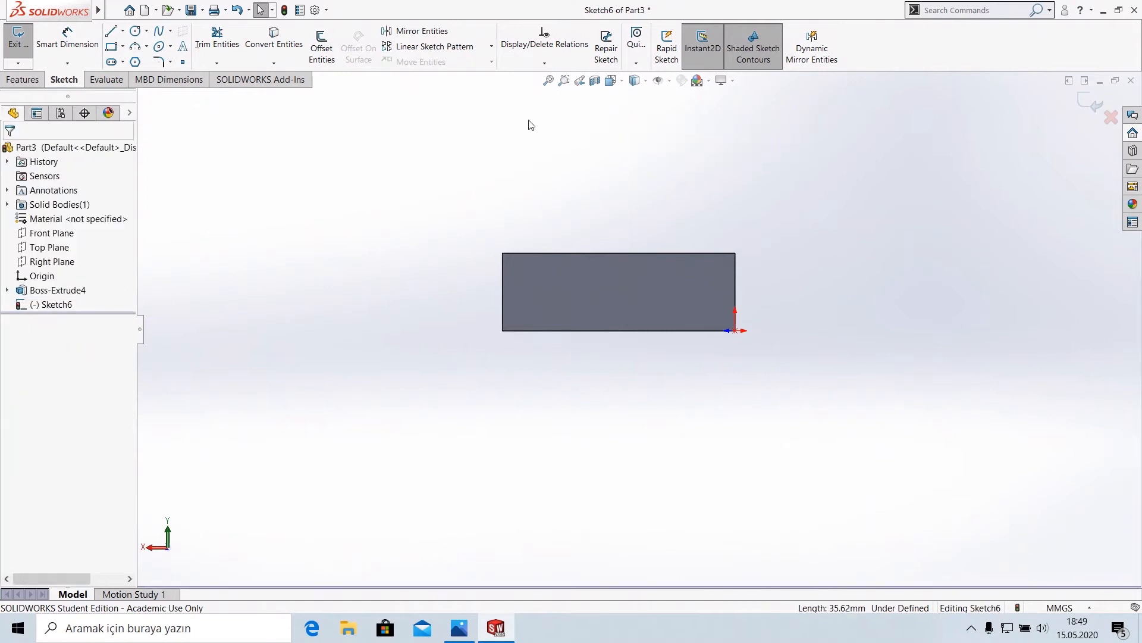
- Sketch a vertical centerline about 40 mm long upward from the midpoint of the face's top edge
click(123, 30)
click(142, 59)
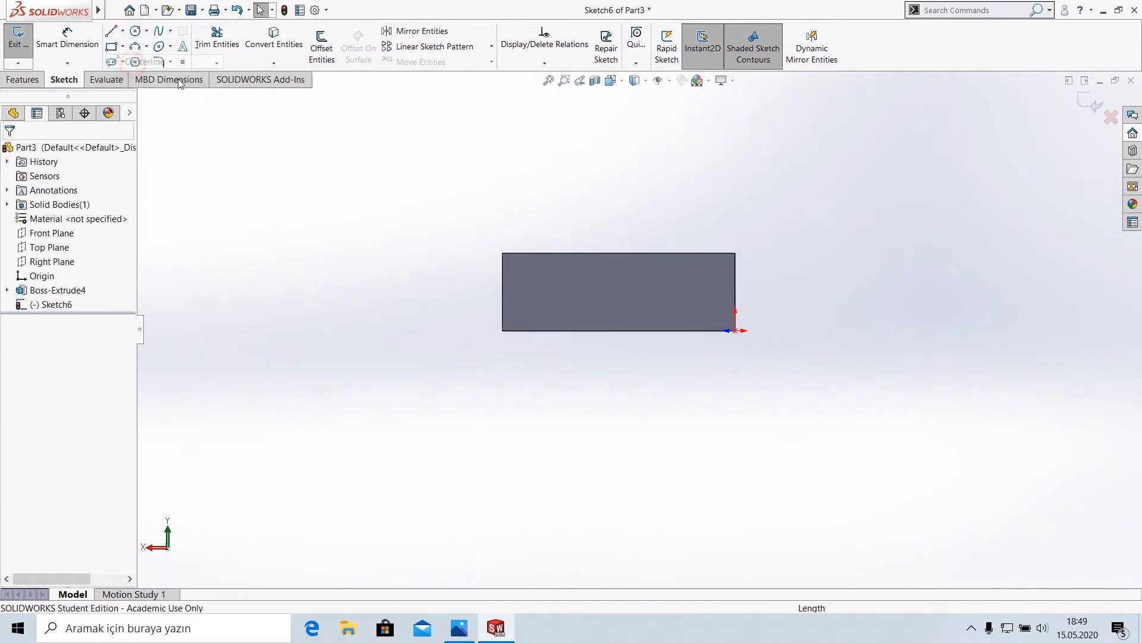
click(619, 252)
click(619, 97)
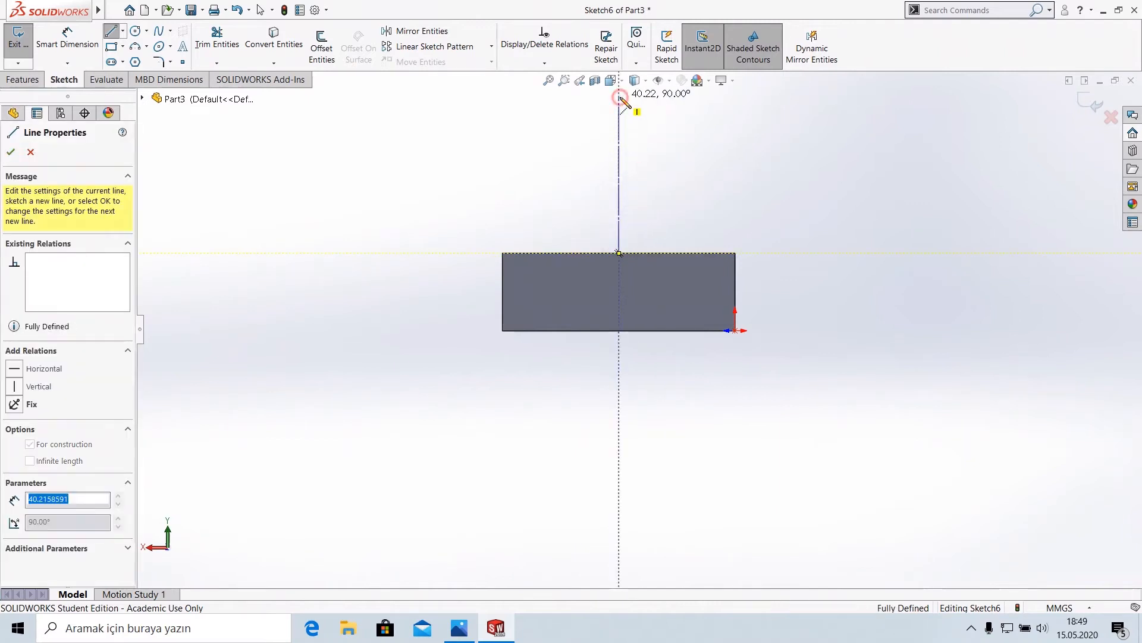
right_click(658, 114)
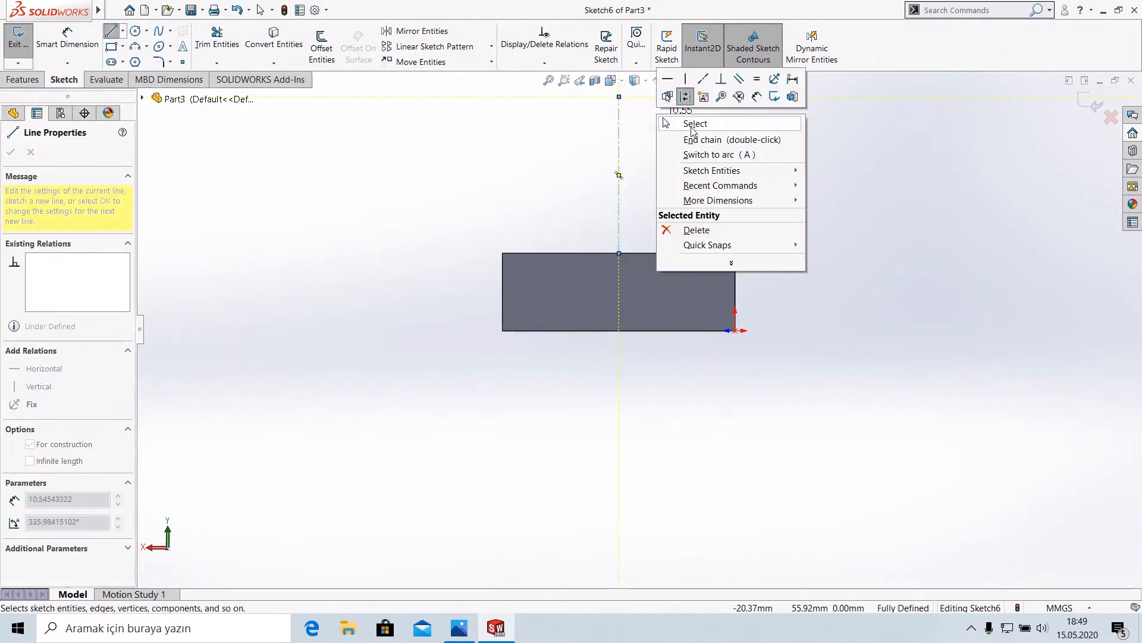
click(695, 124)
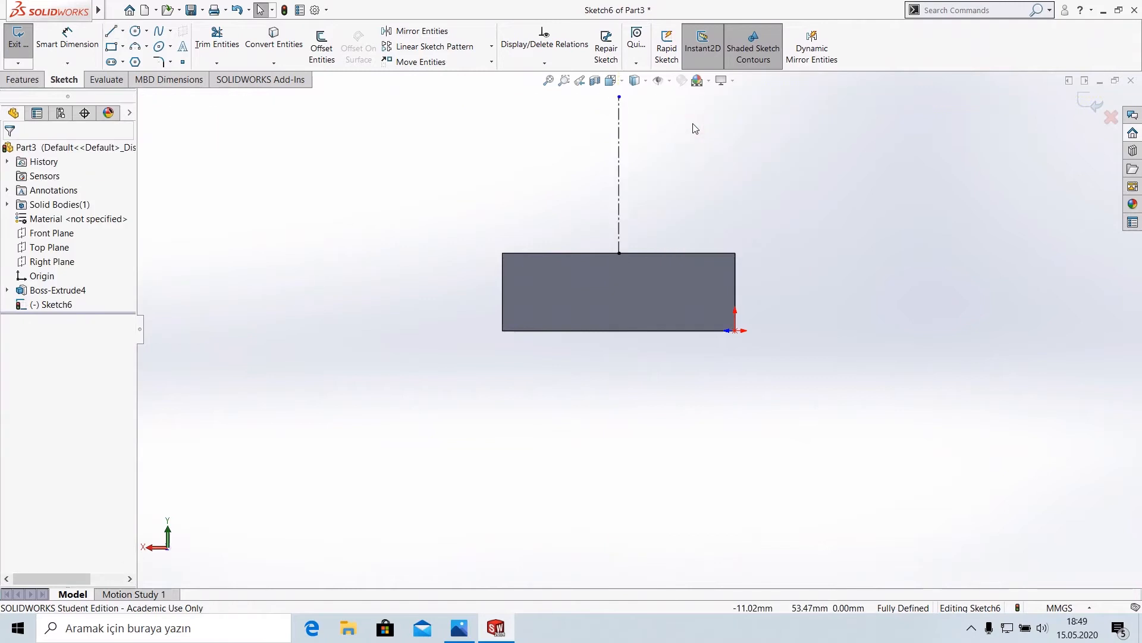
- Sketch a circle with a radius of about 15 mm centered on the upper end of the centerline
ctrl+middle_drag(696, 128, 645, 244)
click(135, 32)
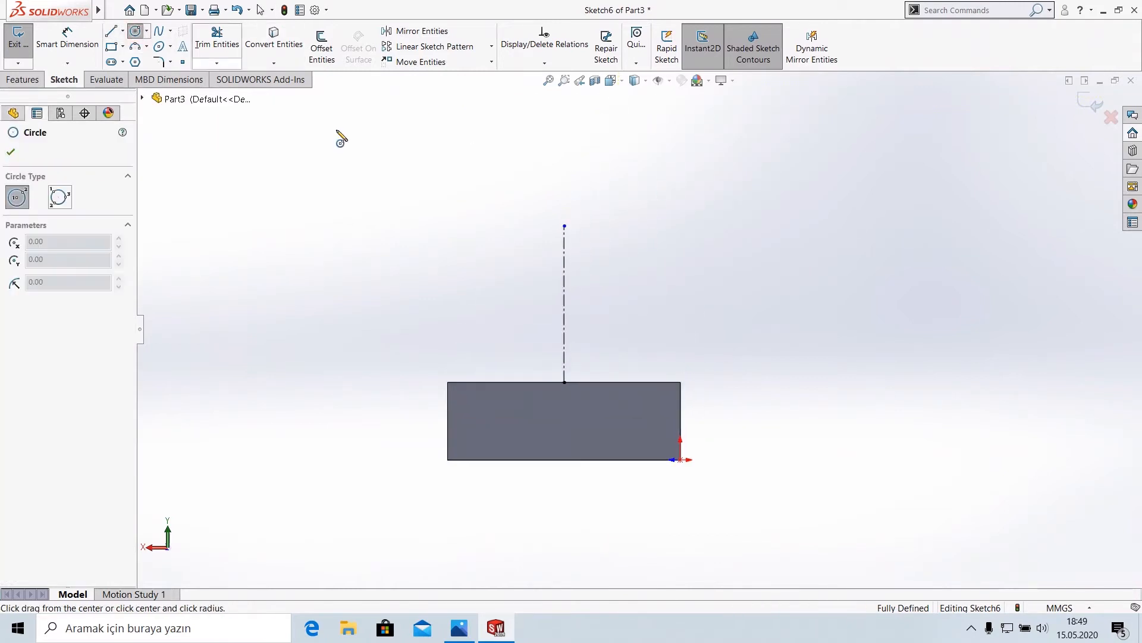
click(565, 227)
click(567, 167)
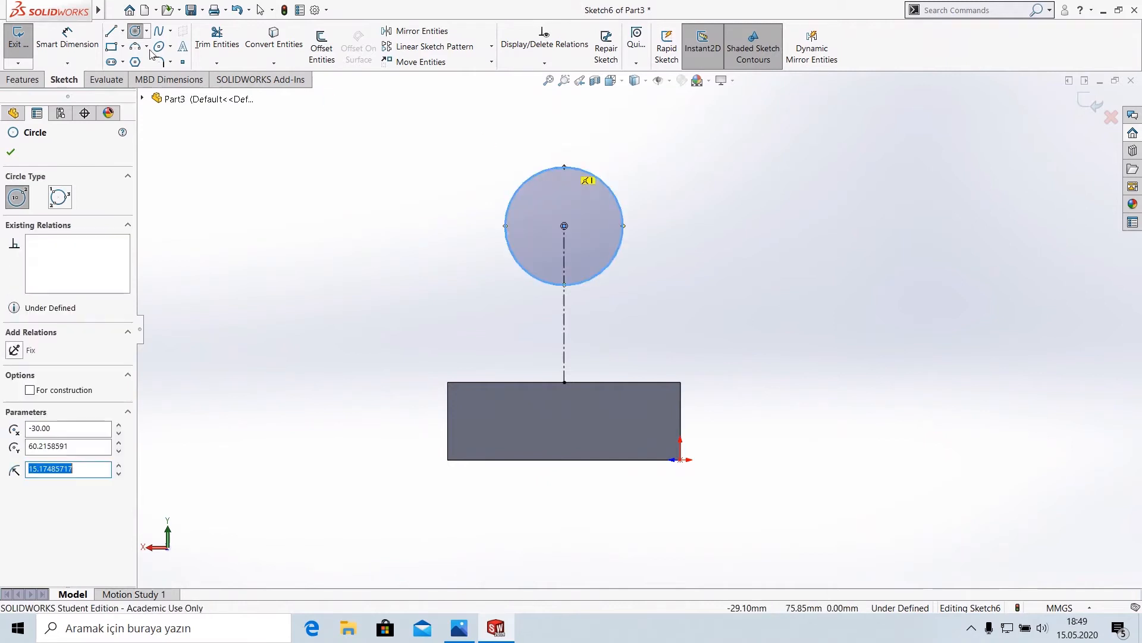
- Dimension the circle with a diameter of 50 mm
click(74, 44)
click(620, 206)
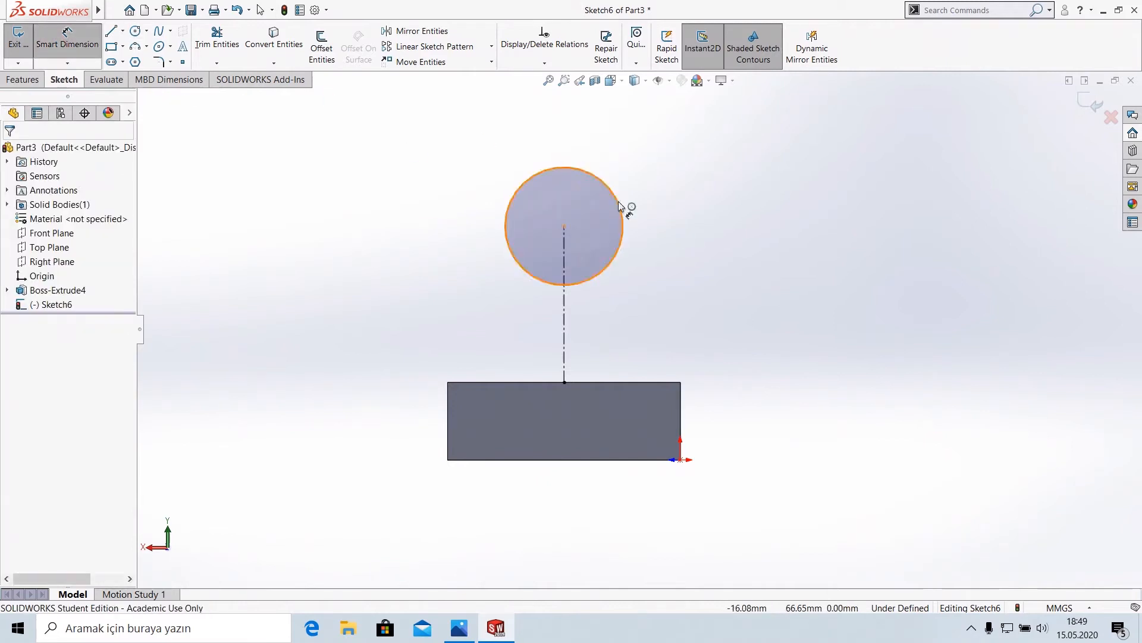
click(814, 228)
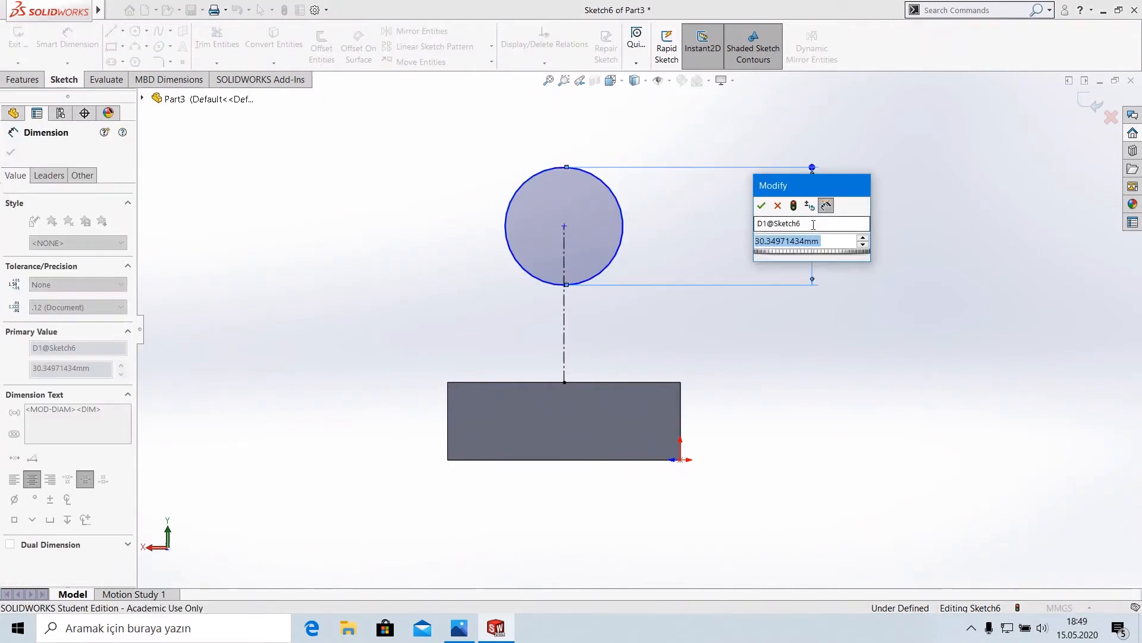
text(50)
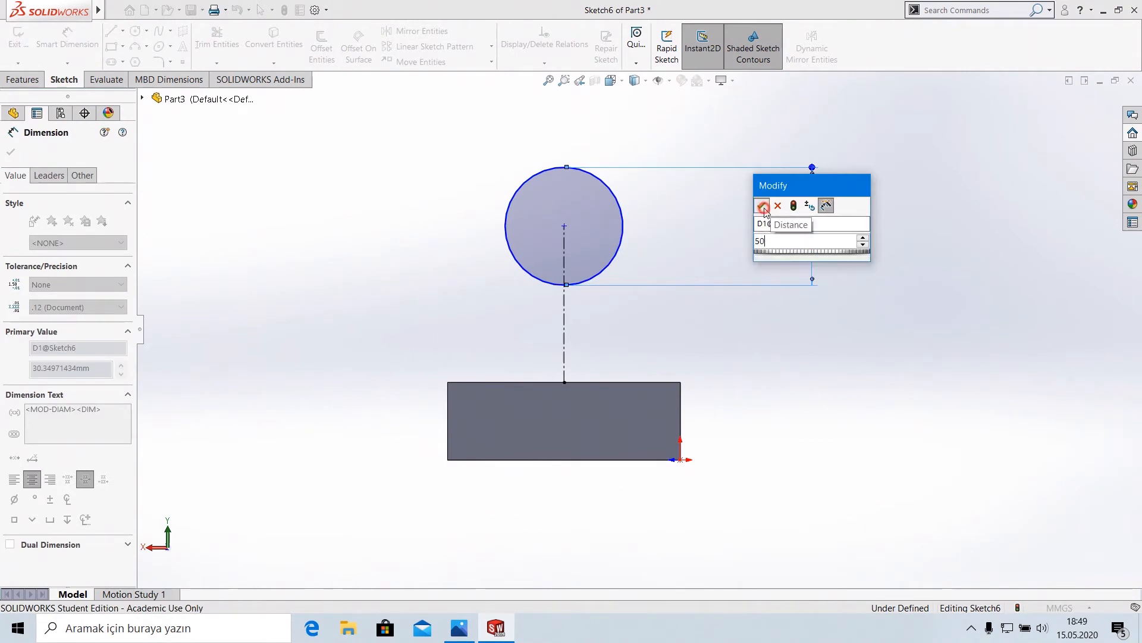
click(762, 206)
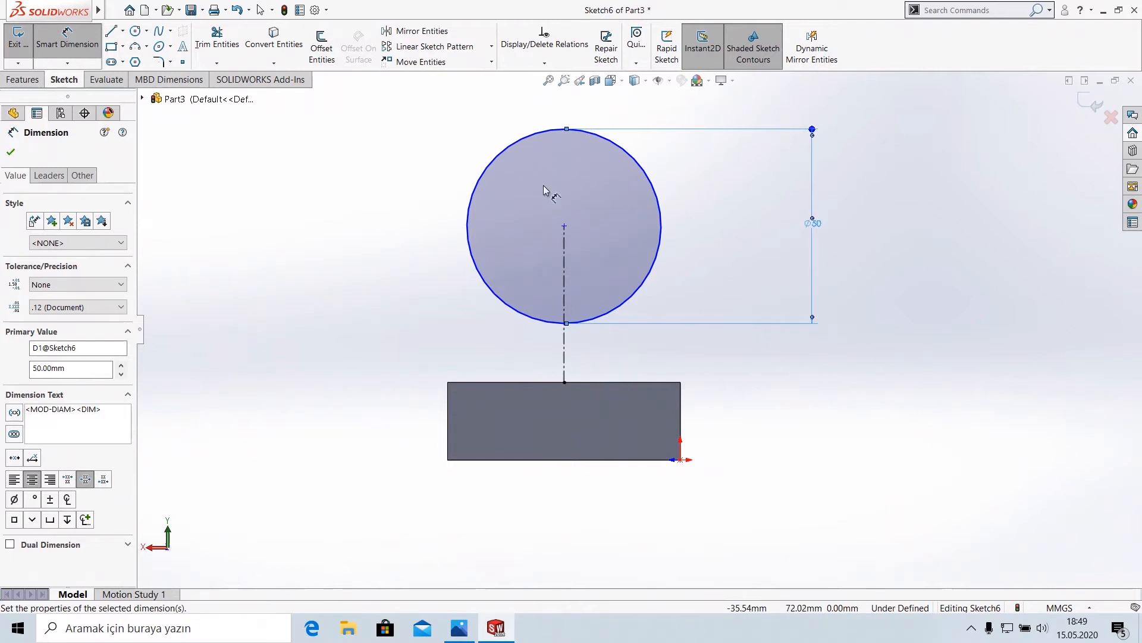
- Dimension the circle's center at 60 mm above the block's top edge
click(564, 226)
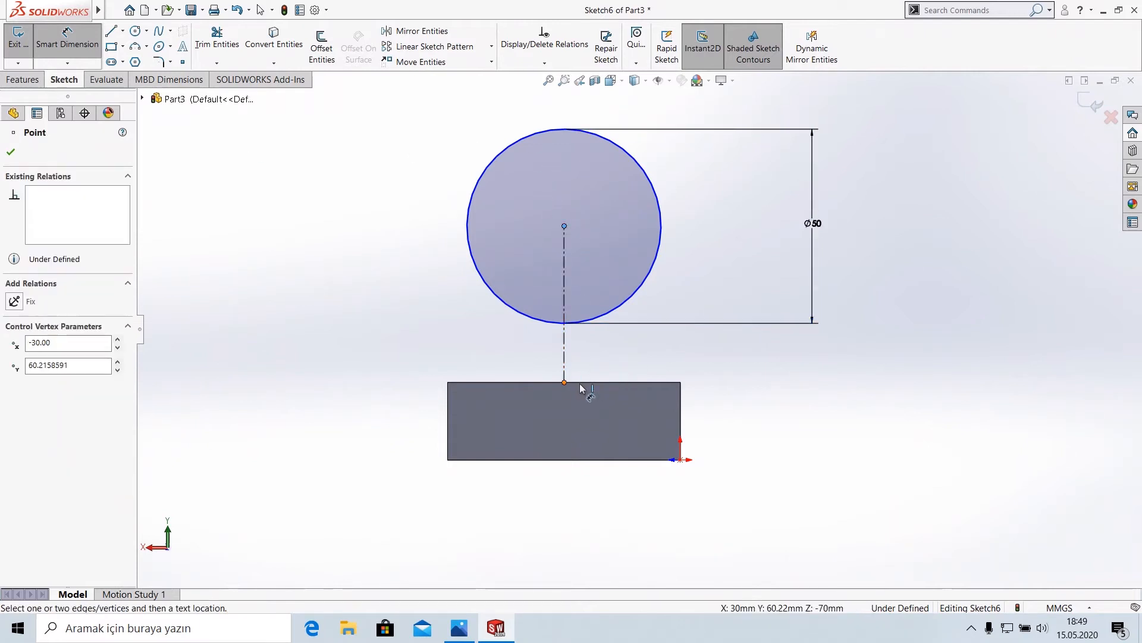
click(588, 383)
click(919, 294)
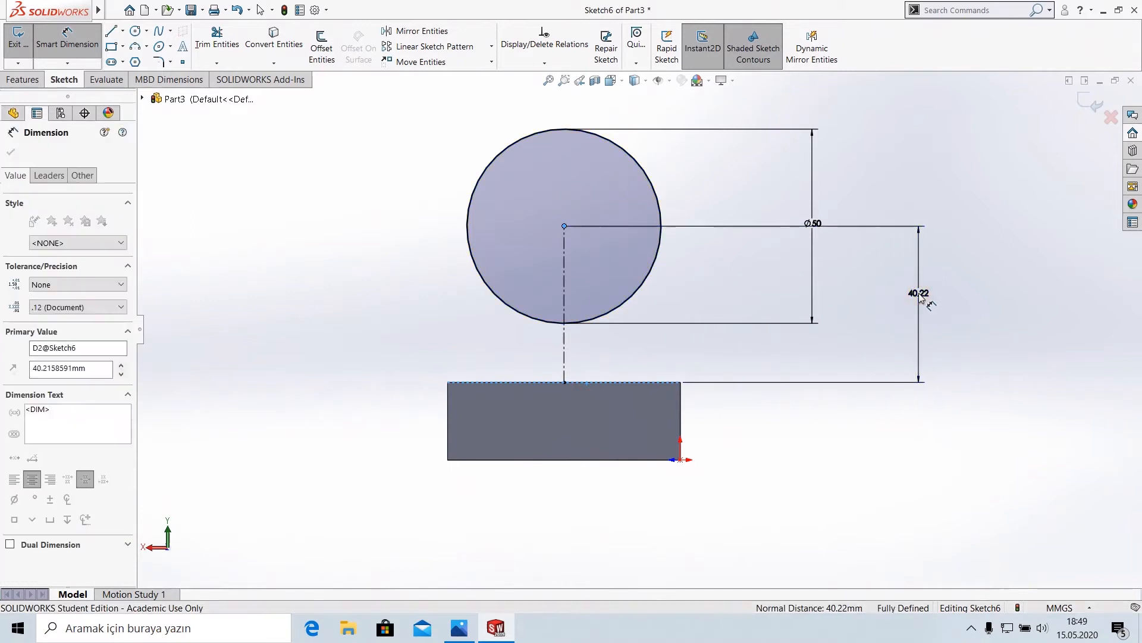
text(60)
click(869, 274)
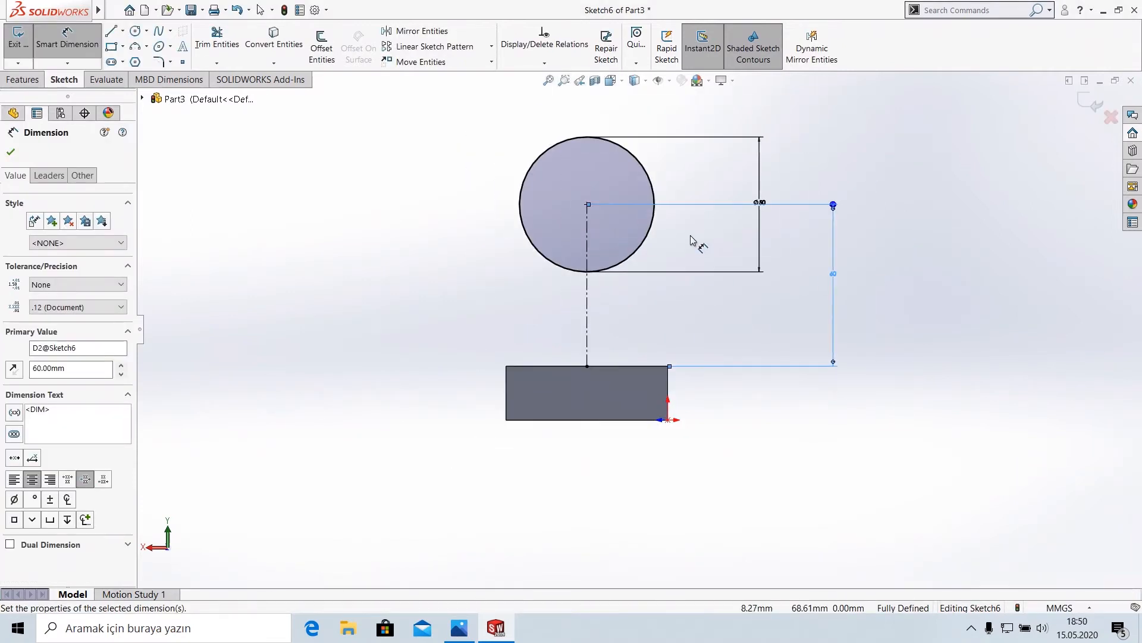
- Sketch a vertical line about 84 mm long upward from the left corner of the block's top edge
ctrl+middle_drag(689, 238, 674, 278)
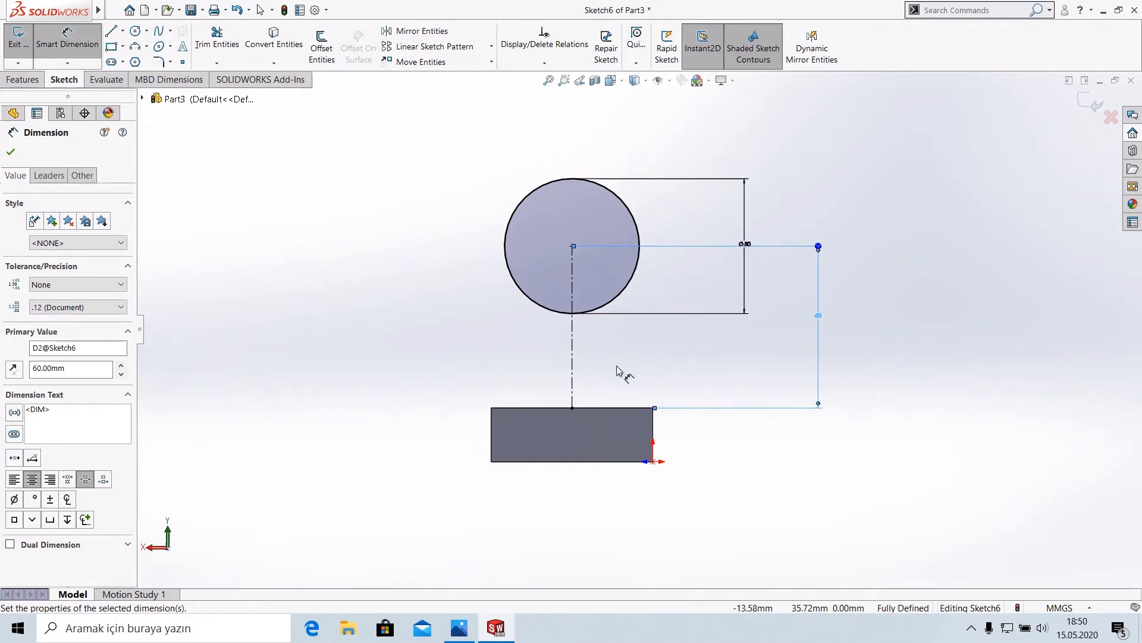
key(l)
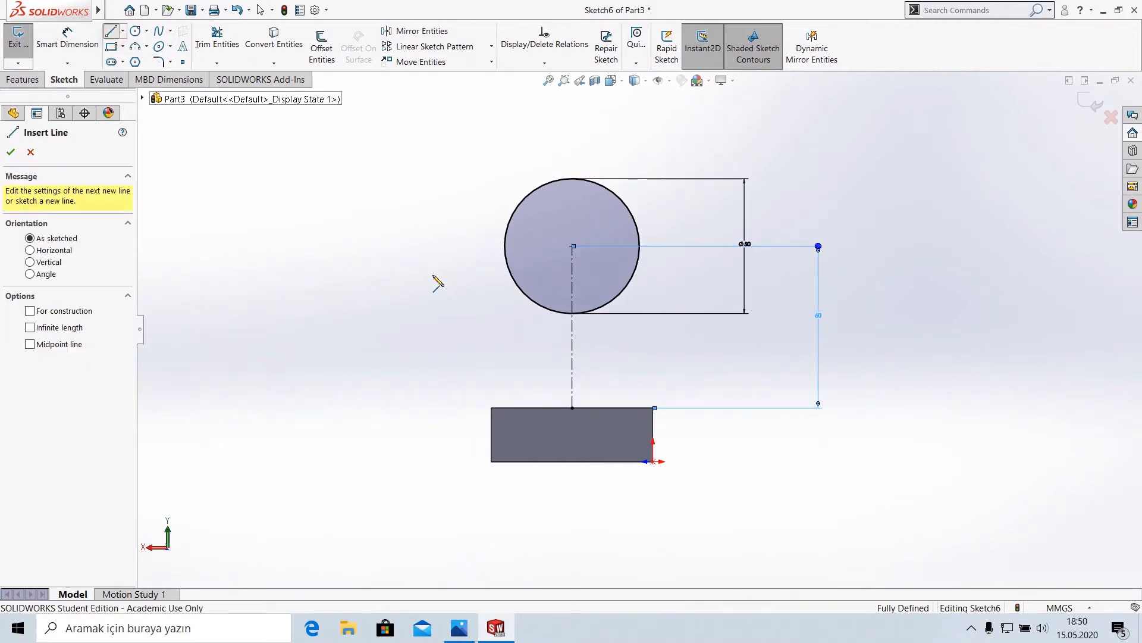
click(491, 408)
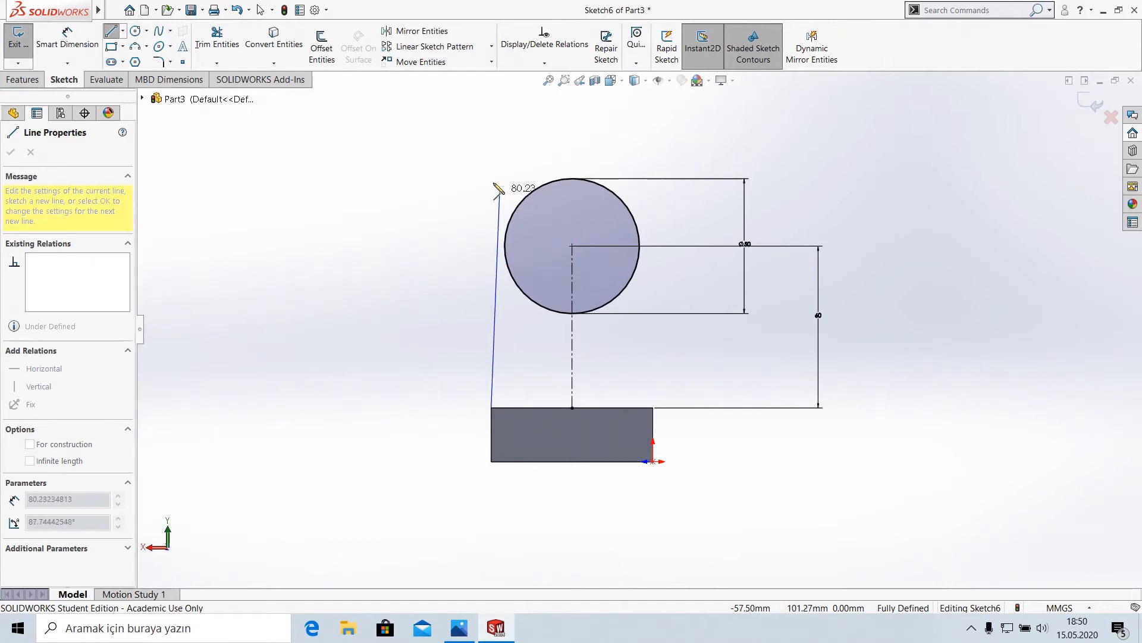
click(490, 180)
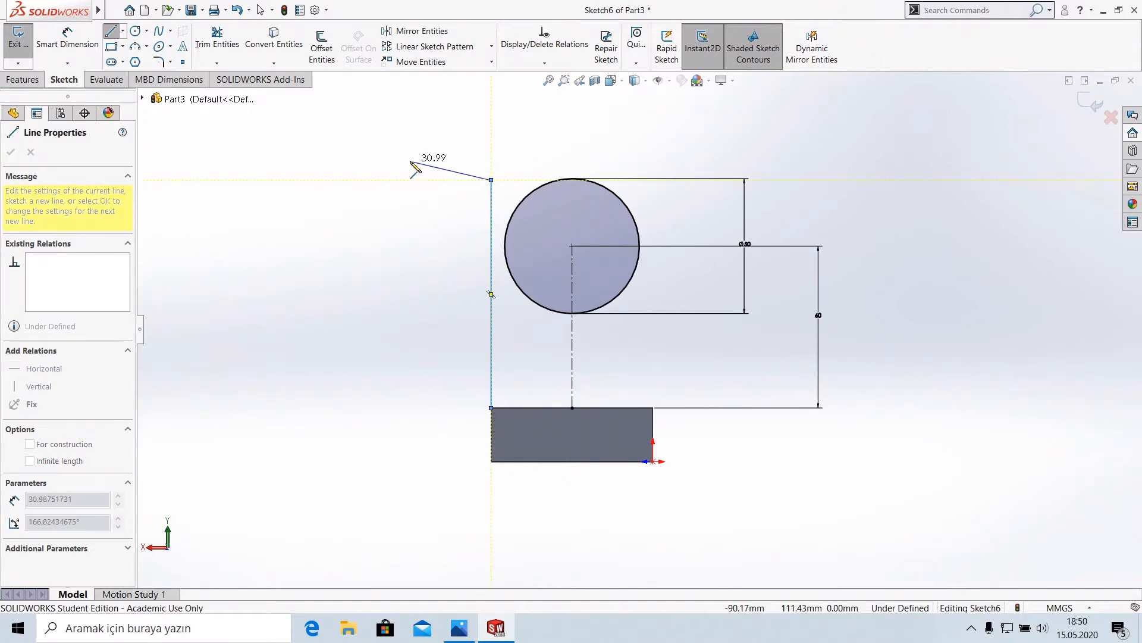
right_click(445, 180)
click(476, 199)
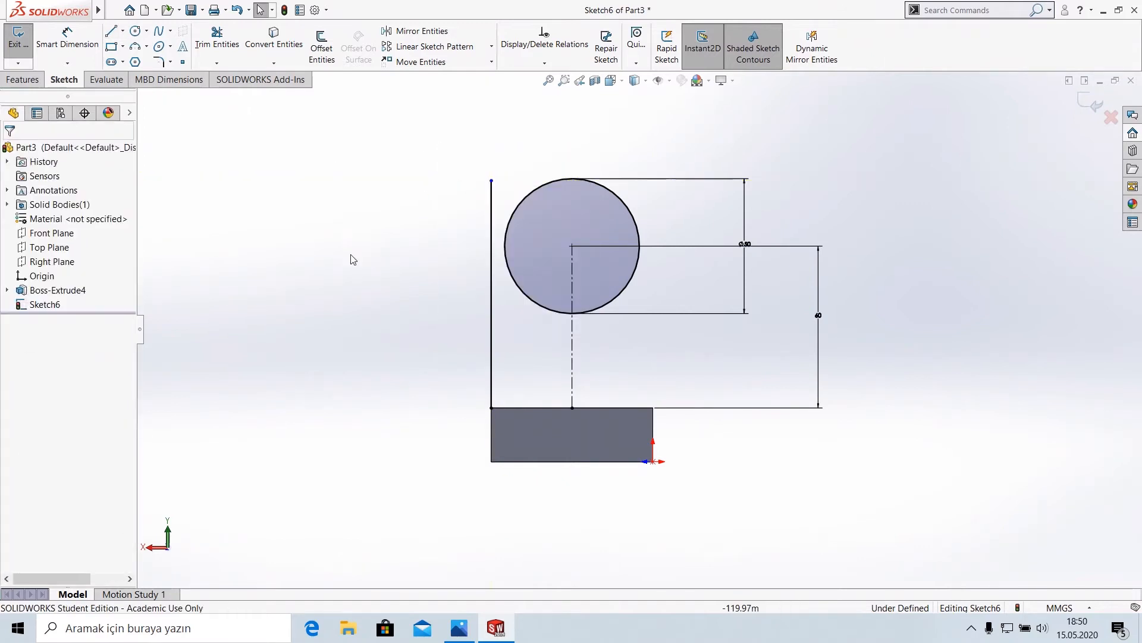
- Add a Tangent relation between the vertical line and the circle
click(493, 264)
ctrl+click(505, 257)
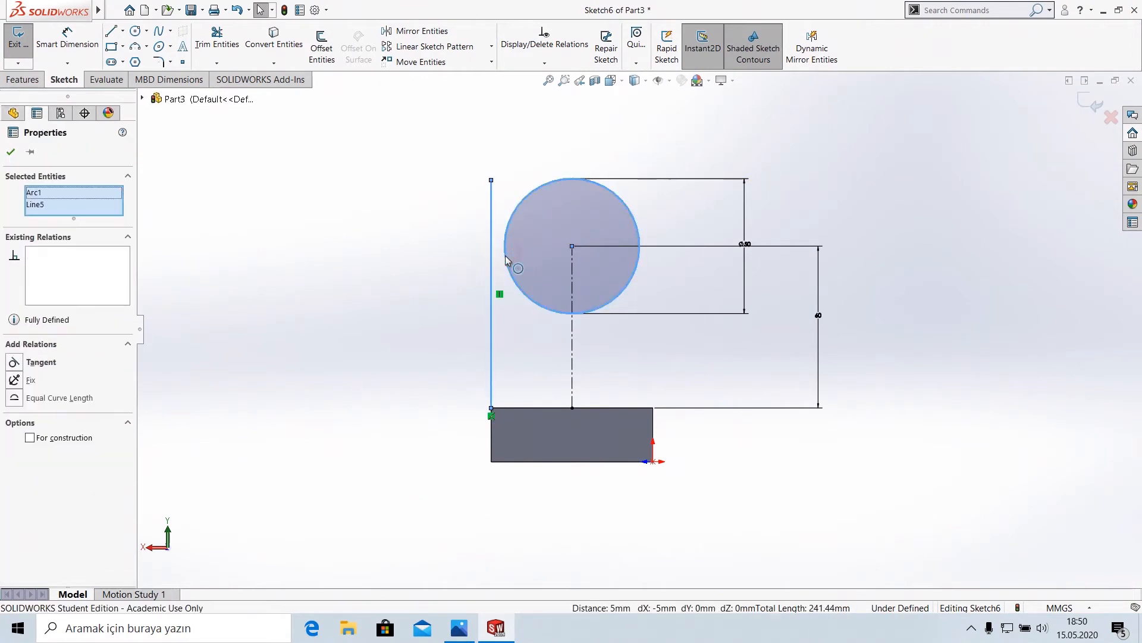
click(34, 362)
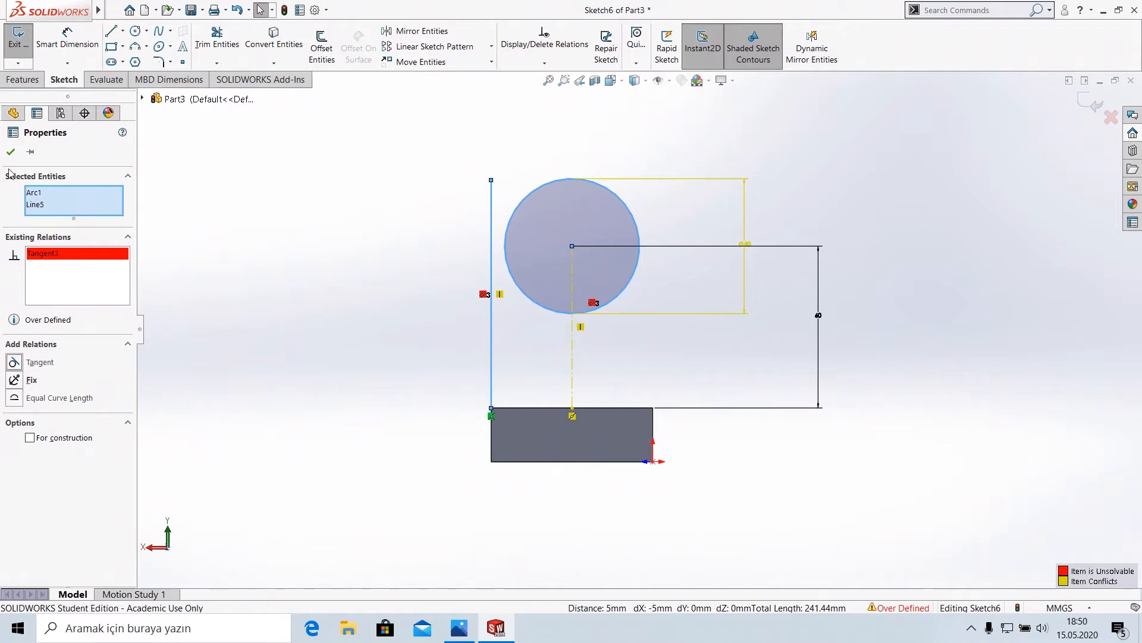
click(10, 151)
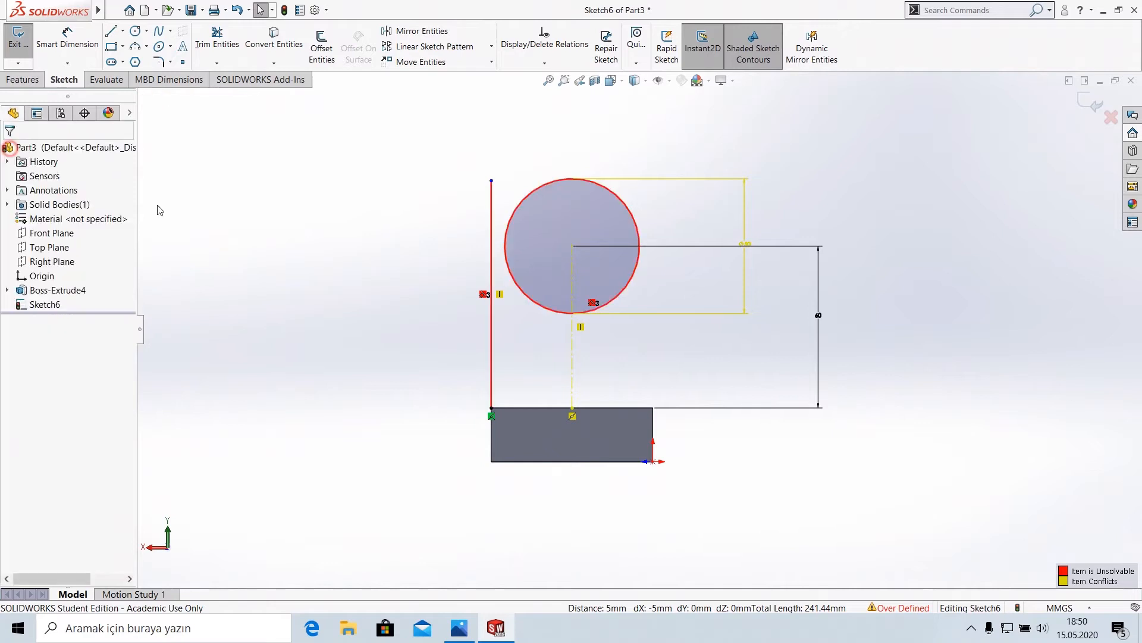
- Delete the Vertical relation from the side line, keeping its tangency to the circle
click(491, 275)
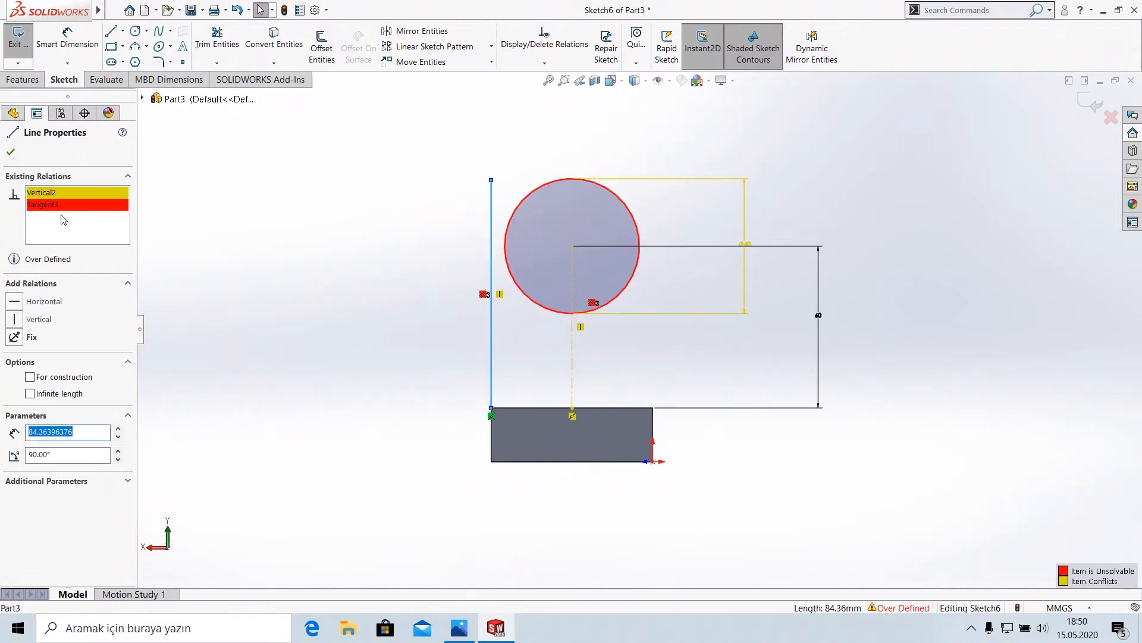
right_click(47, 194)
click(81, 217)
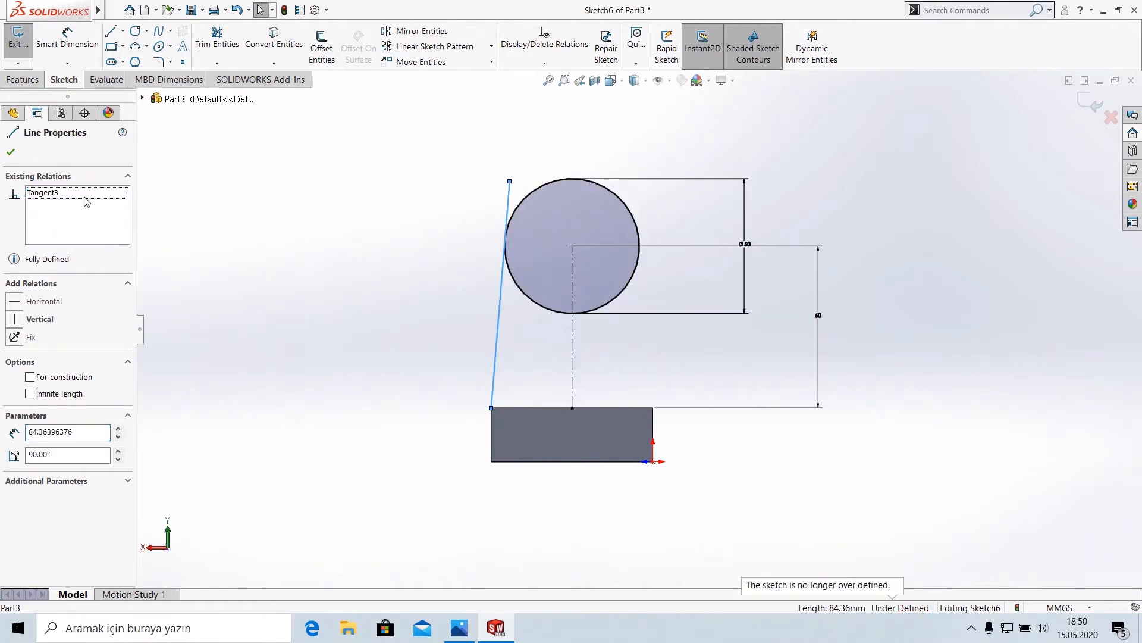
click(10, 152)
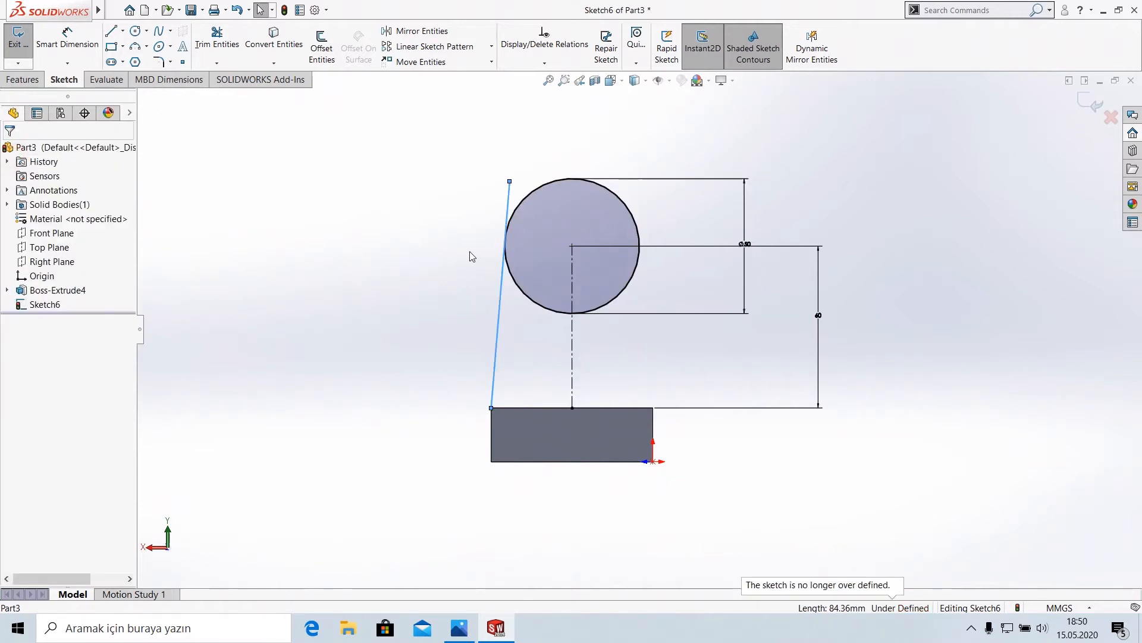
- Trim the portion of the side line that extends above its tangent point on the circle
click(455, 222)
click(218, 46)
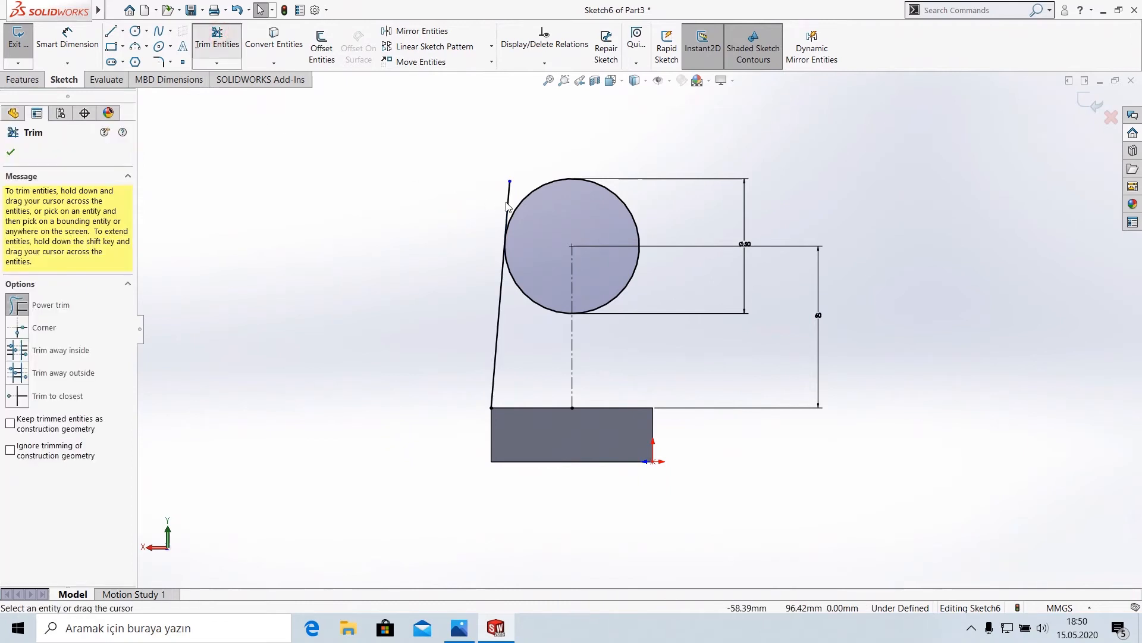
drag(483, 193, 517, 190)
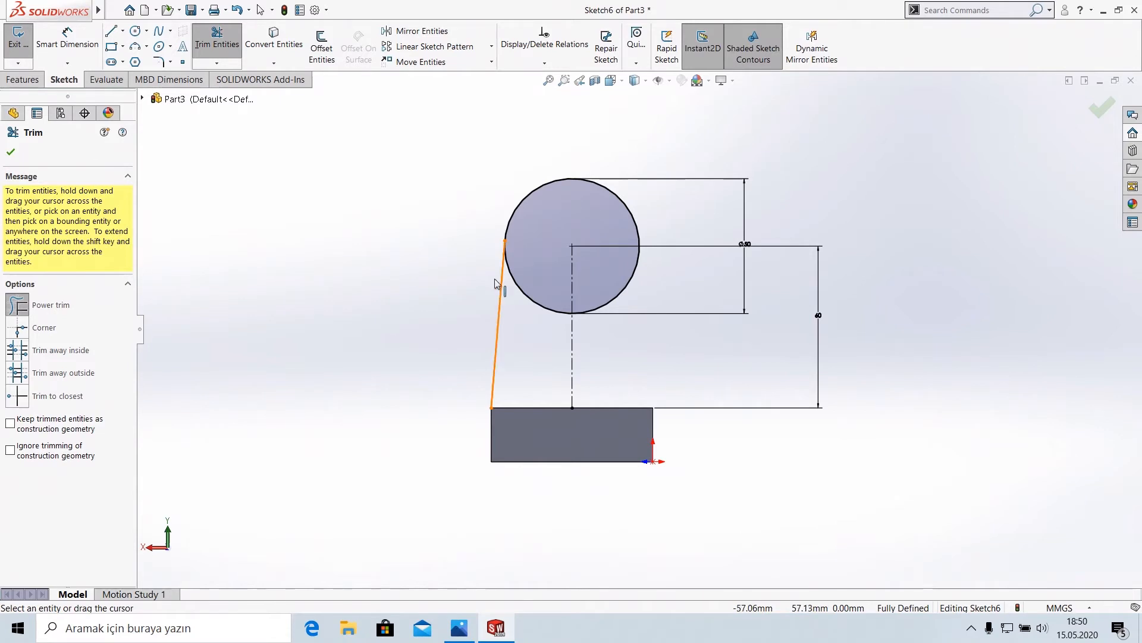
- Mirror the tangent side line about the vertical centerline
click(417, 31)
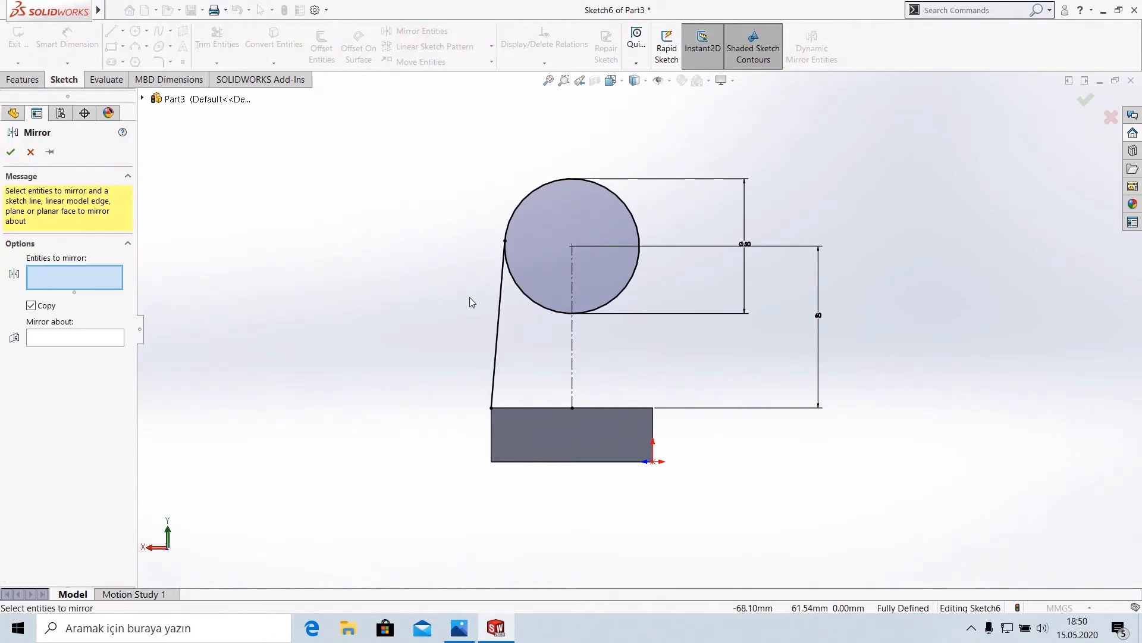
click(502, 312)
click(81, 337)
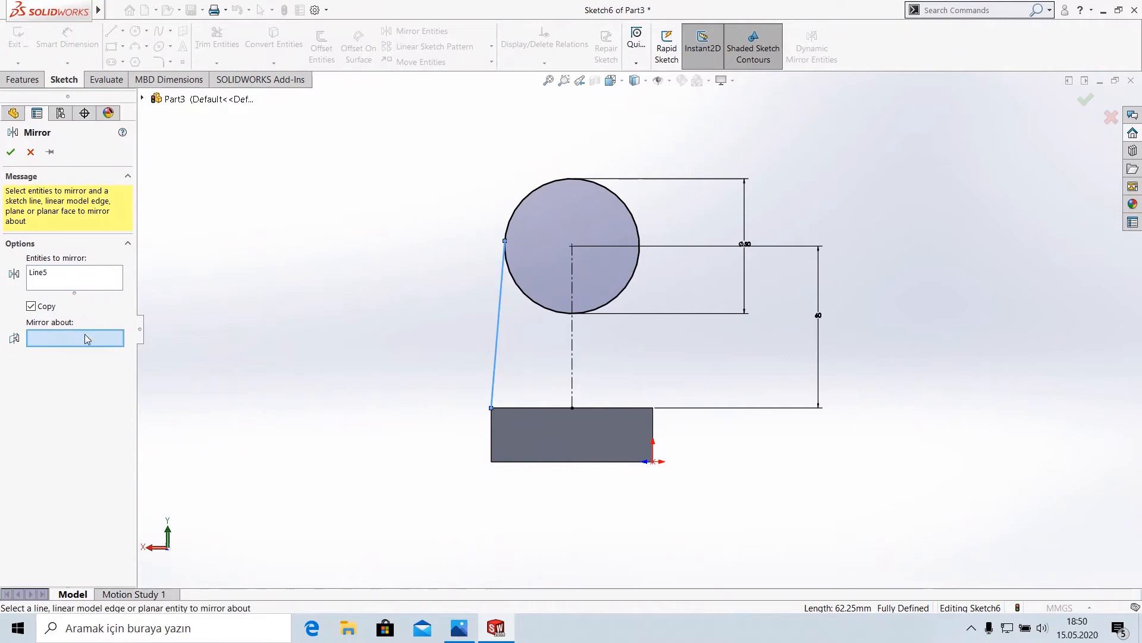
click(573, 333)
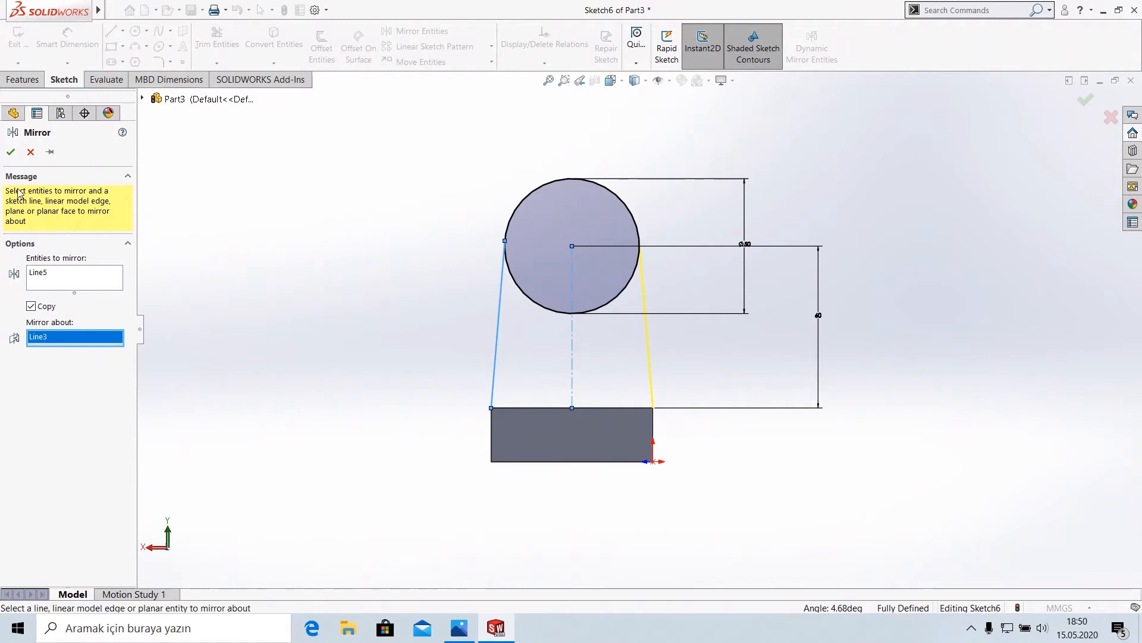
click(11, 153)
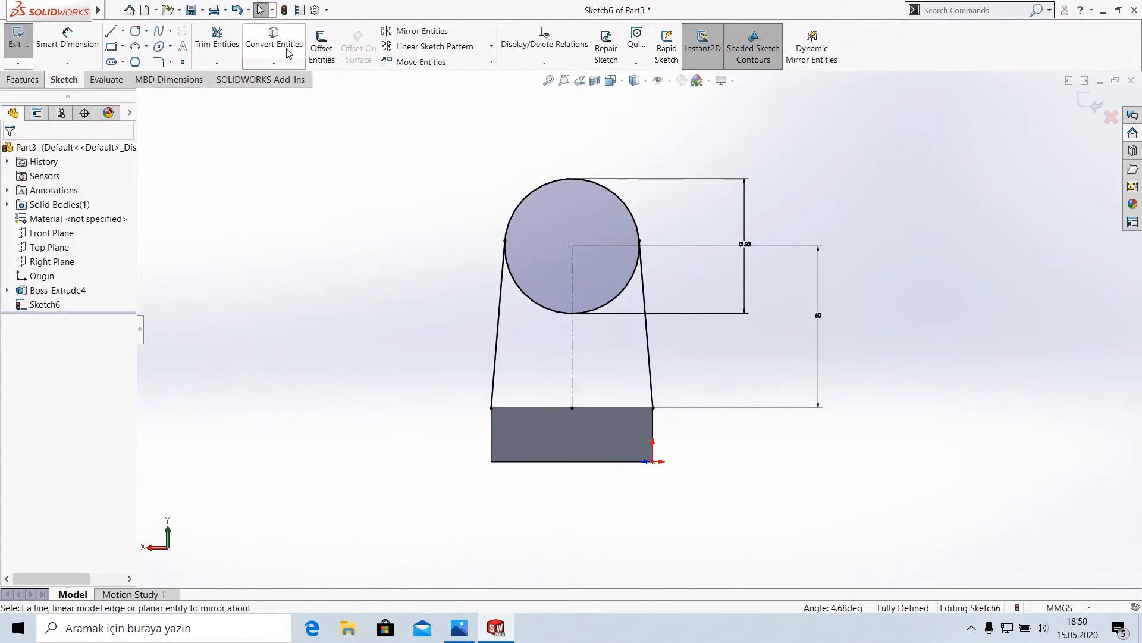
- Trim away the circle's lower arc between the two tangent side lines
click(217, 38)
mouse_move(560, 274)
mouse_down()
mouse_move(510, 331)
mouse_move(601, 324)
mouse_move(602, 293)
mouse_up()
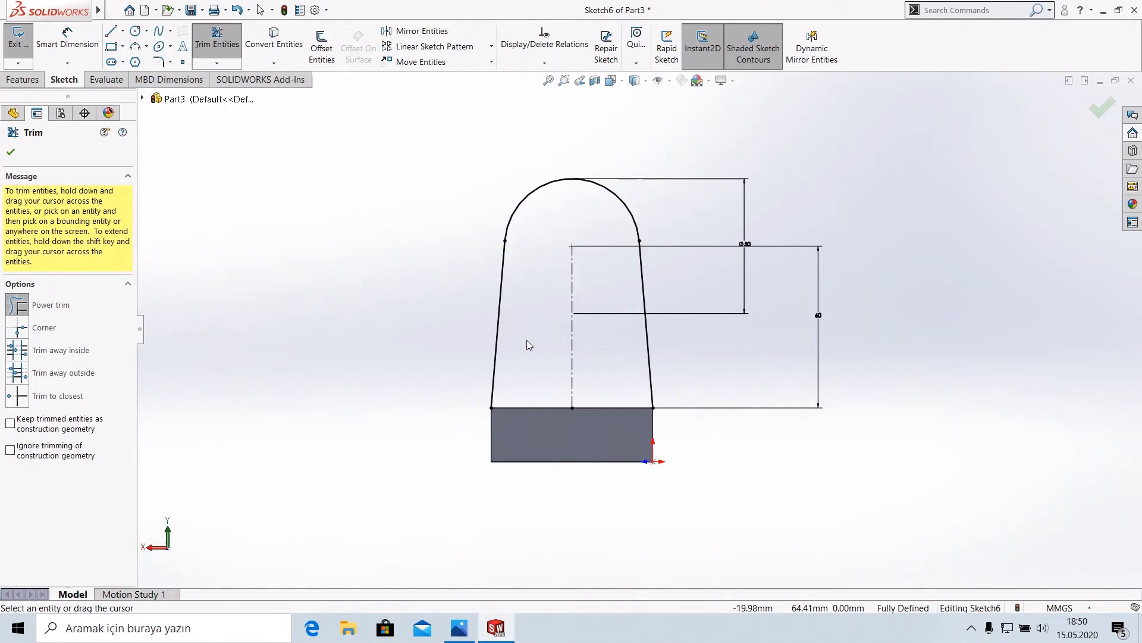
click(11, 152)
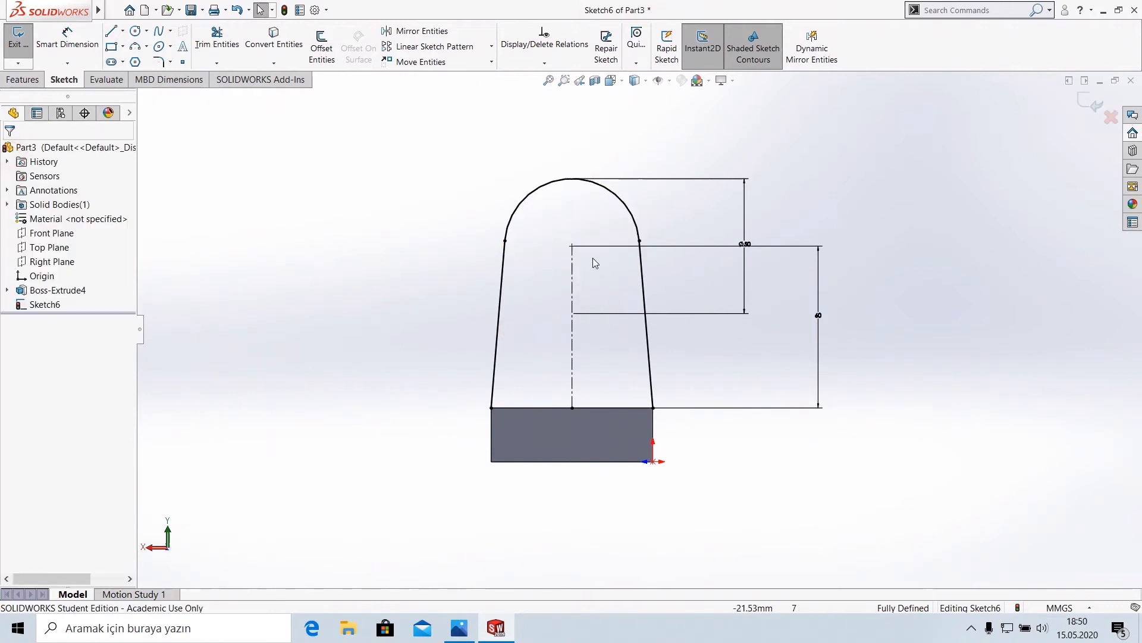
- Close the profile with a 60 mm horizontal line along the block's top edge, joining the lower ends of both side lines
click(110, 31)
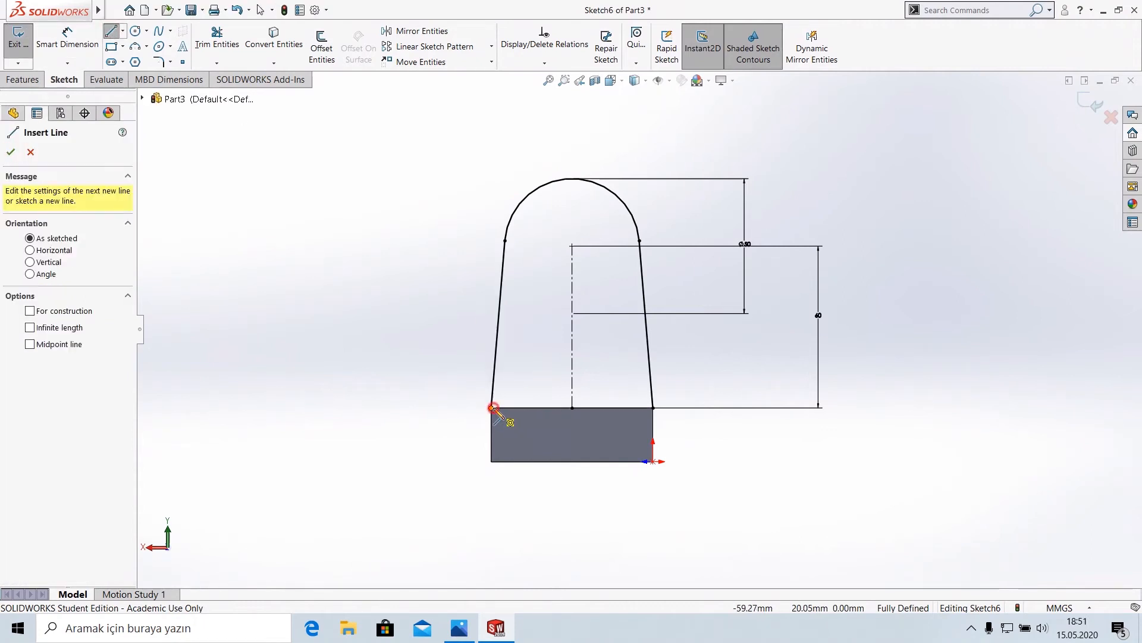
click(491, 408)
click(654, 407)
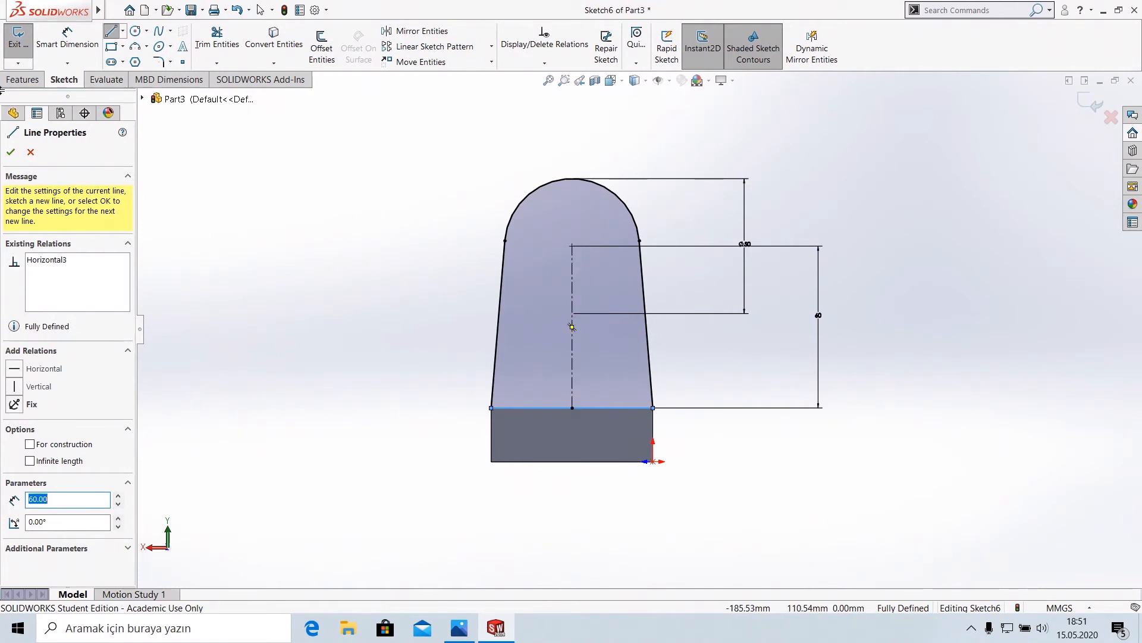
- Extrude the closed profile as a 10 mm blind boss, with the direction reversed to lie over the base block
click(22, 79)
click(24, 45)
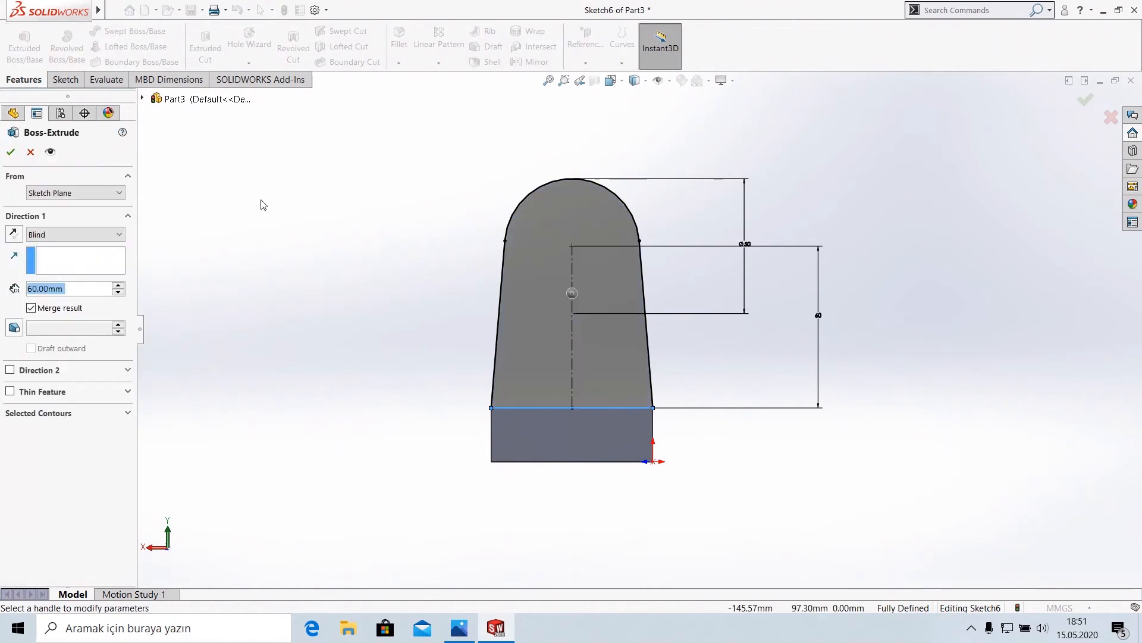
text(10)
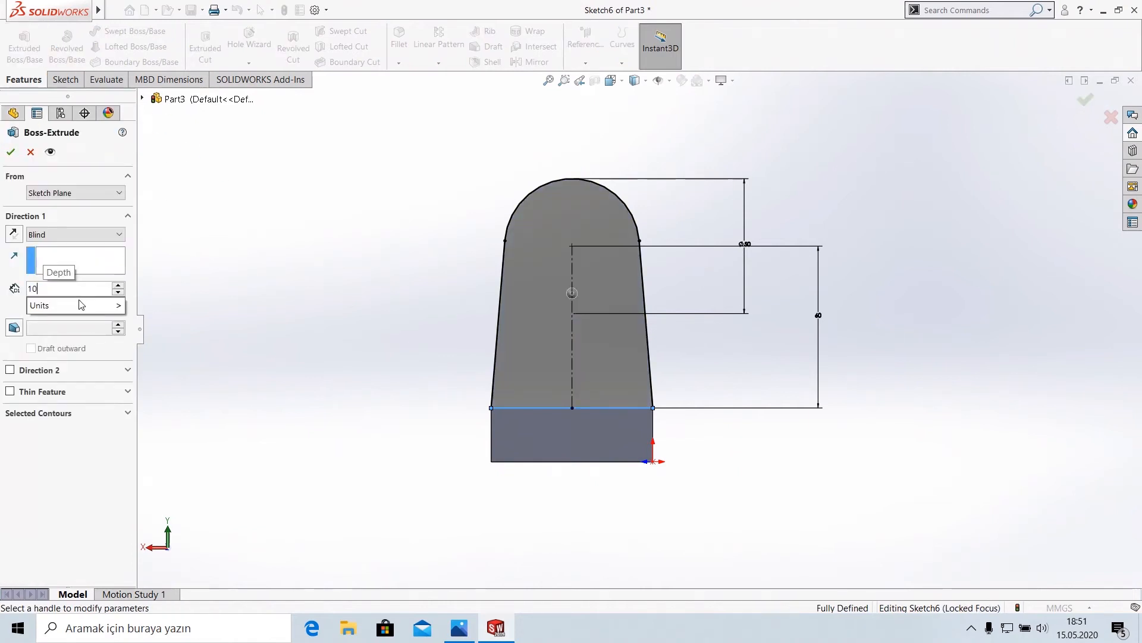
middle_drag(321, 315, 534, 299)
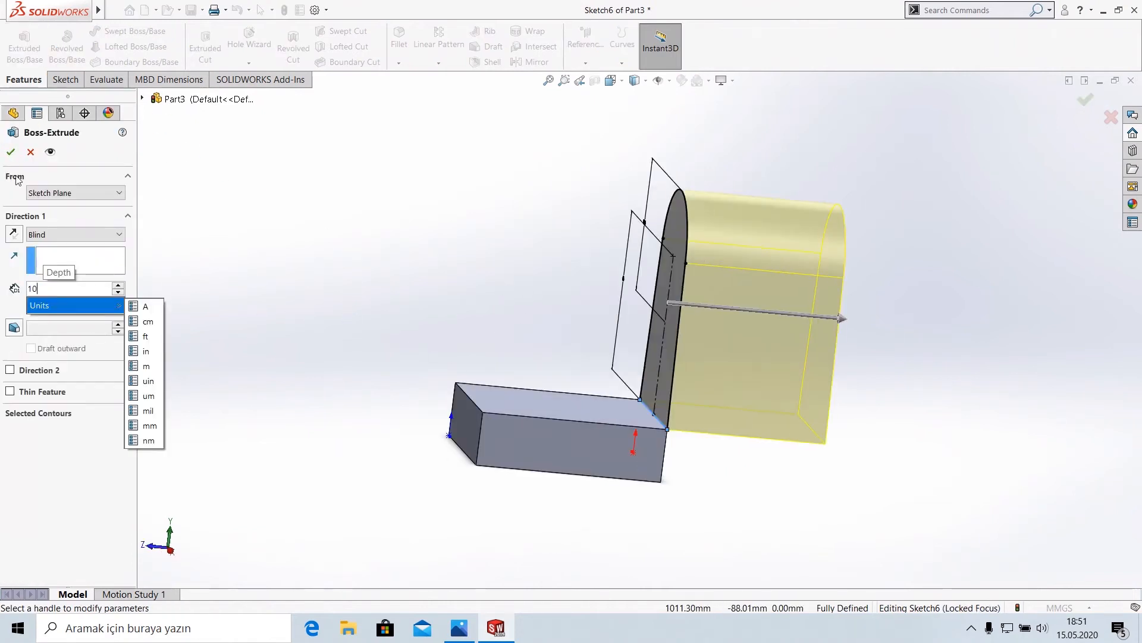
key(Return)
click(14, 234)
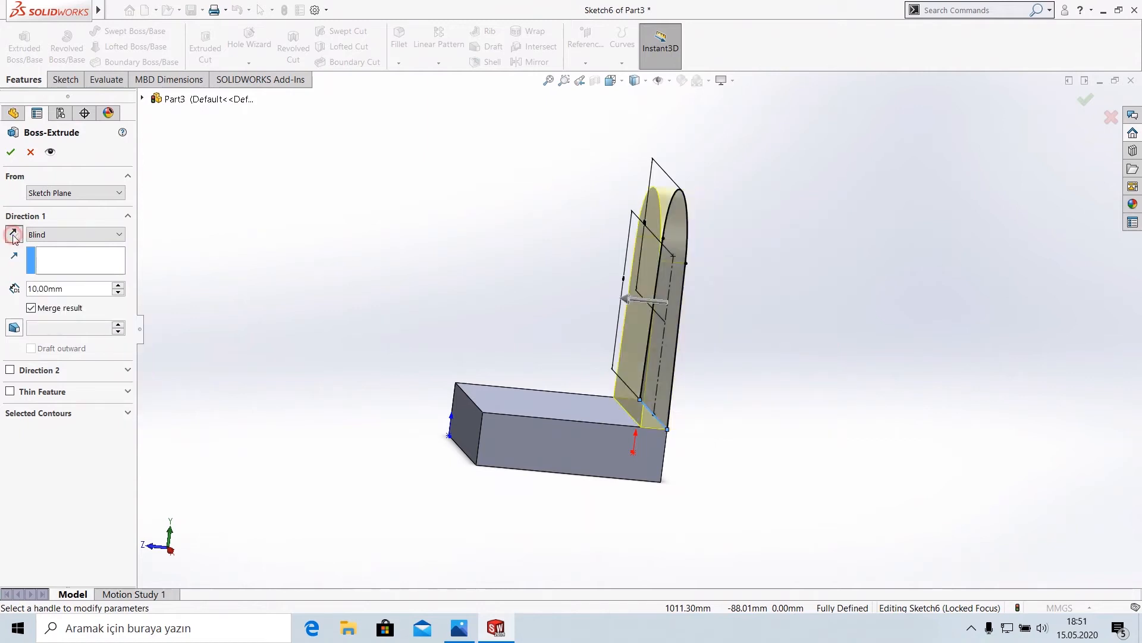
middle_drag(567, 287, 577, 326)
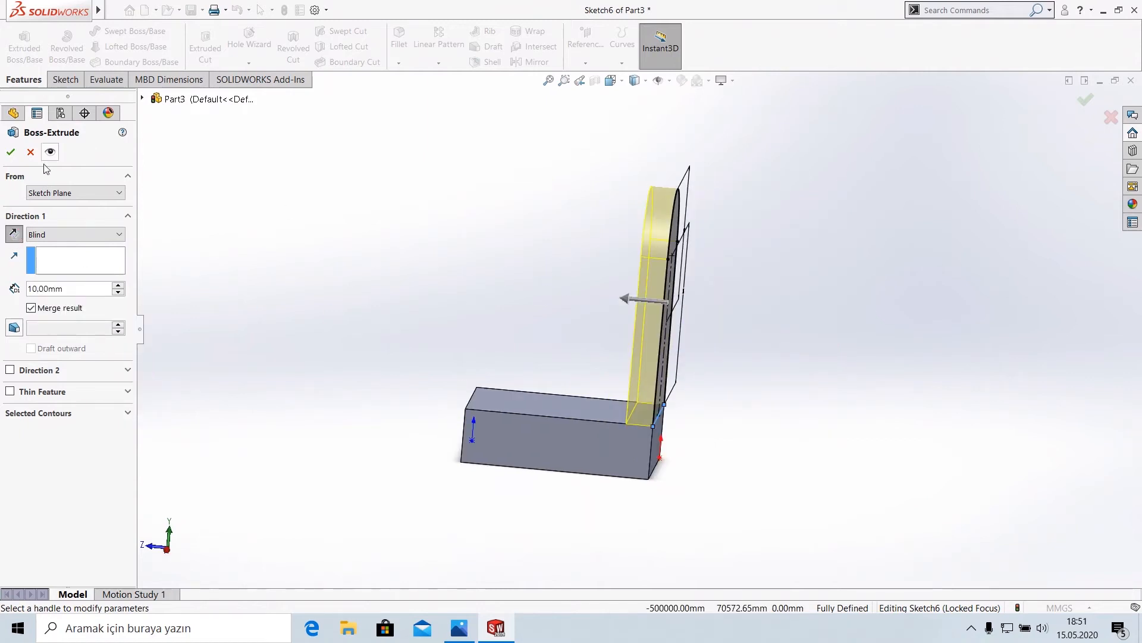
click(11, 152)
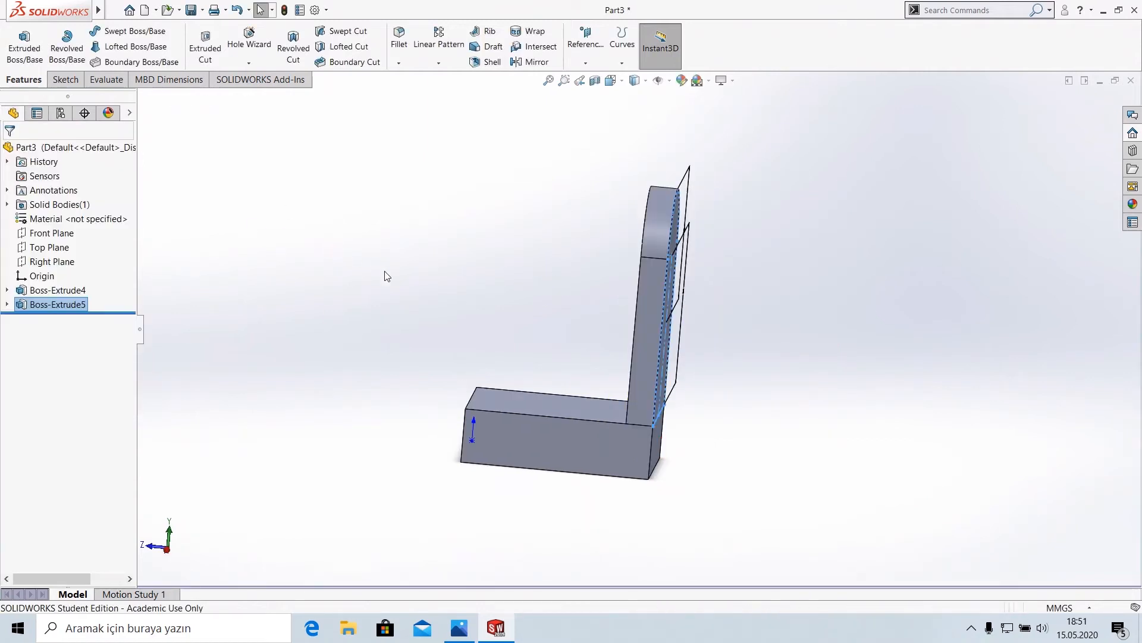
mouse_move(386, 275)
middle_down()
mouse_move(403, 260)
mouse_move(379, 281)
middle_up()
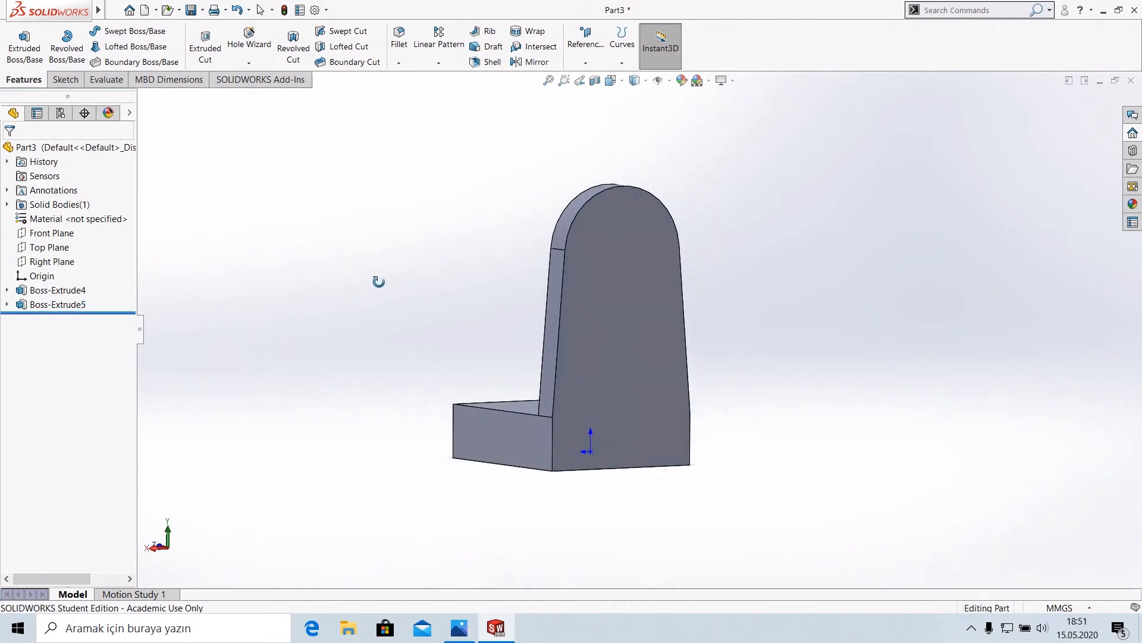
- Consult the Fig. 3 reference drawing in Photos, and start a sketch on the upright plate's rear face, viewed normal to it
click(459, 628)
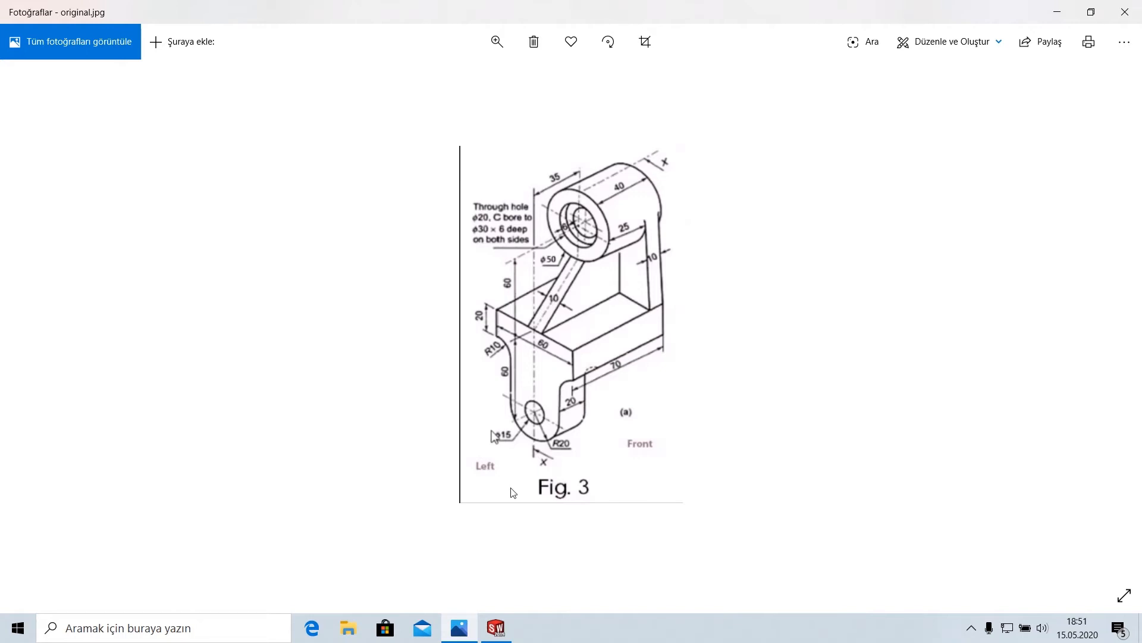
click(496, 628)
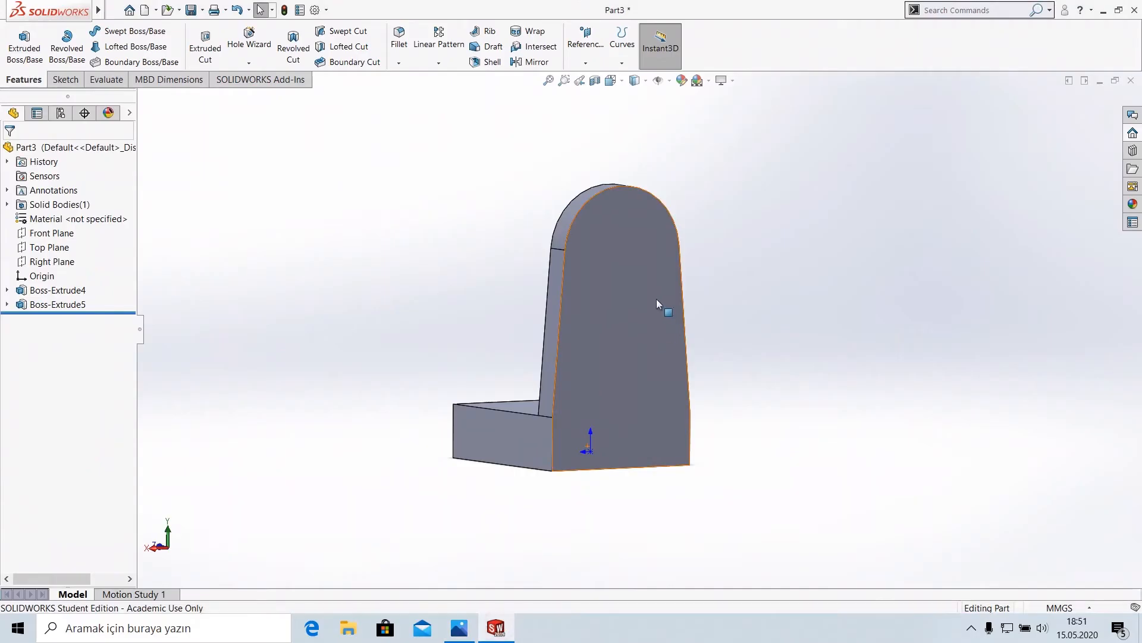
right_click(633, 231)
click(695, 222)
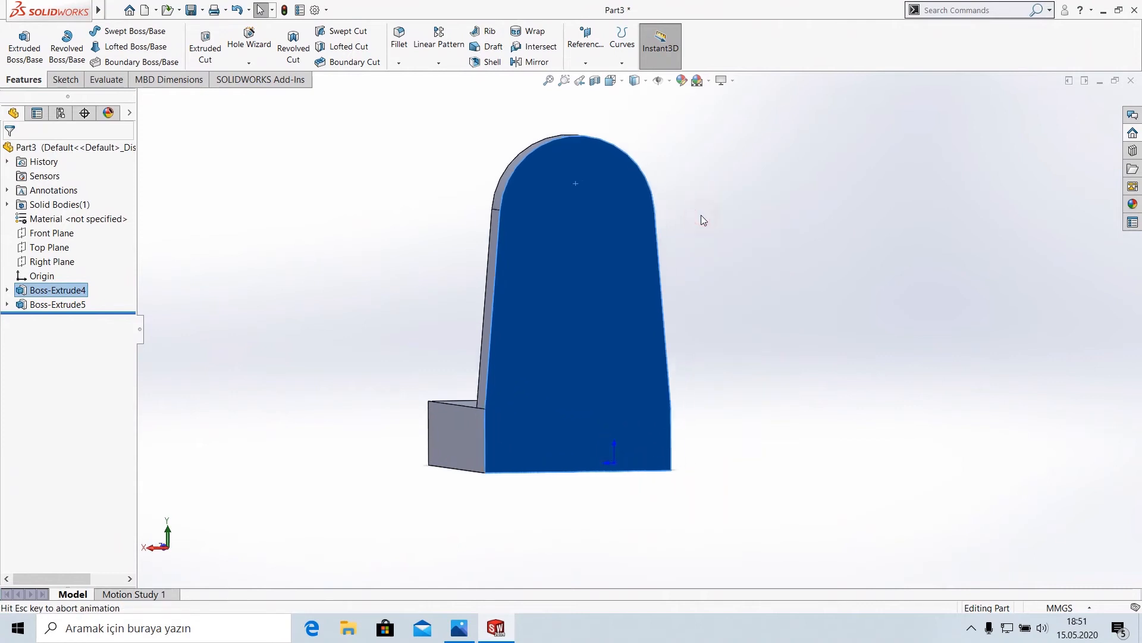
right_click(555, 194)
click(580, 174)
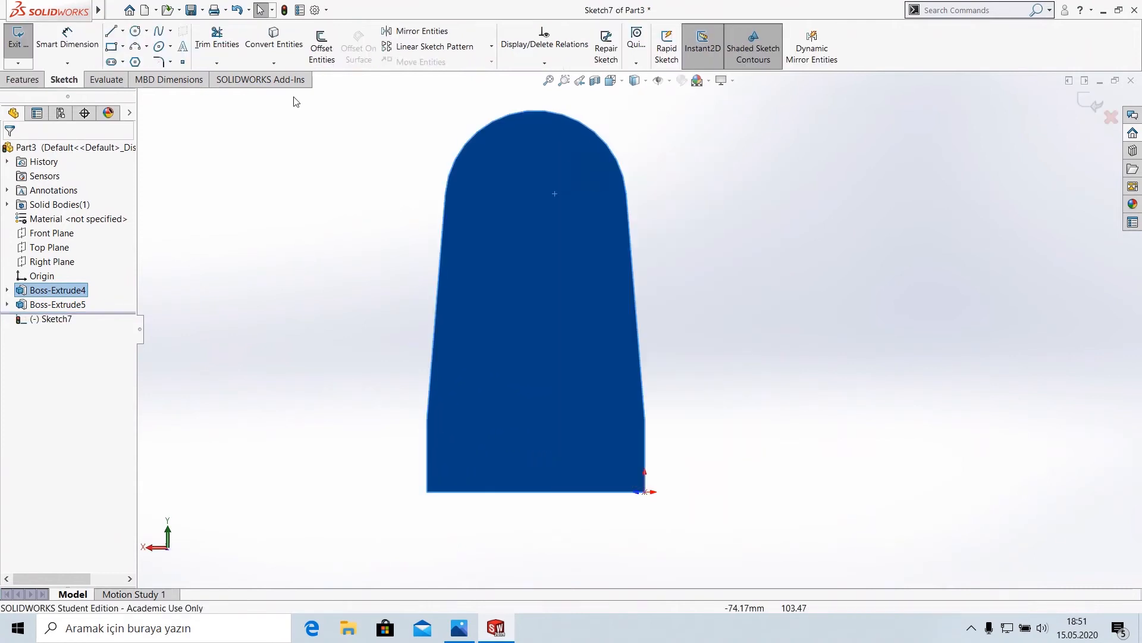
- Sketch a circle concentric with the plate's rounded top and dimension its diameter to 50 mm
click(134, 32)
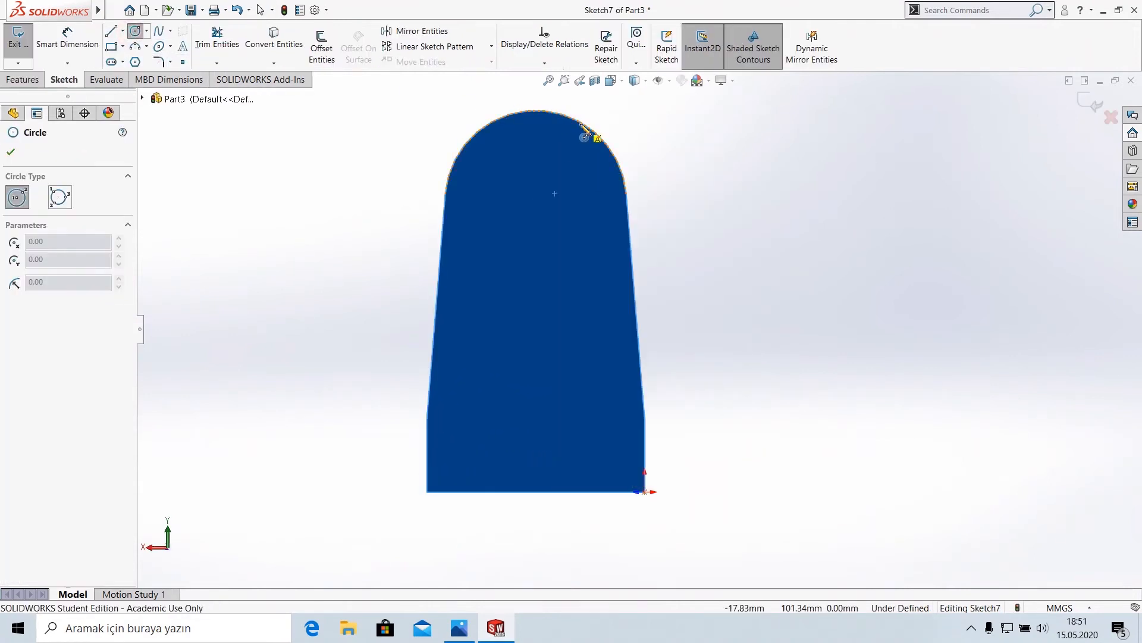
click(536, 201)
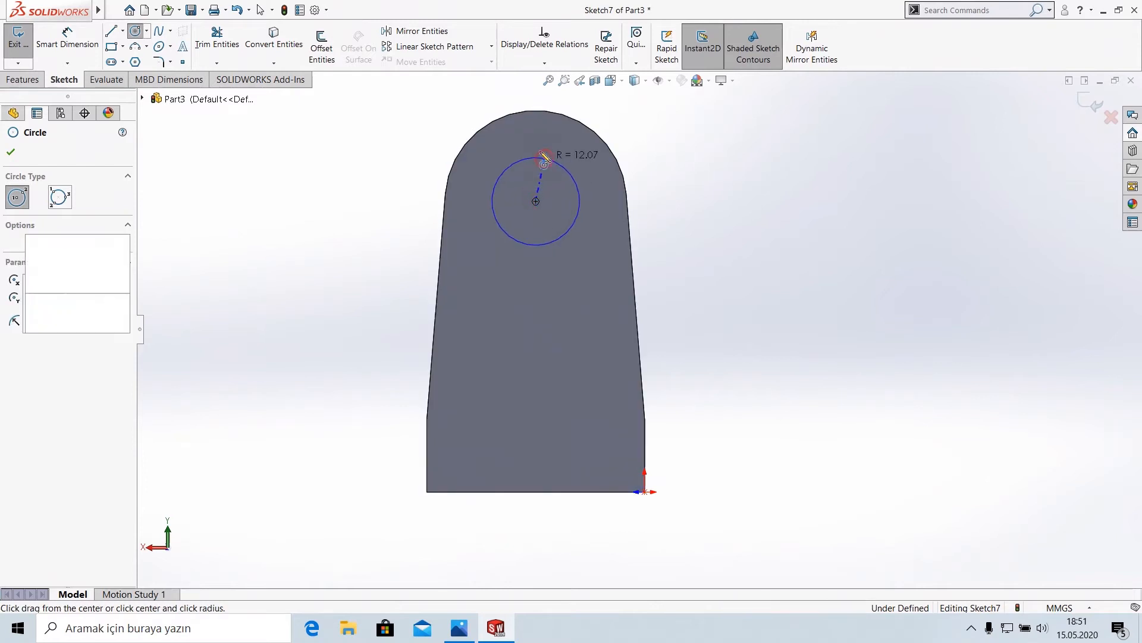
click(555, 161)
click(67, 42)
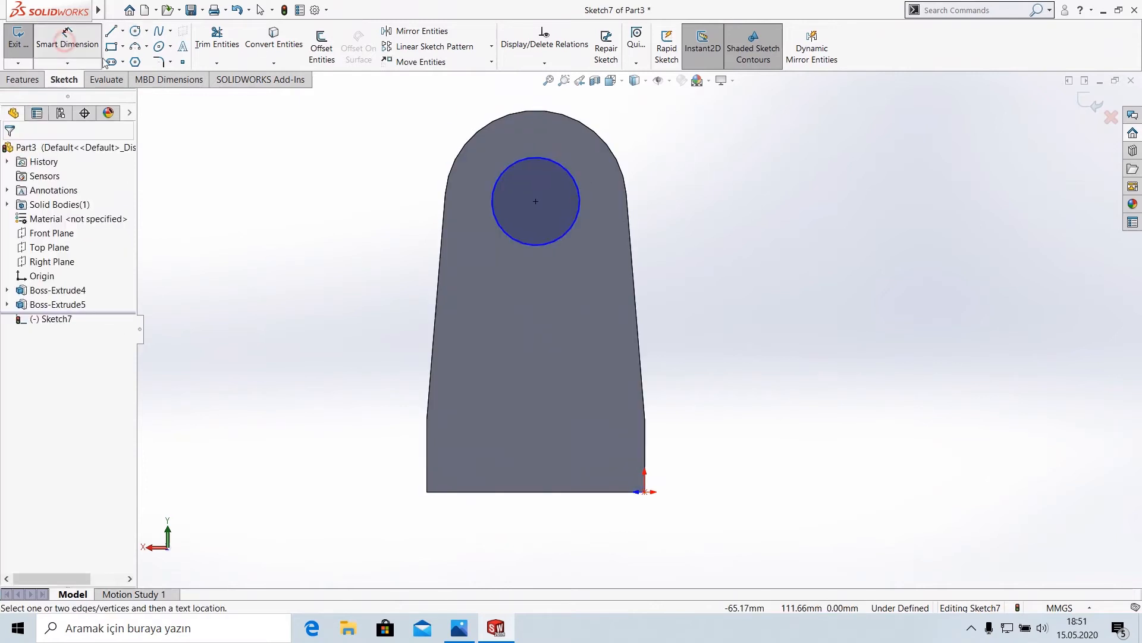
click(580, 201)
click(798, 205)
text(5)
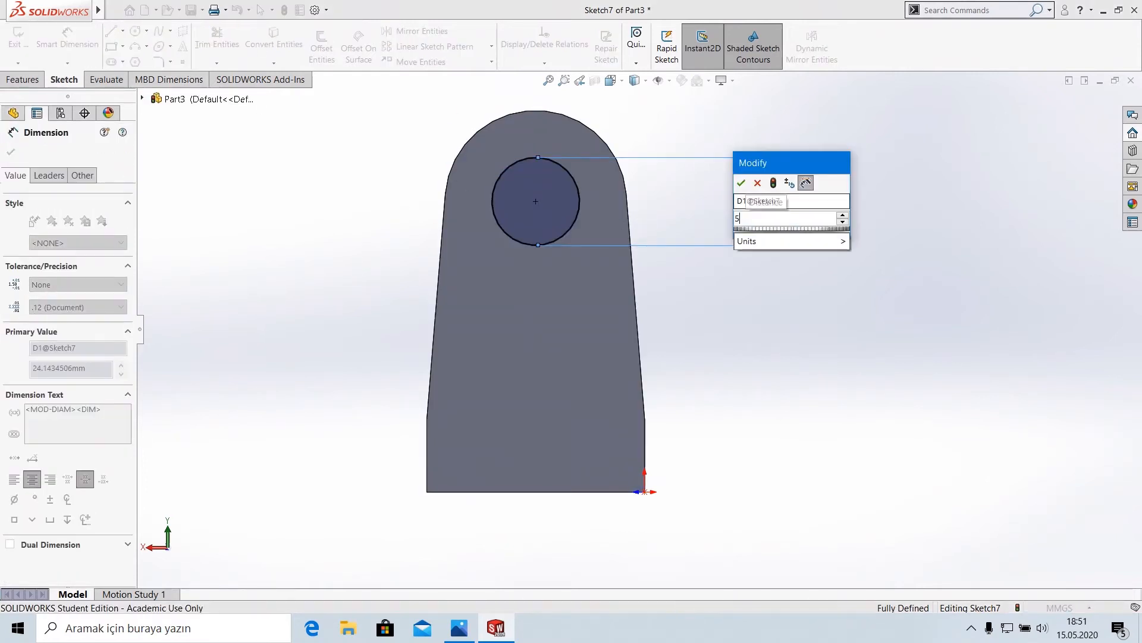
text(0)
key(Return)
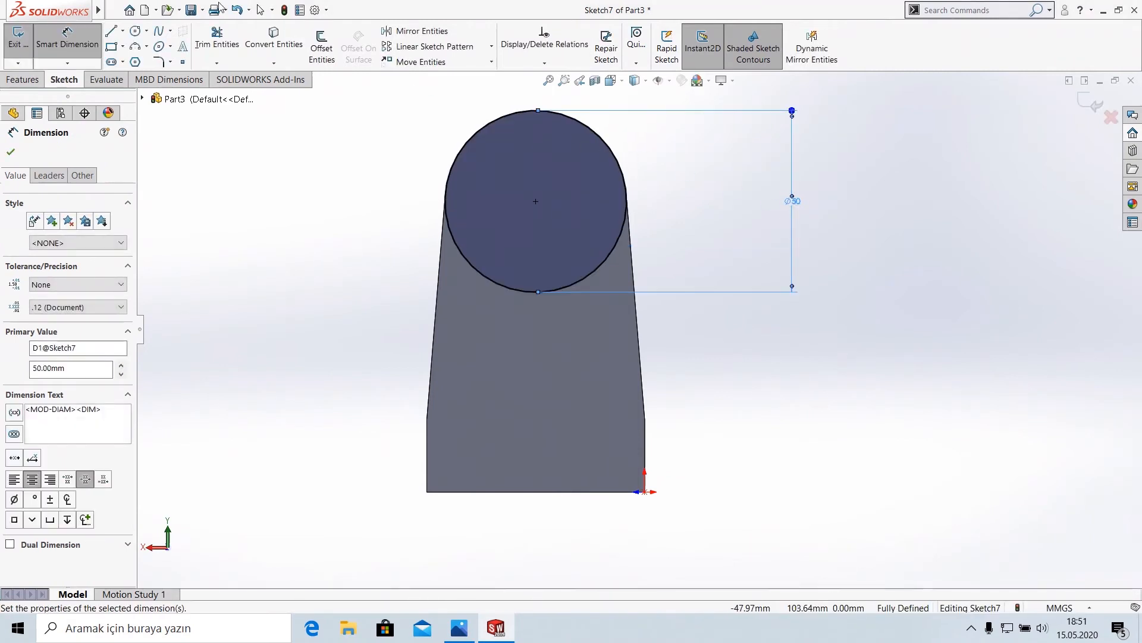
- Extrude the circle as a blind boss, 5 mm outward from the plate's rear face and 35 mm in the second direction over the base block
click(24, 81)
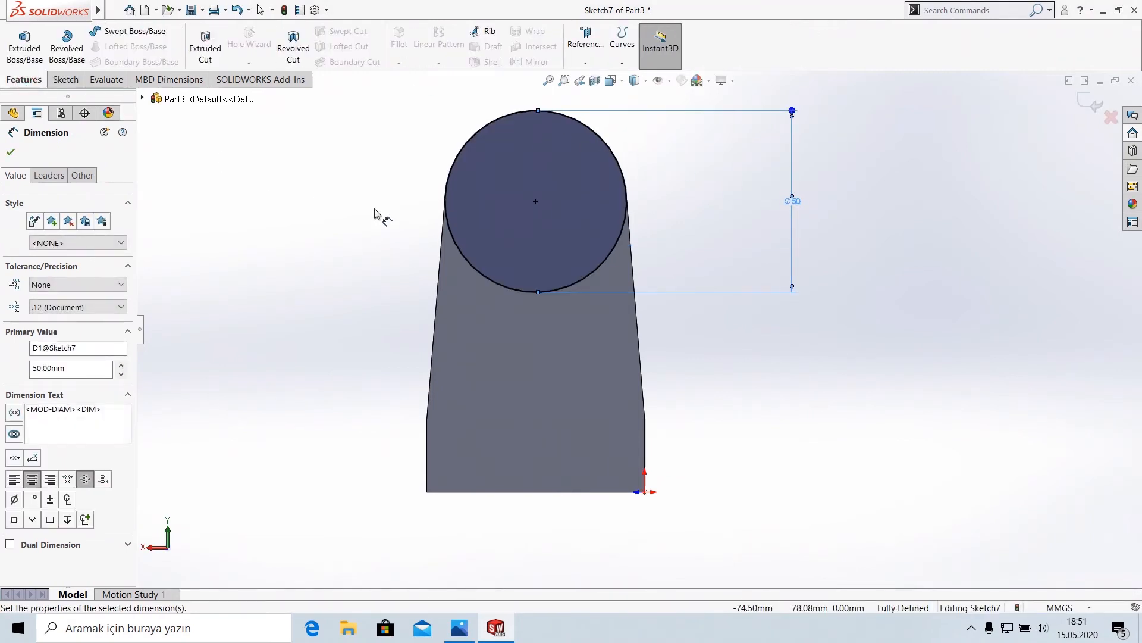
middle_drag(377, 215, 470, 241)
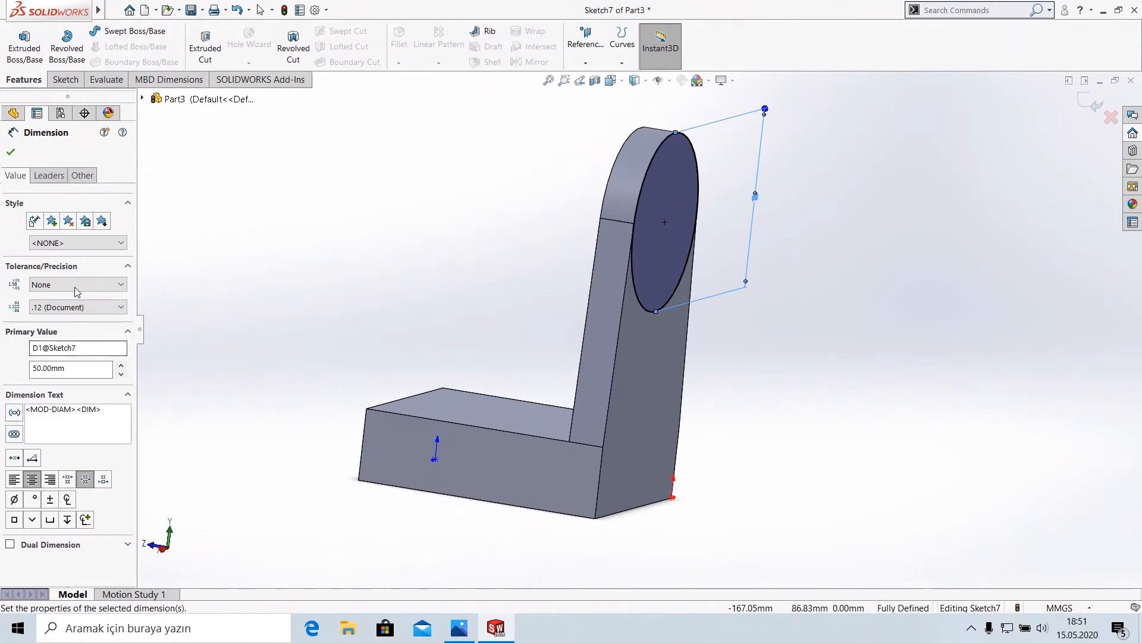
click(22, 47)
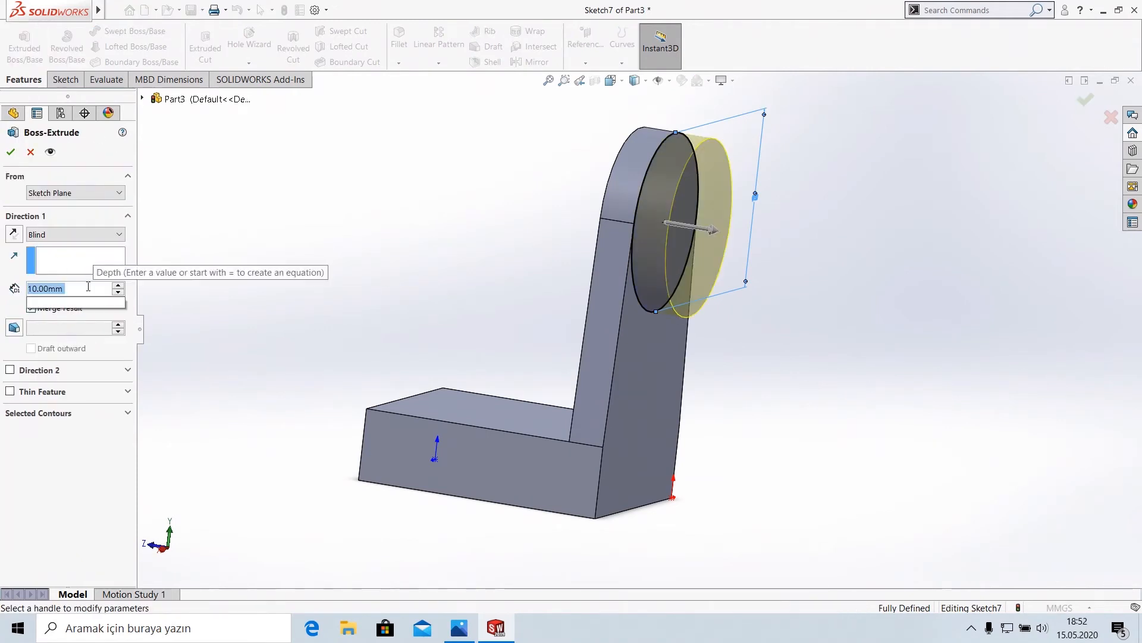
text(5)
click(9, 370)
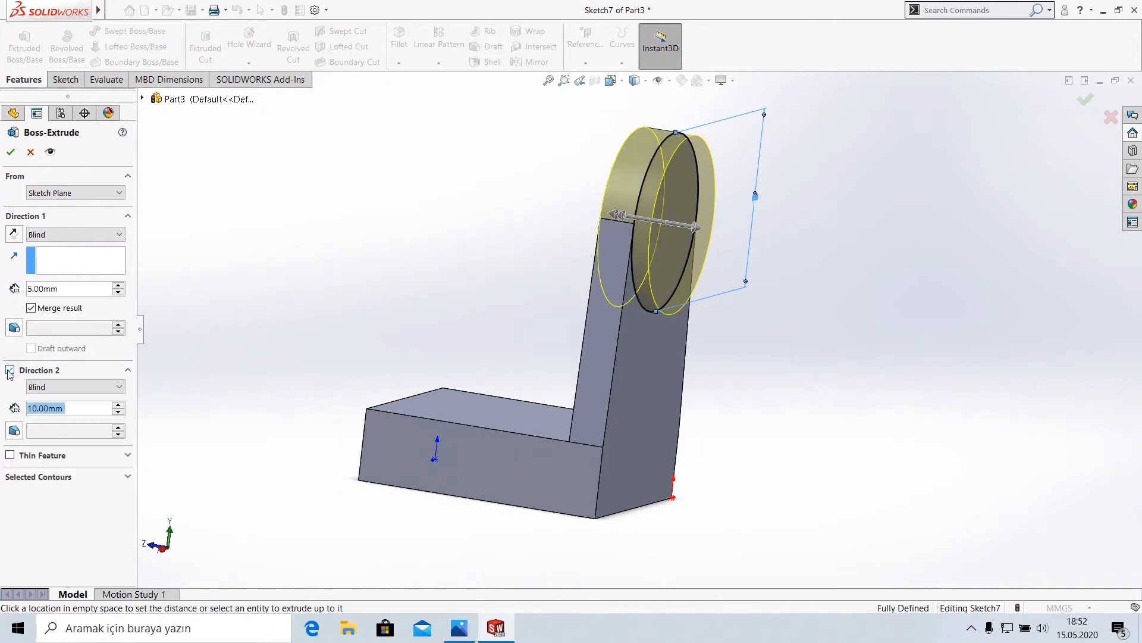
text(35)
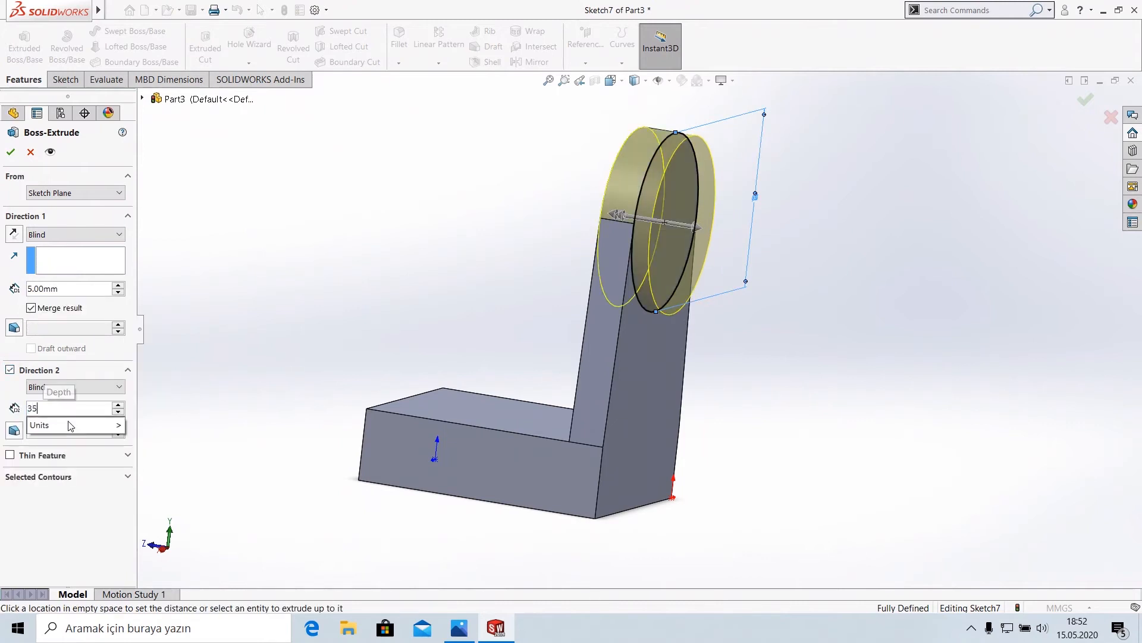
click(13, 152)
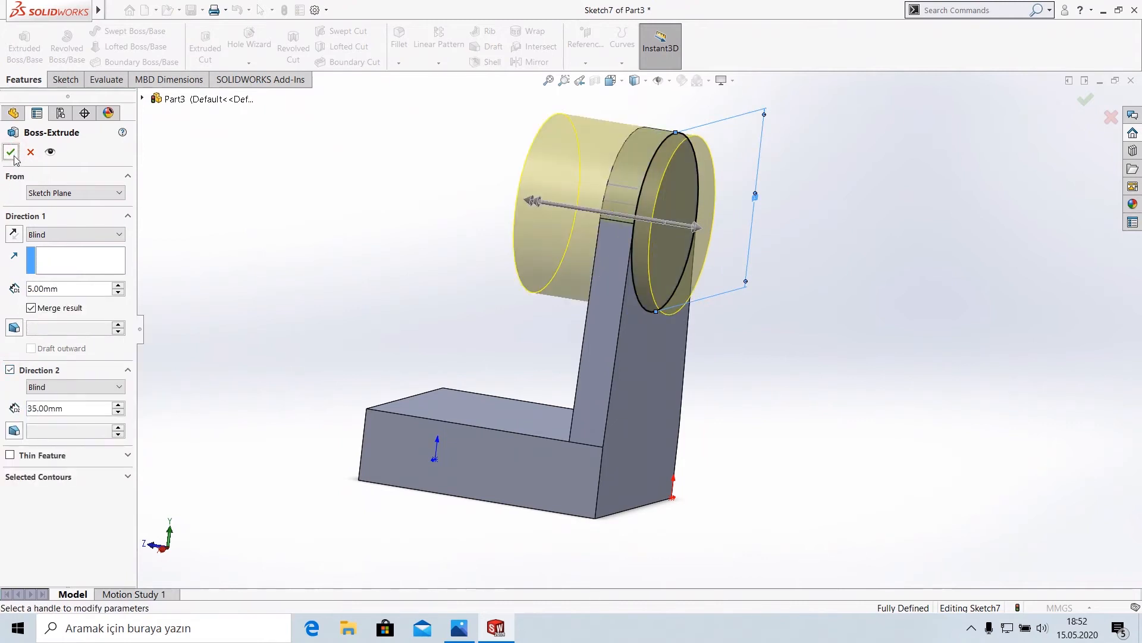
- Consult the Fig. 3 reference drawing in Photos, and start a sketch on the boss's end face above the base block, viewed normal to it
middle_drag(440, 263, 604, 326)
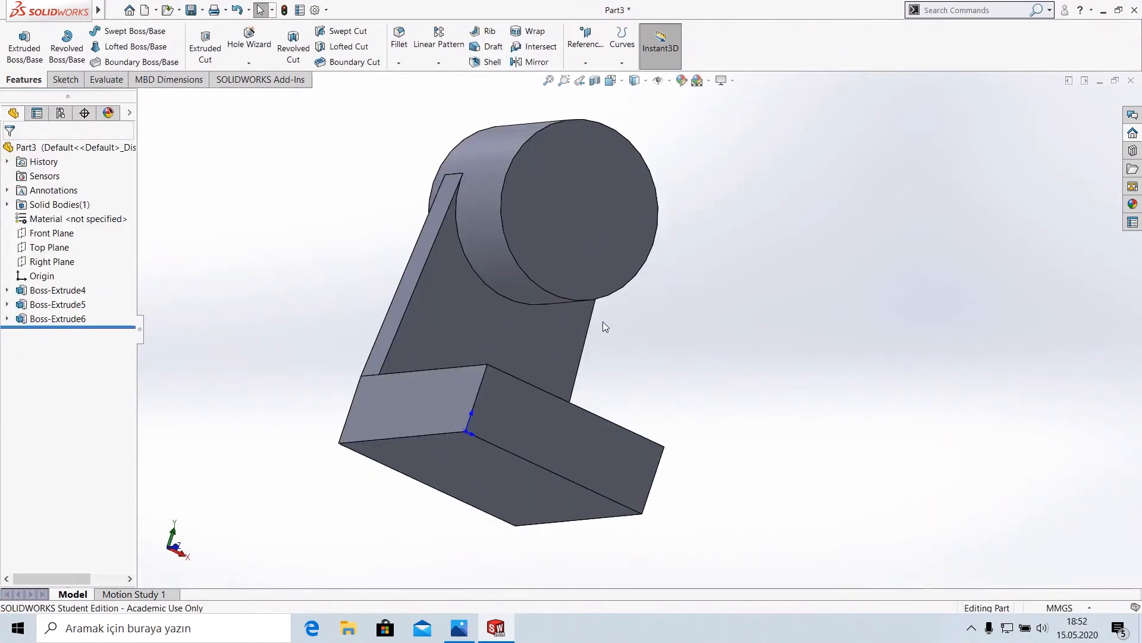
click(460, 628)
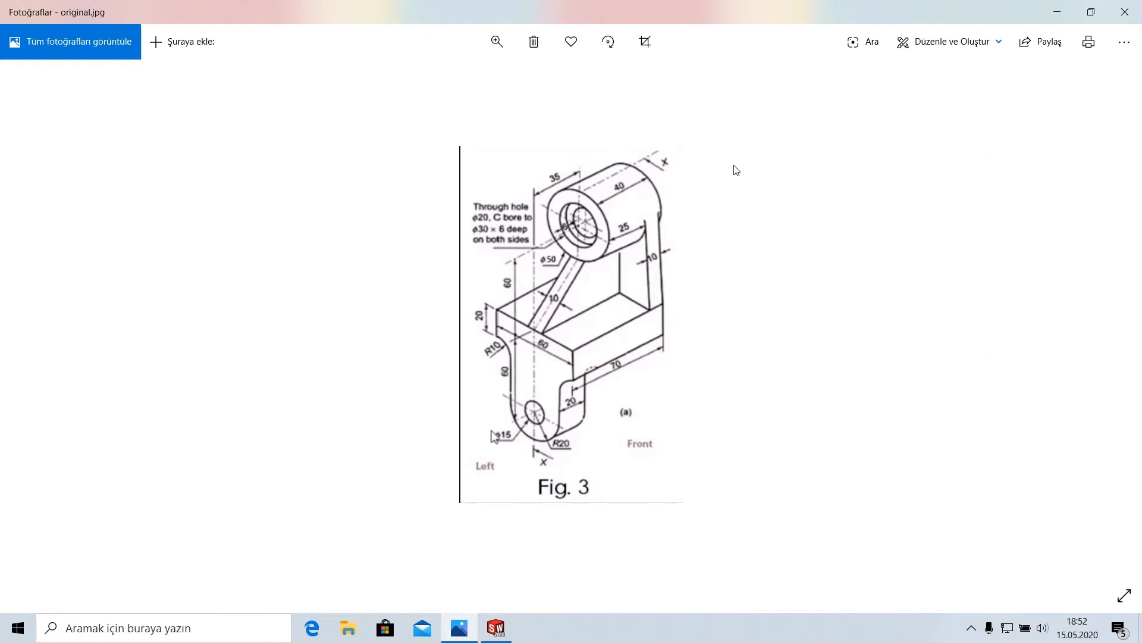
click(496, 628)
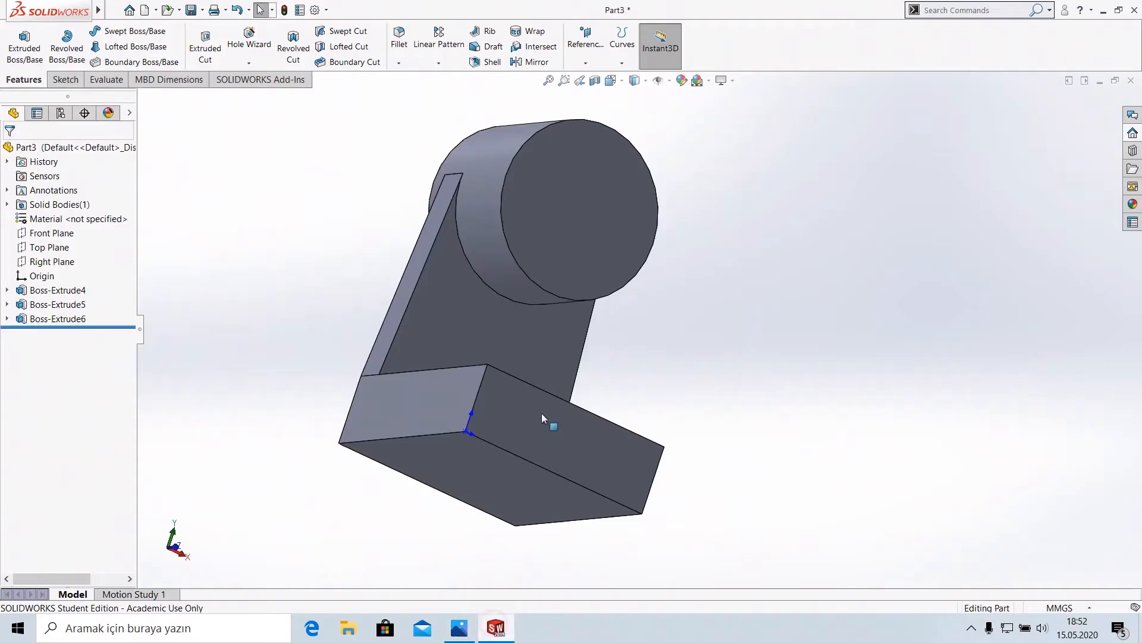
middle_drag(554, 213, 571, 238)
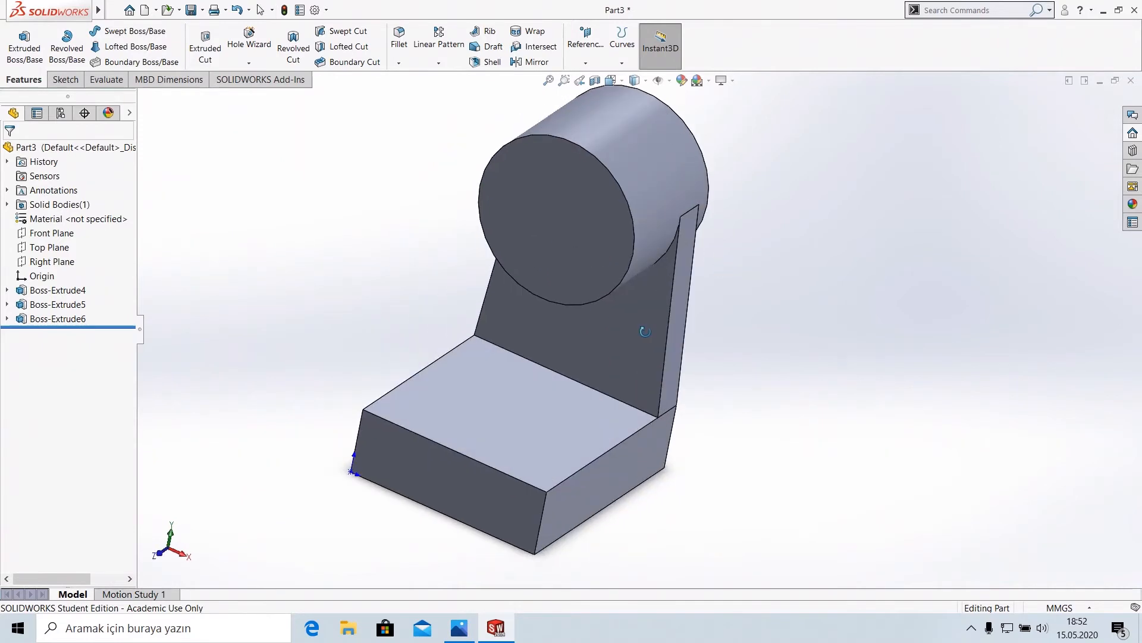
right_click(570, 237)
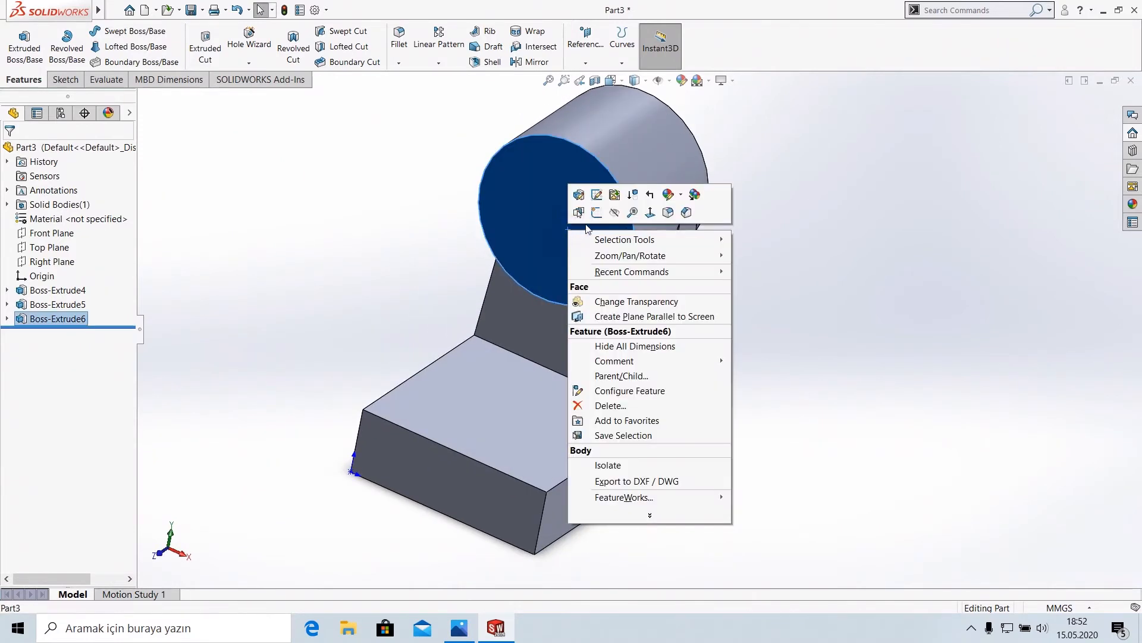
click(650, 212)
right_click(701, 194)
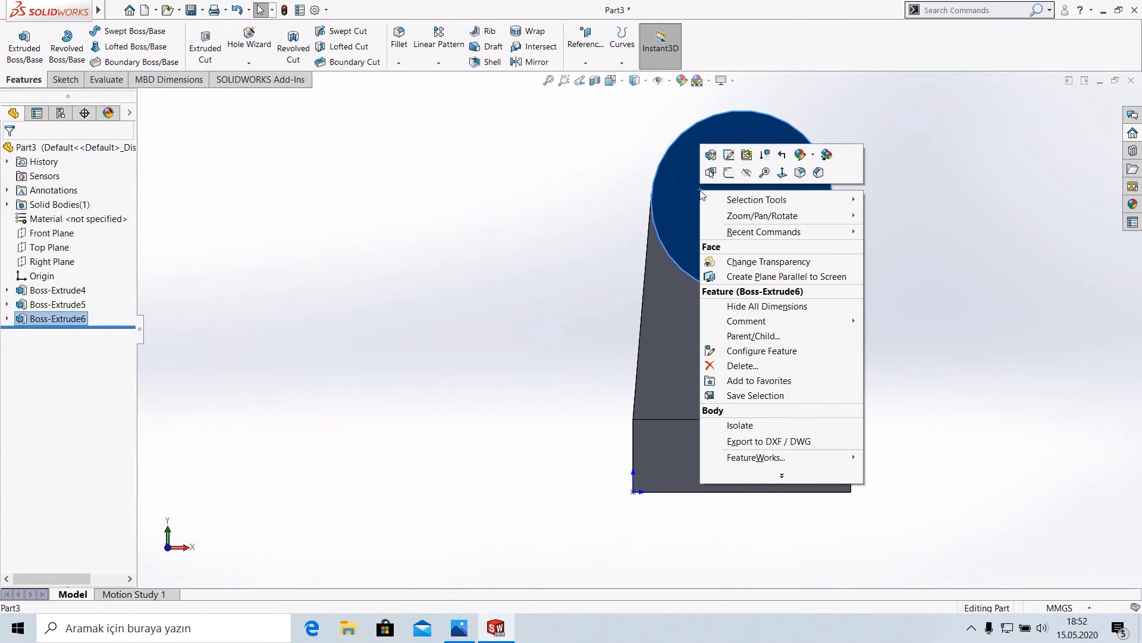
click(724, 169)
- Sketch a circle at the centre of the boss's end face and dimension its diameter to 30 mm
click(135, 31)
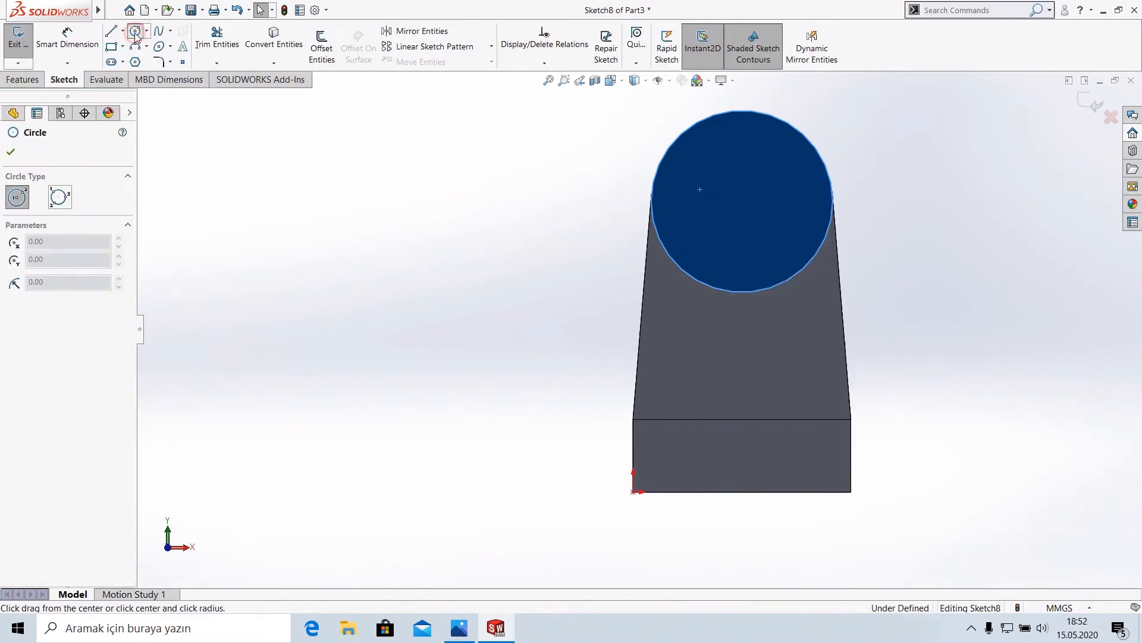
click(742, 201)
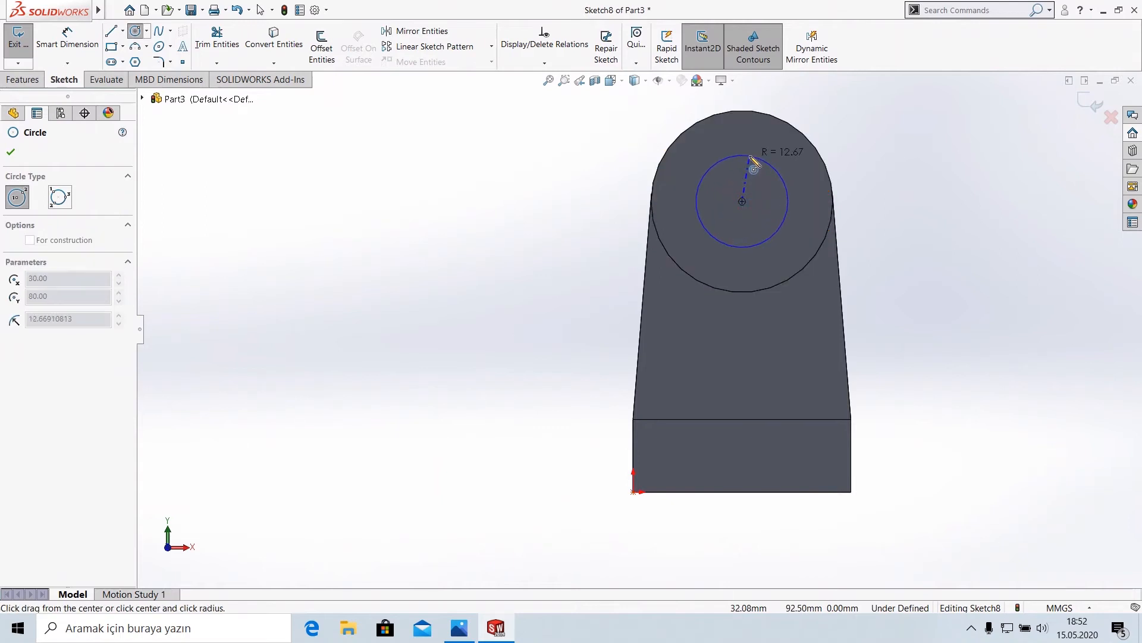
click(750, 157)
click(51, 52)
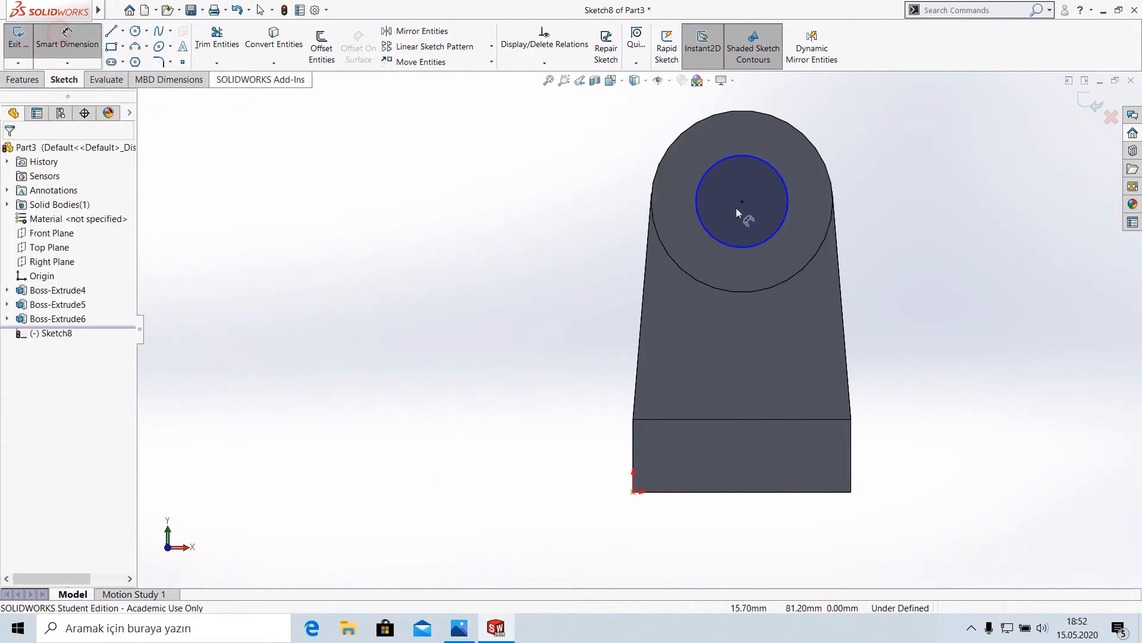
click(699, 192)
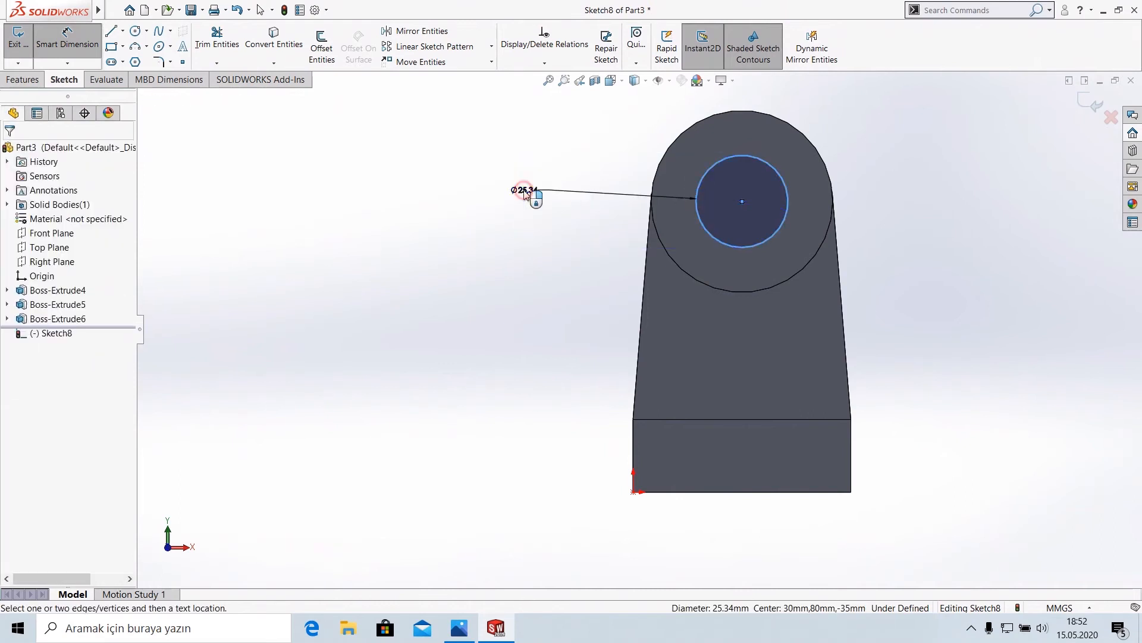
click(524, 190)
text(30)
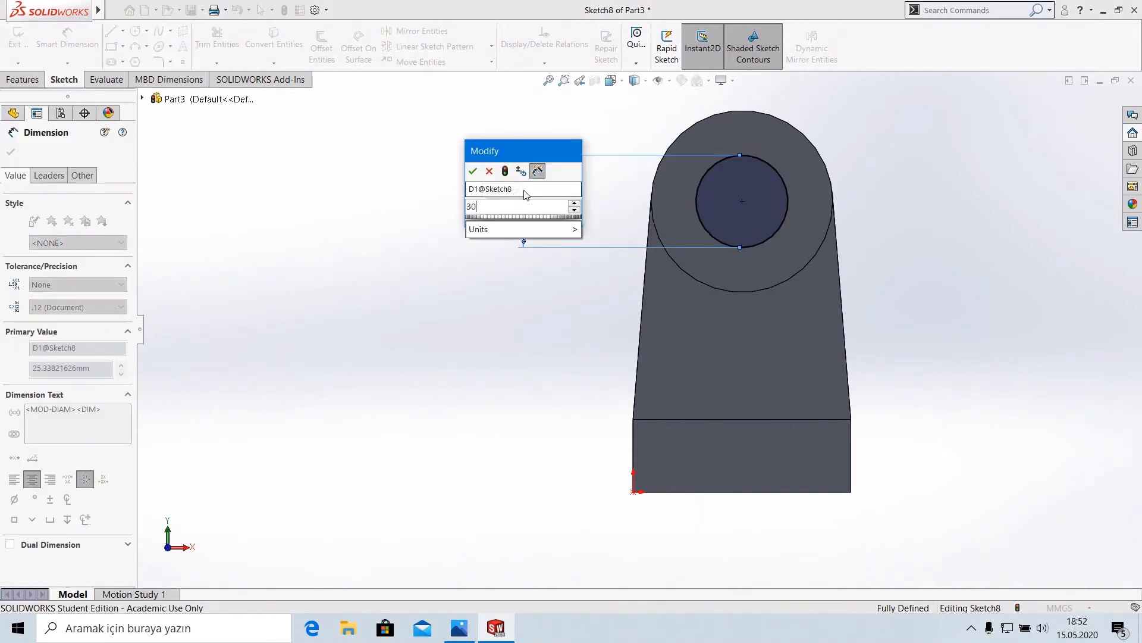
click(472, 172)
- Cut the 30 mm circle 6 mm deep into the boss as a blind extruded cut
click(23, 79)
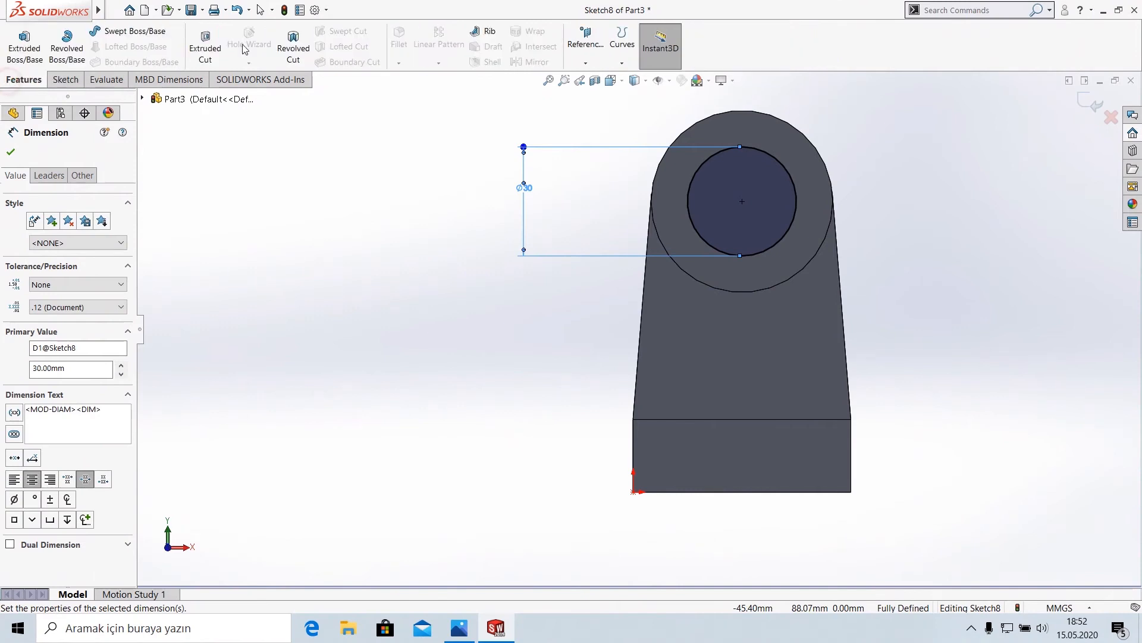
click(204, 47)
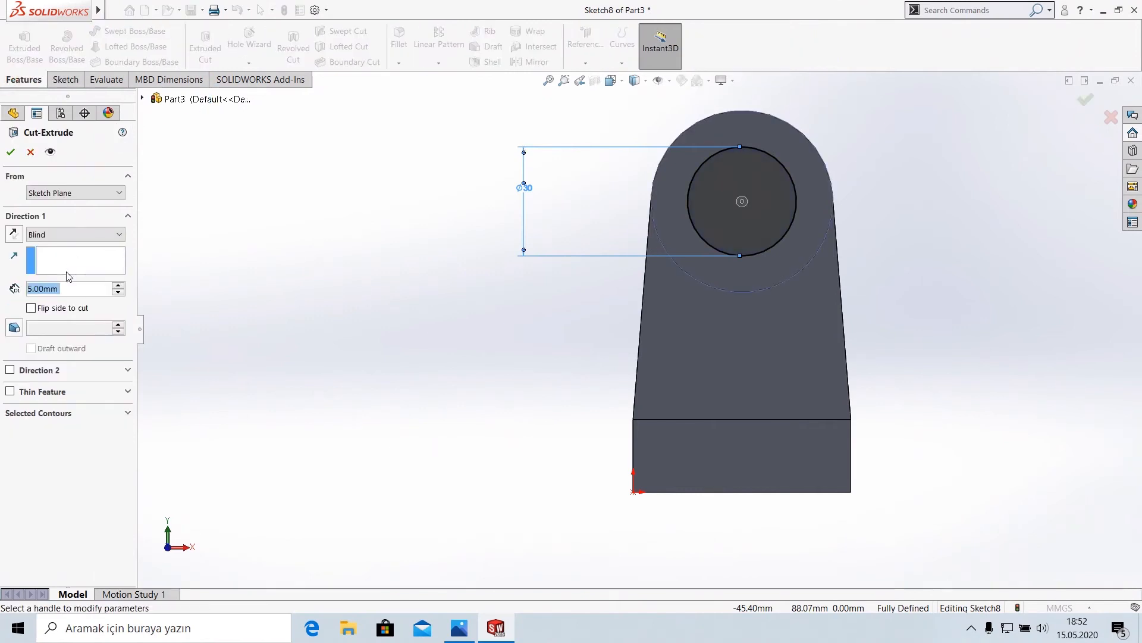
text(6)
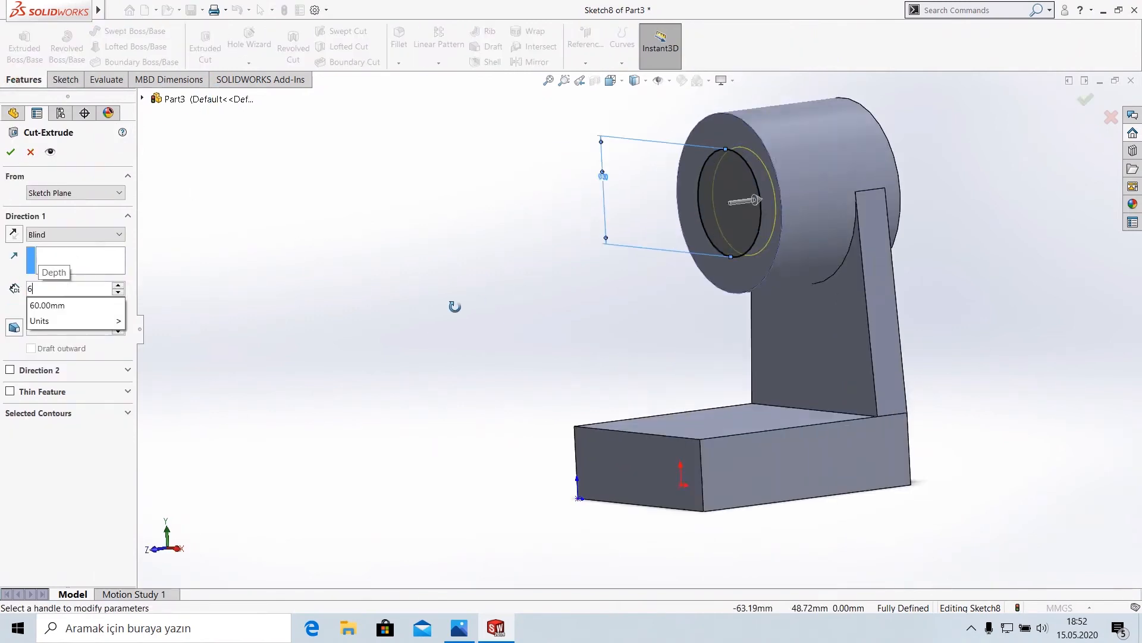
key(Return)
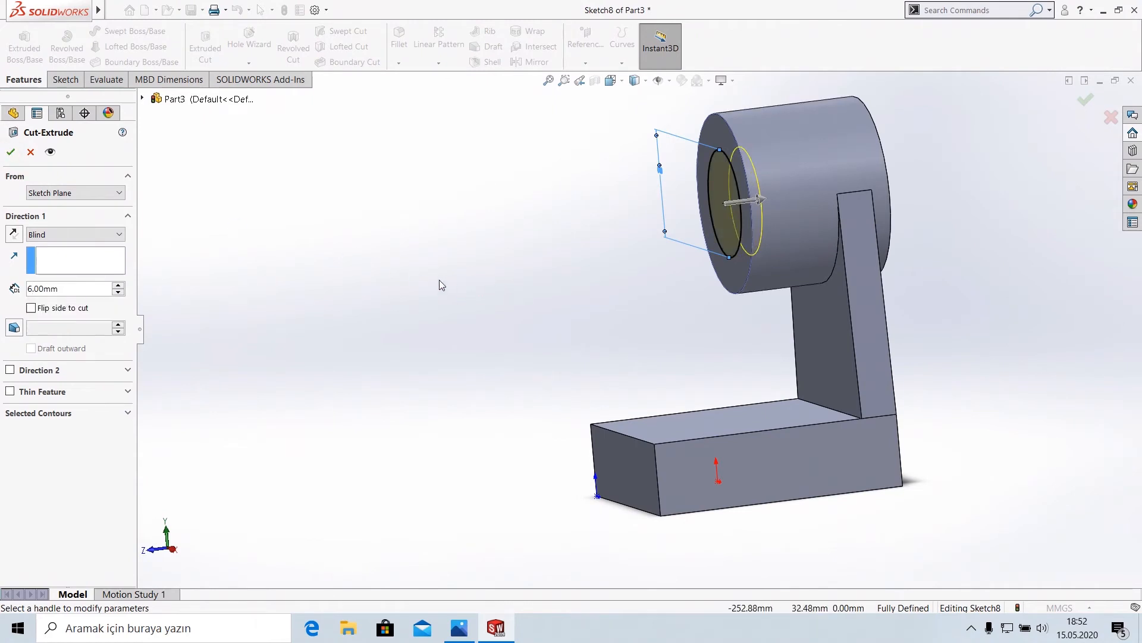
click(12, 153)
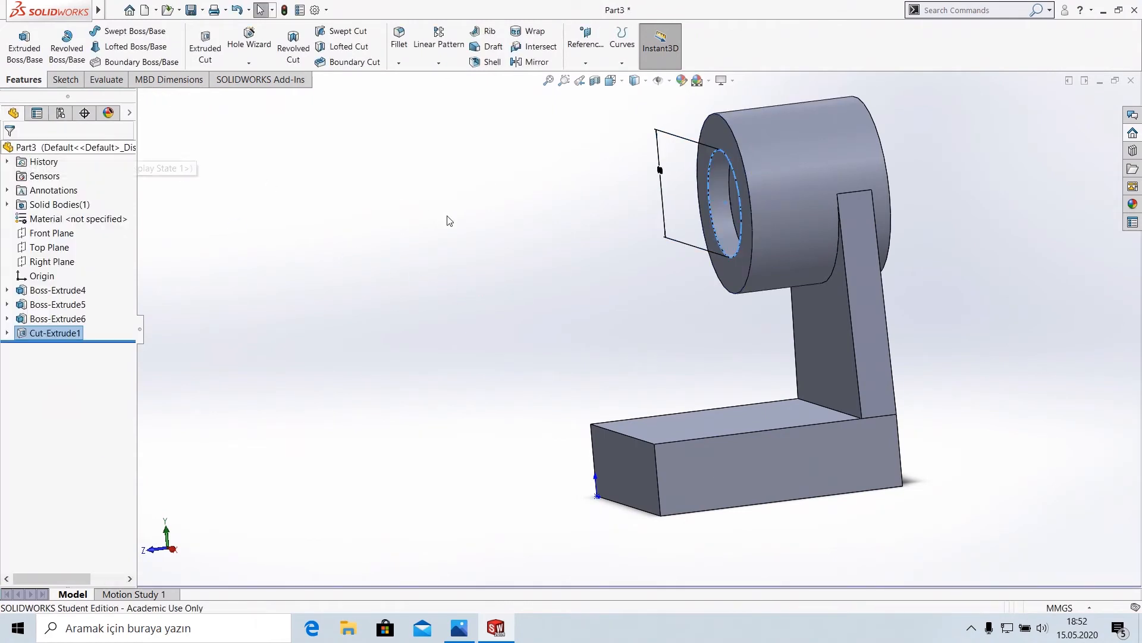
- Start a sketch on the floor of the 30 mm counterbore, viewed normal to it
middle_drag(542, 271, 587, 265)
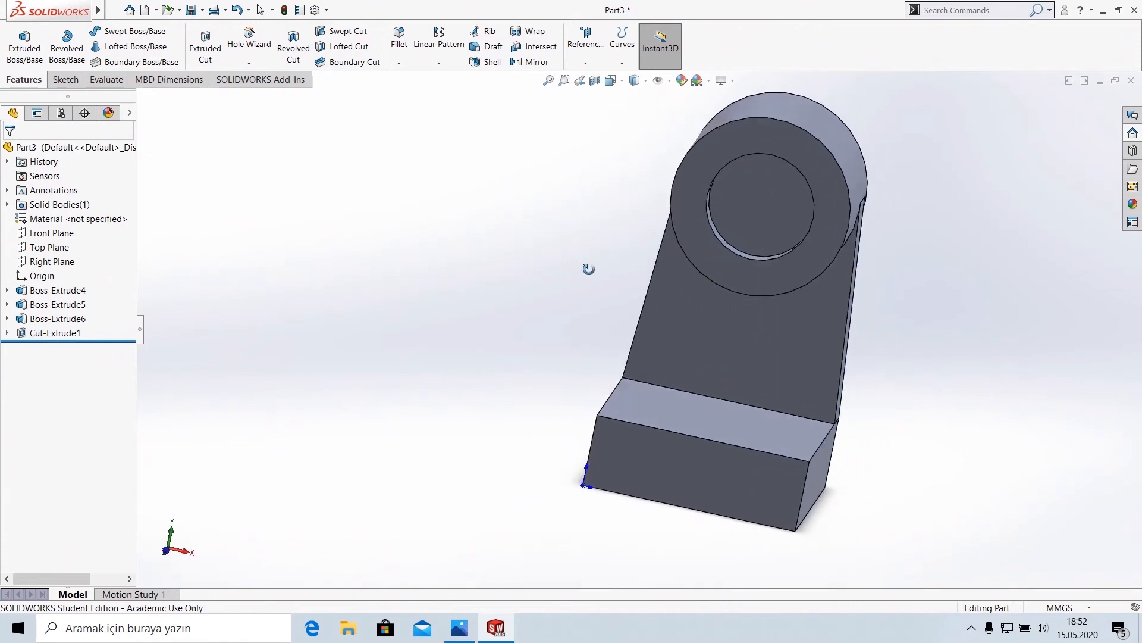
click(737, 205)
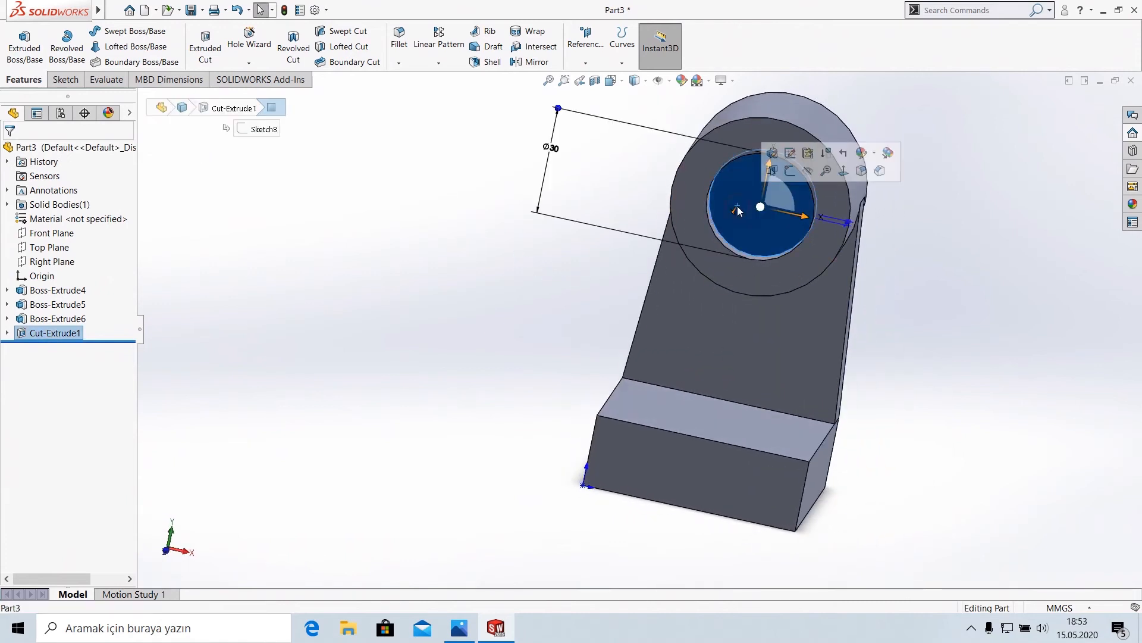
click(360, 320)
right_click(772, 189)
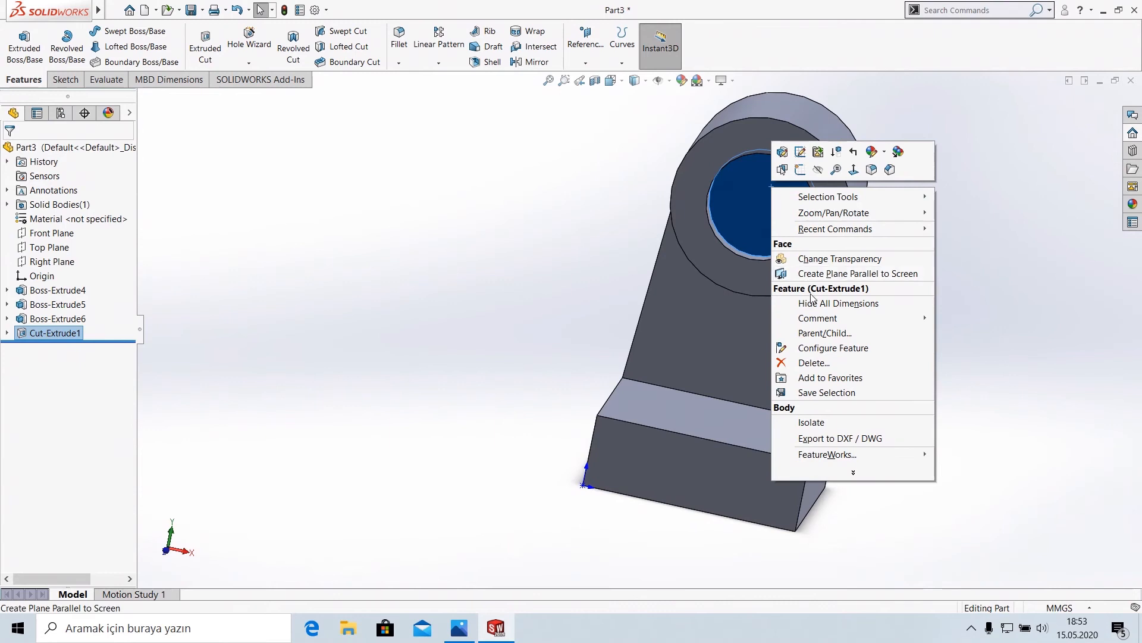
click(853, 169)
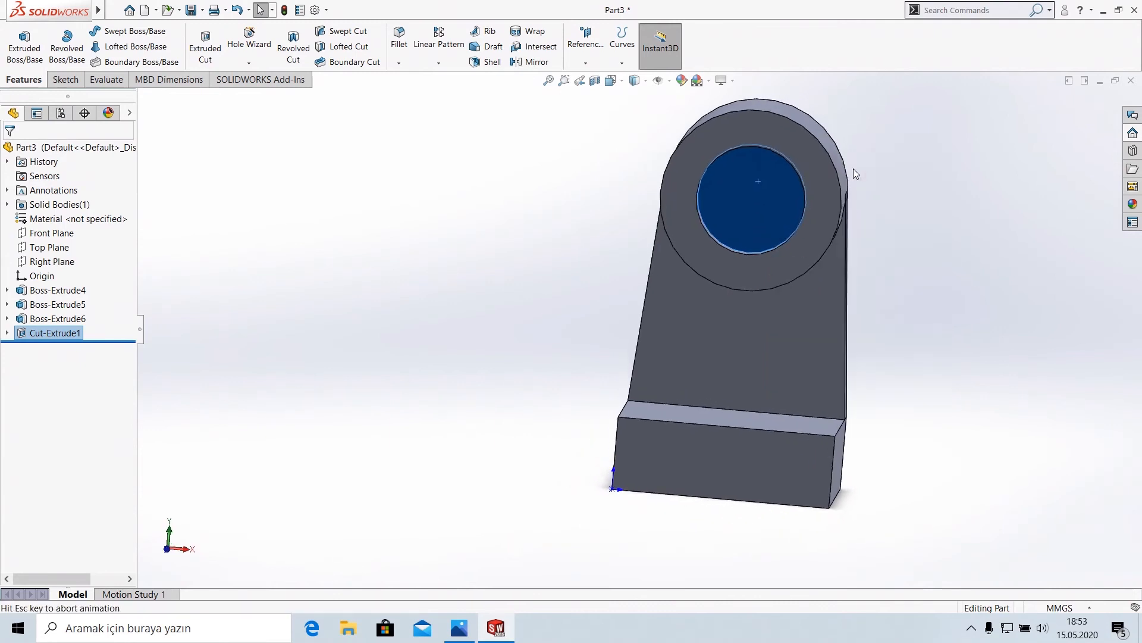
right_click(752, 204)
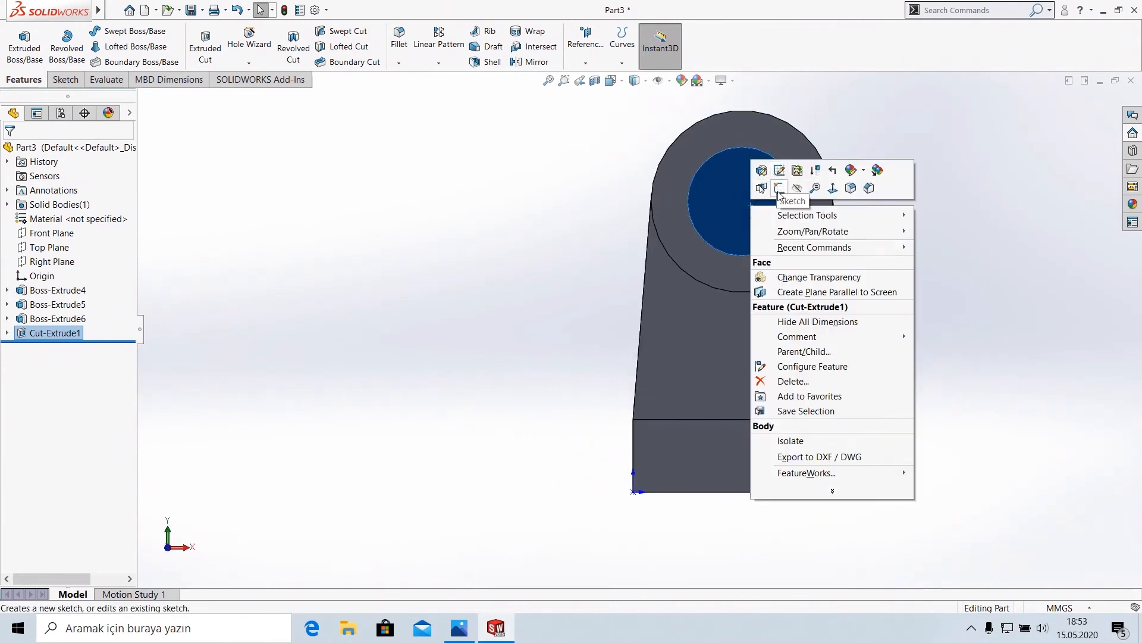
click(780, 171)
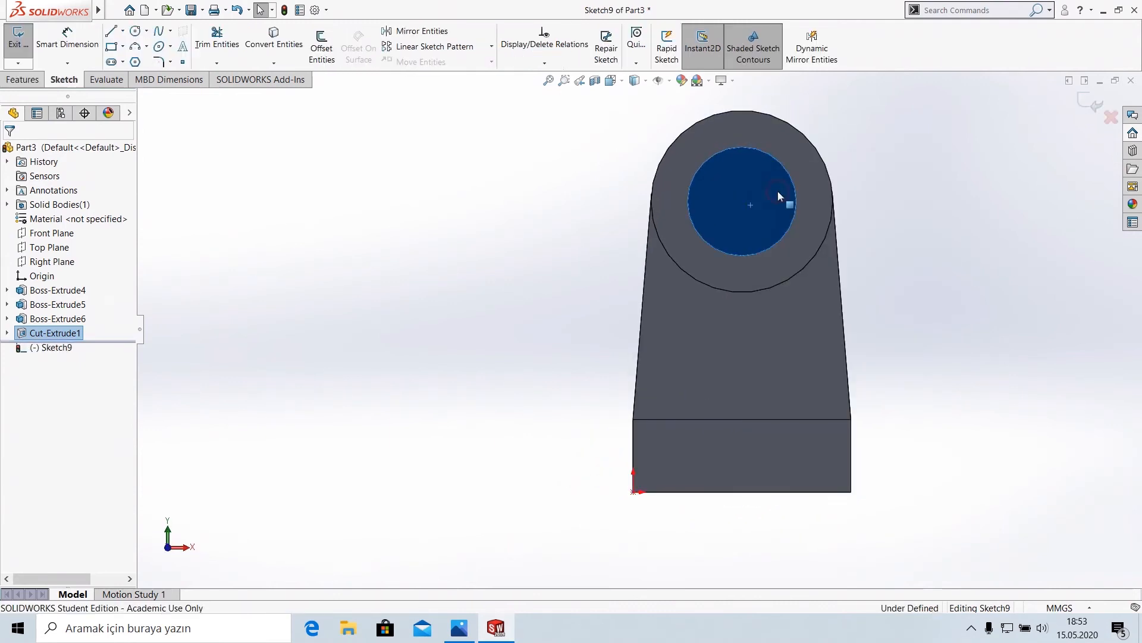
- Sketch a circle at the centre of the counterbore floor and dimension its diameter to 20 mm
click(136, 30)
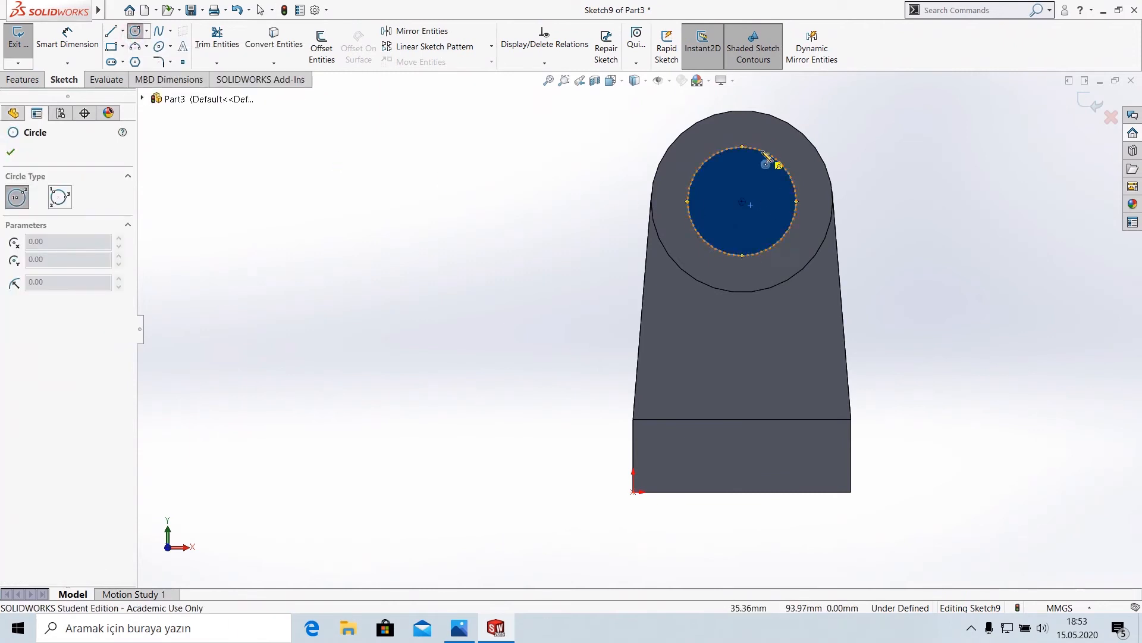
click(742, 201)
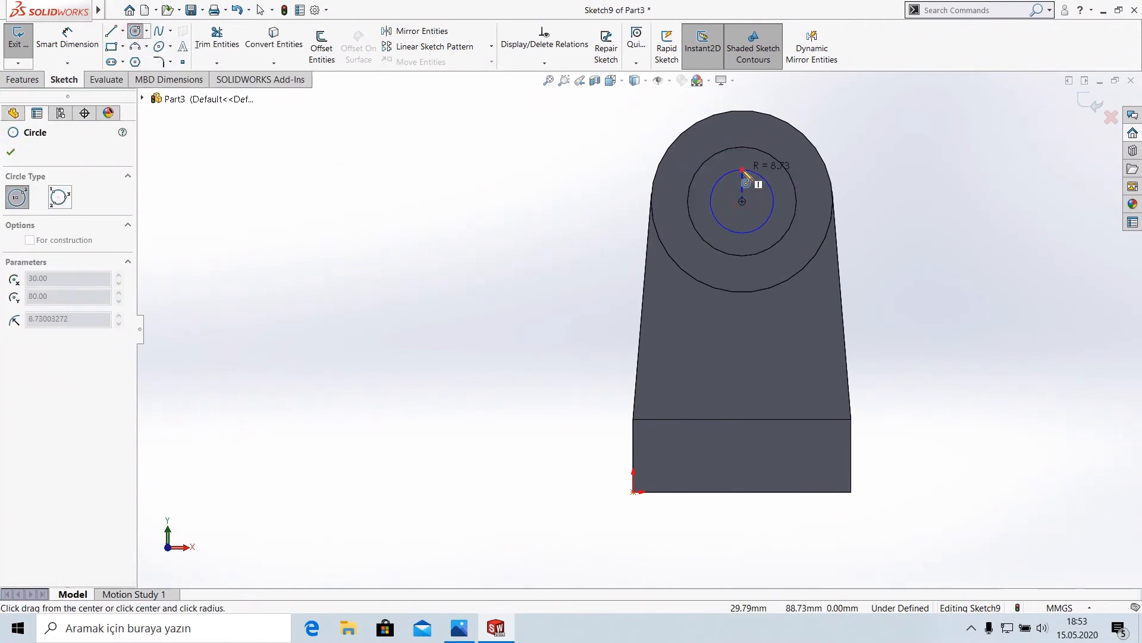
click(746, 170)
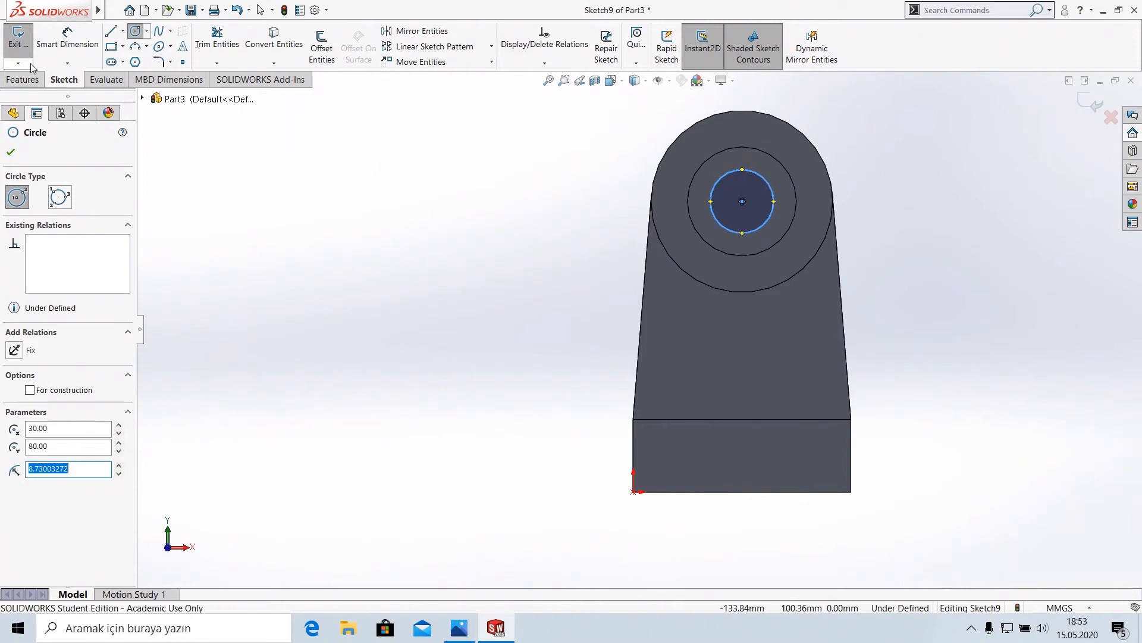
click(67, 39)
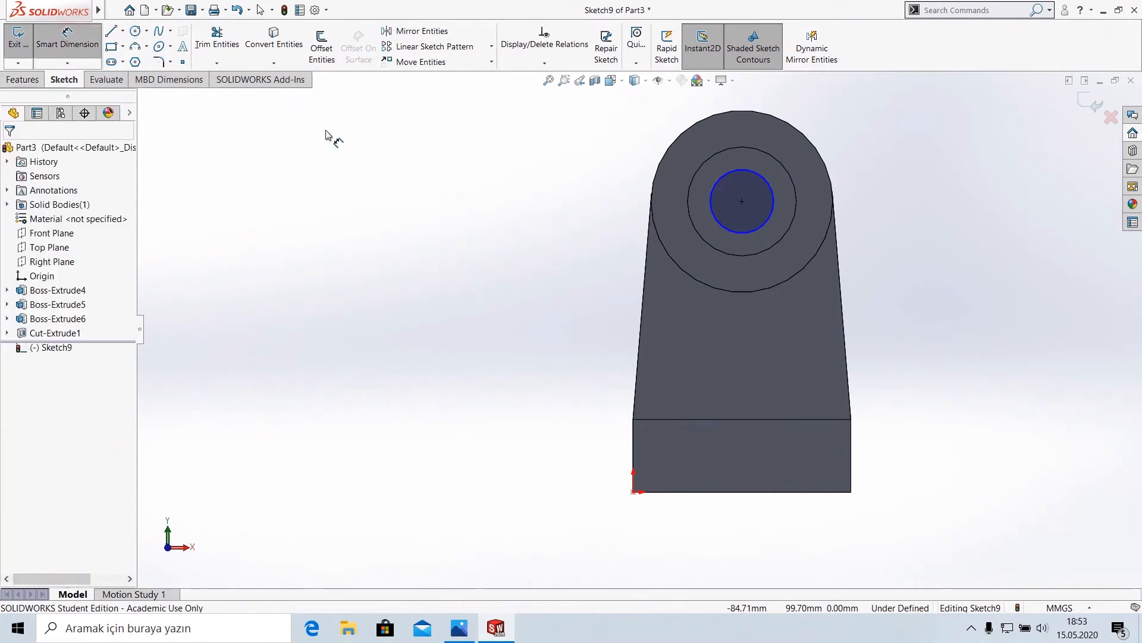
click(773, 190)
click(955, 201)
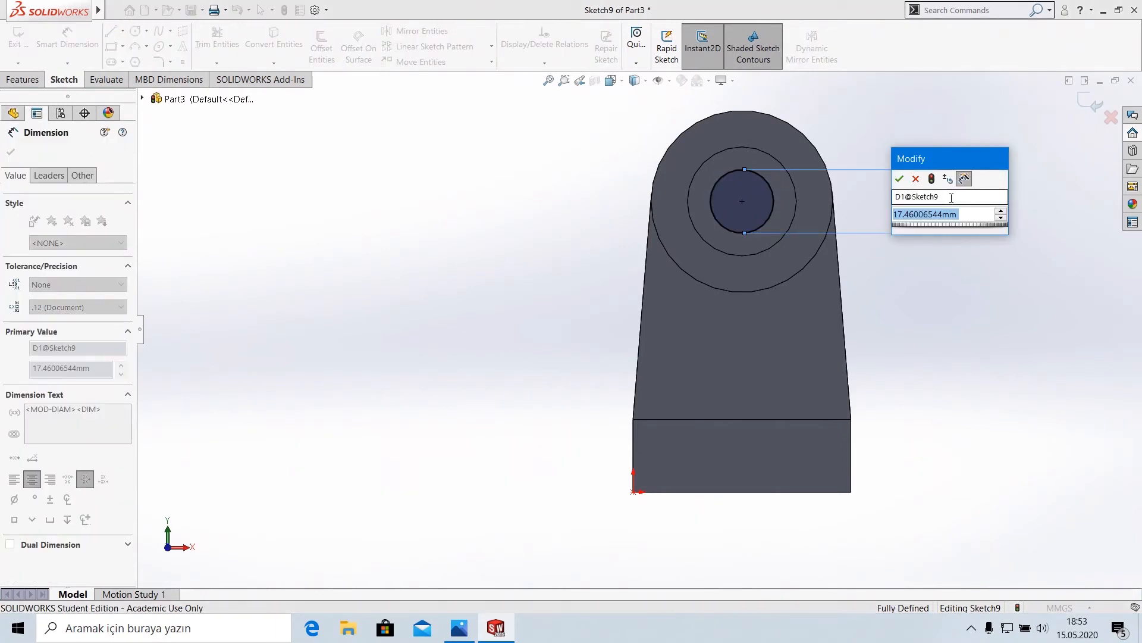
text(20)
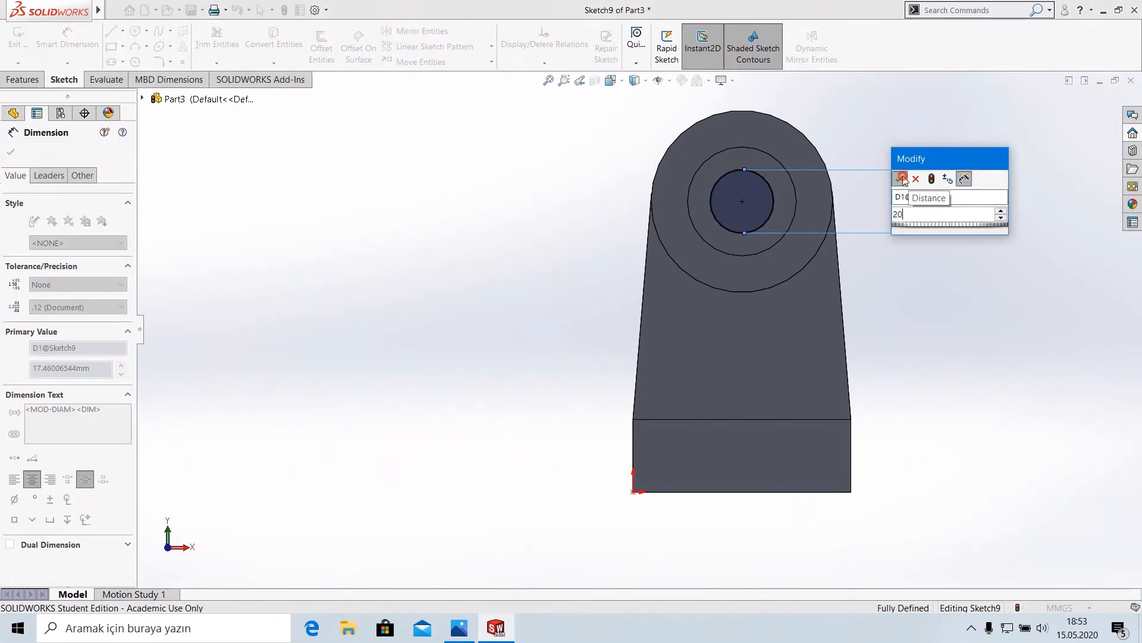
click(900, 179)
- Cut the 20 mm circle through the whole boss with a Through All extruded cut
click(23, 79)
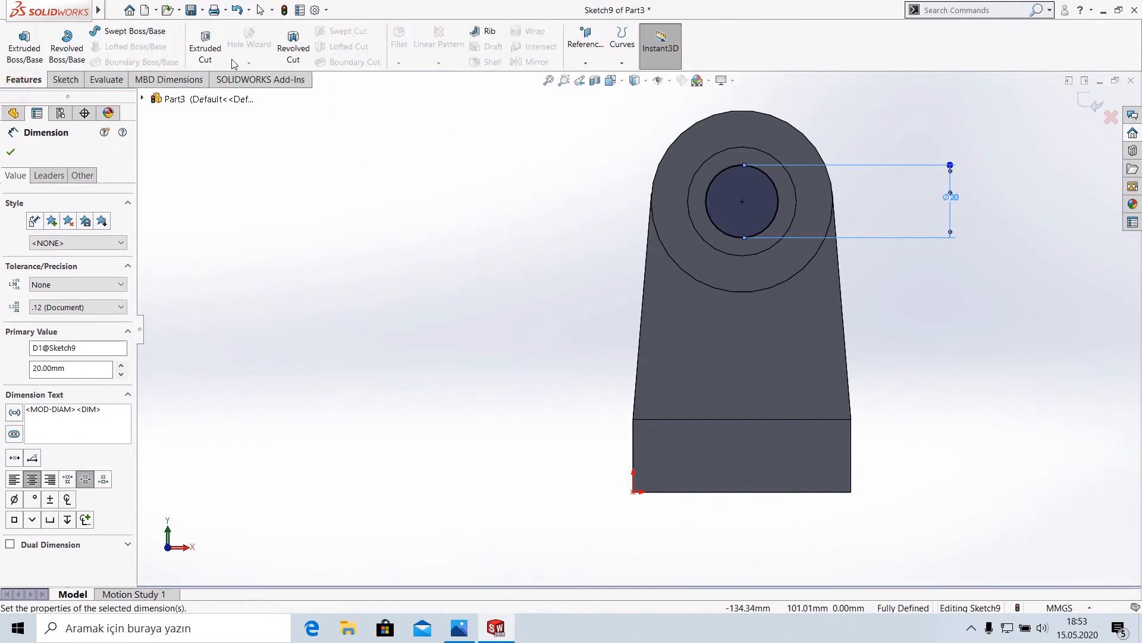
click(208, 45)
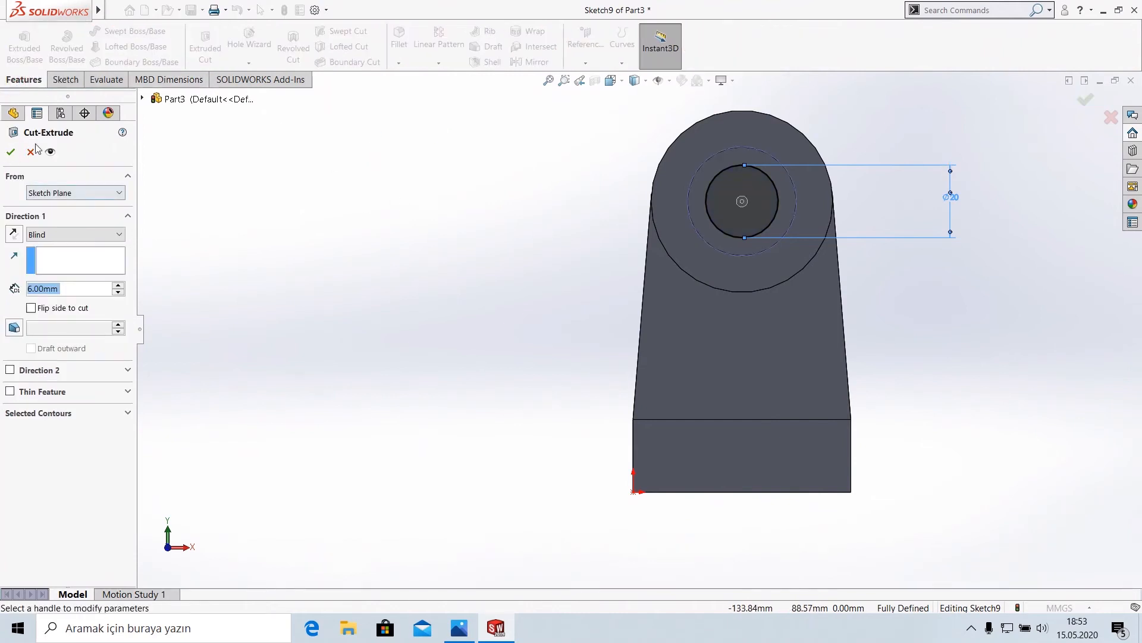
middle_drag(576, 235, 477, 262)
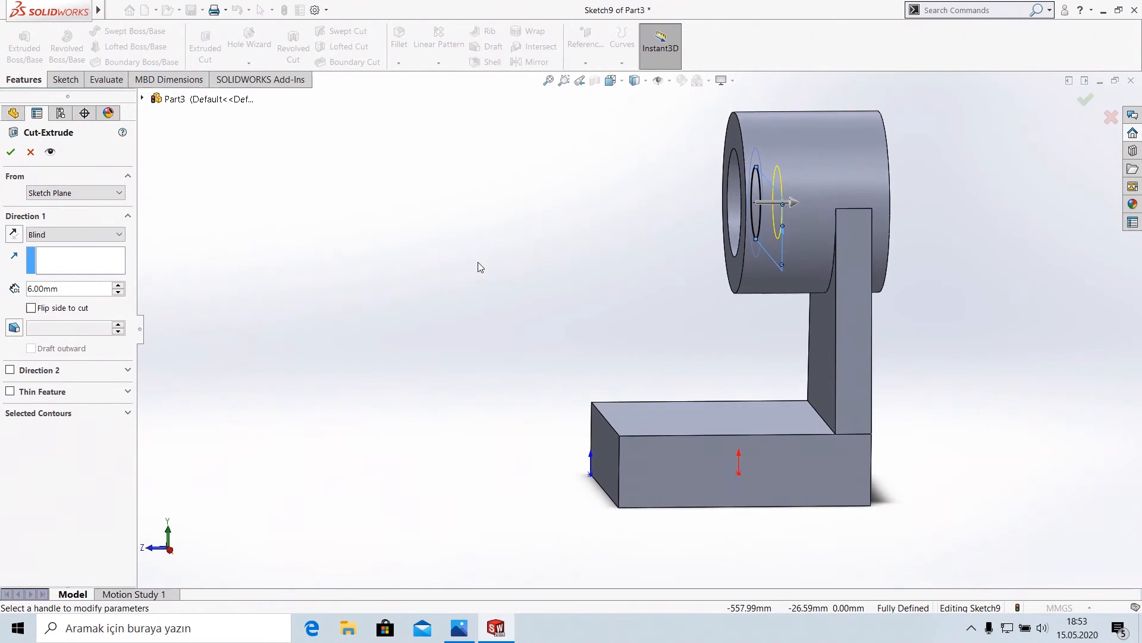
click(66, 237)
click(59, 258)
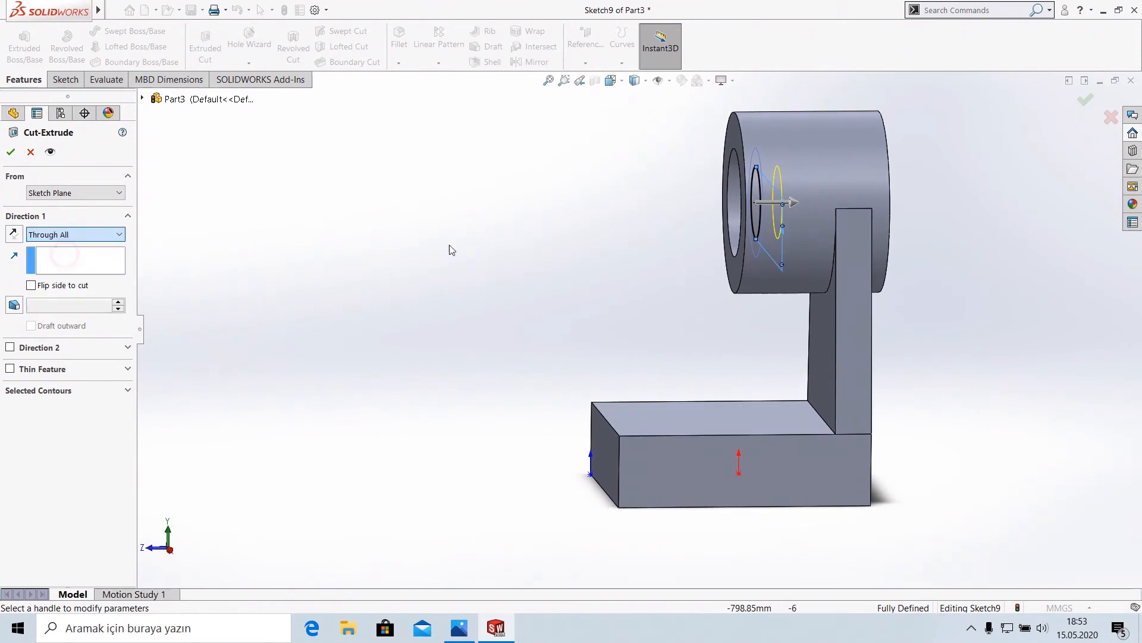
click(10, 153)
middle_drag(413, 178, 584, 237)
click(416, 210)
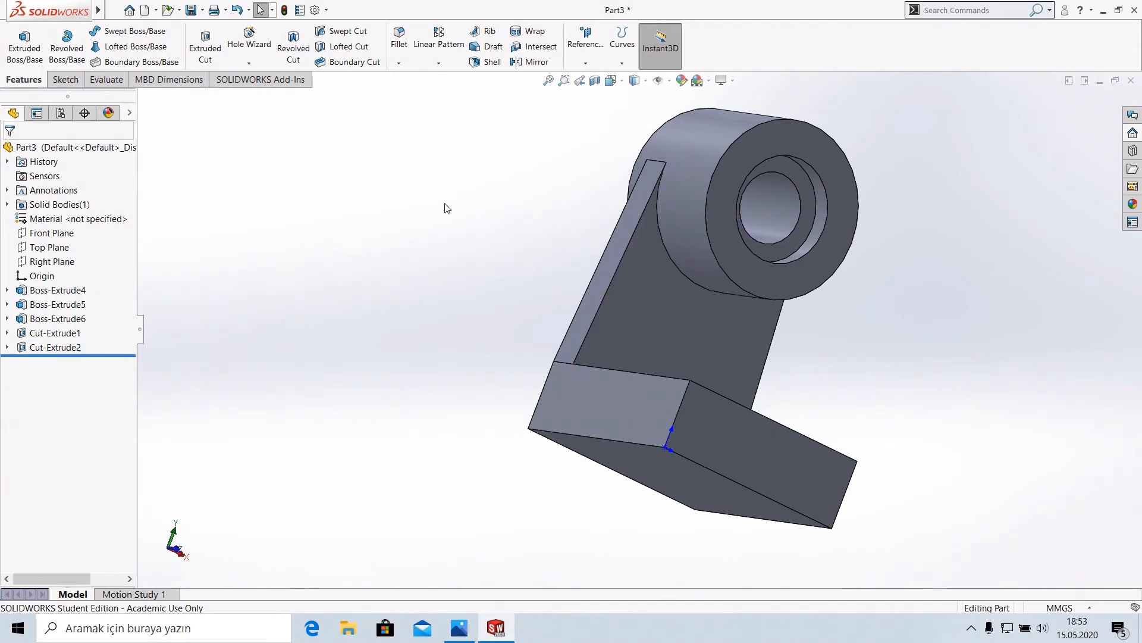
- Check the Fig. 3 drawing in Photos, and create a reference plane midway between the base block's two opposite long side faces
middle_drag(448, 208, 395, 218)
click(460, 627)
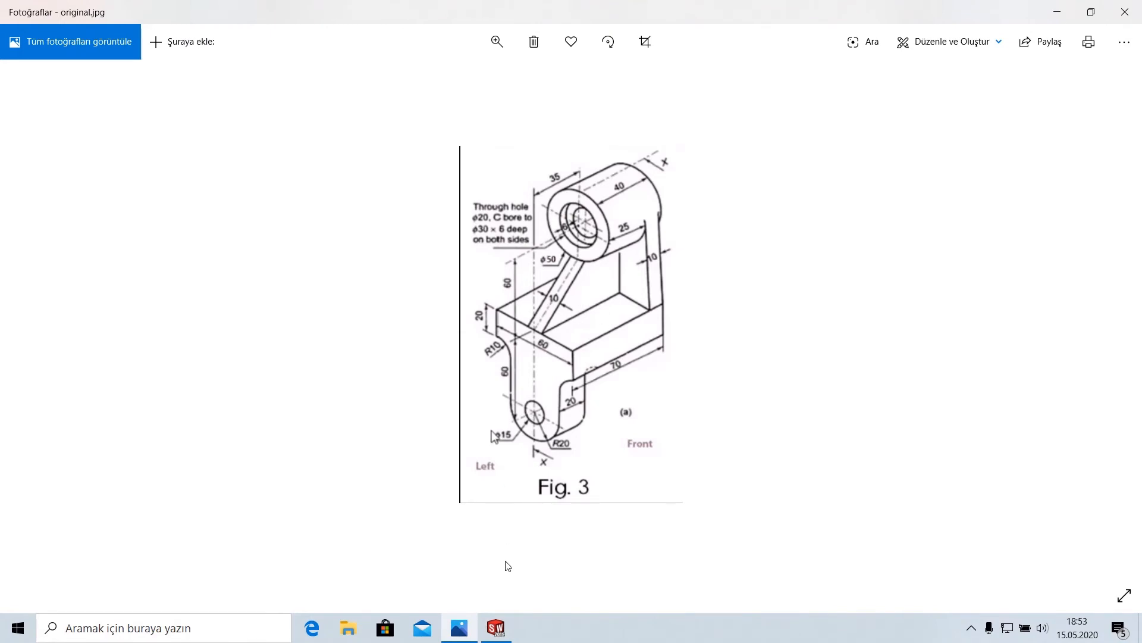
click(487, 632)
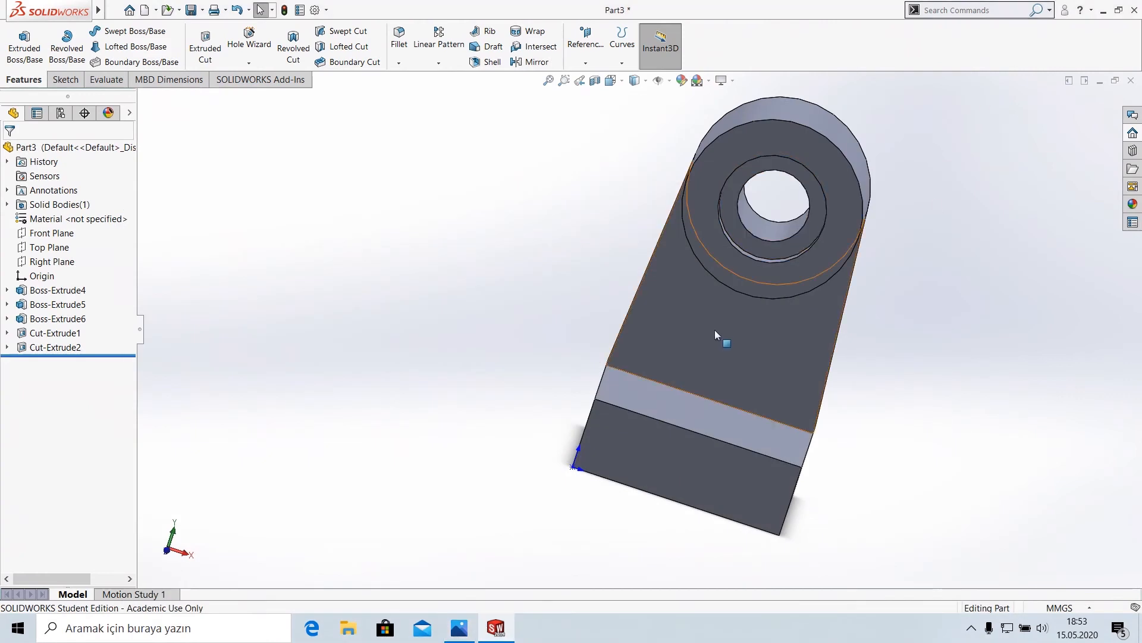
middle_drag(517, 374, 465, 372)
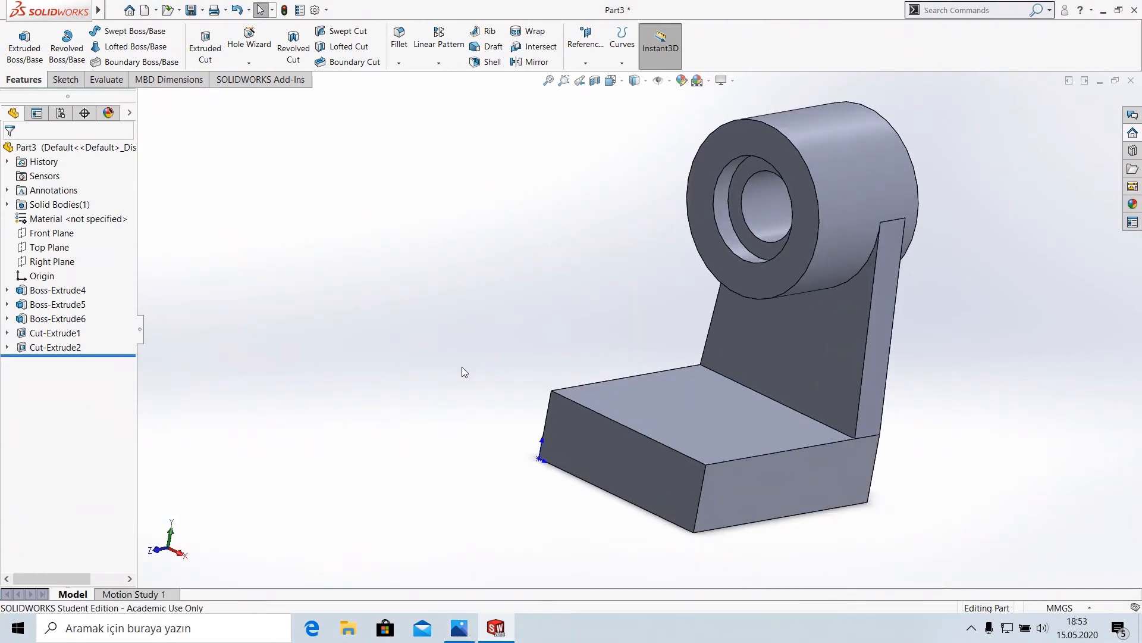
click(590, 63)
click(595, 79)
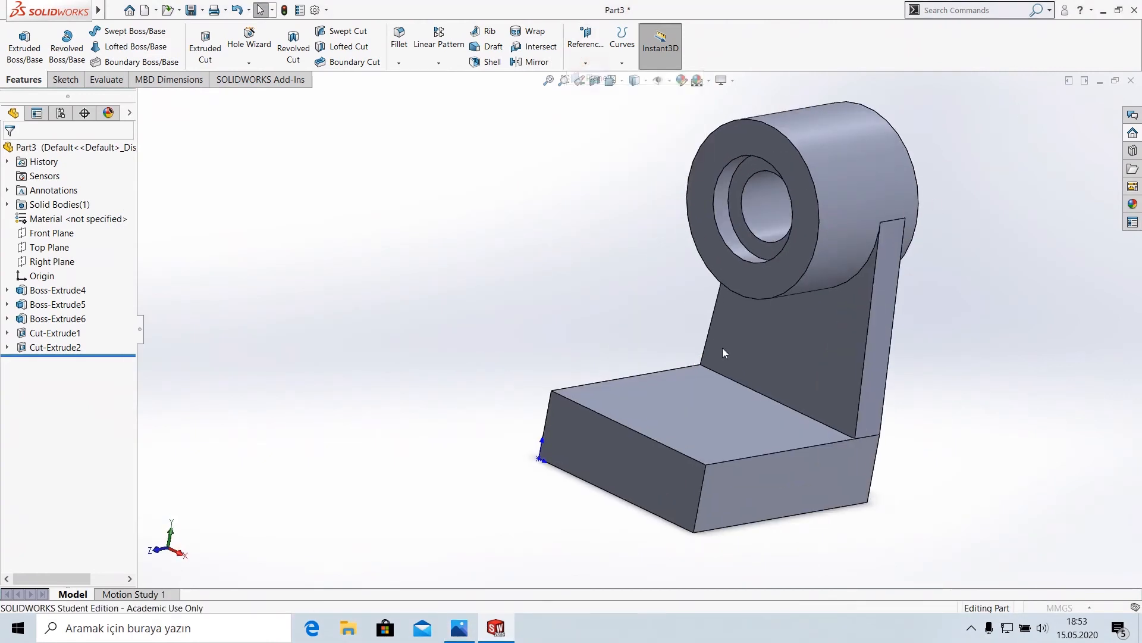
click(759, 491)
middle_drag(497, 378, 637, 431)
click(570, 399)
middle_drag(570, 399, 487, 384)
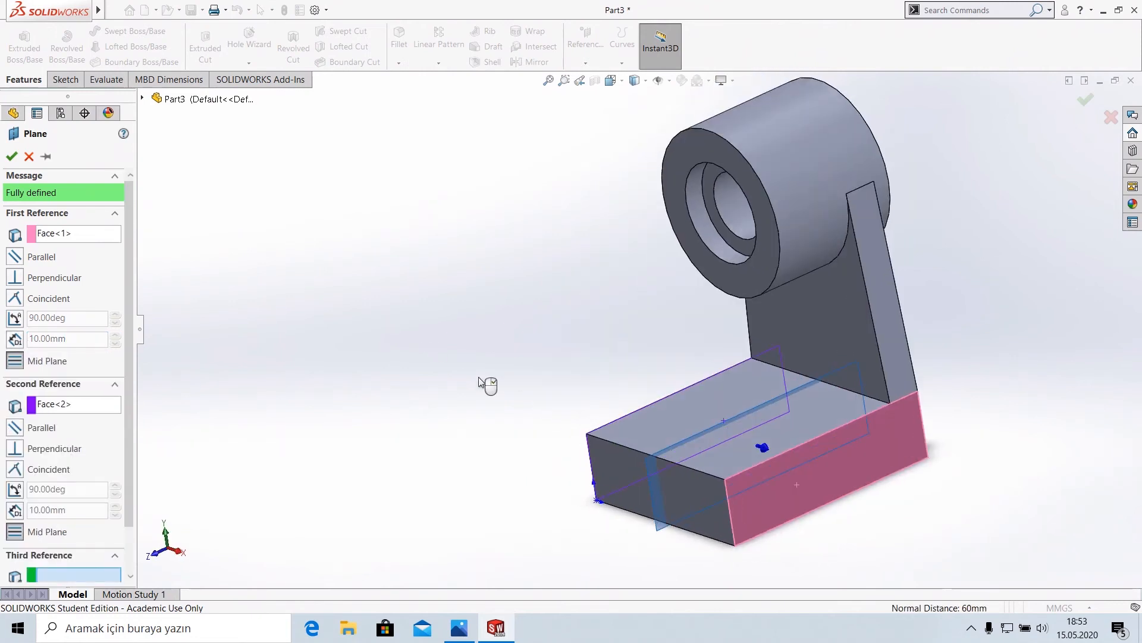
click(12, 156)
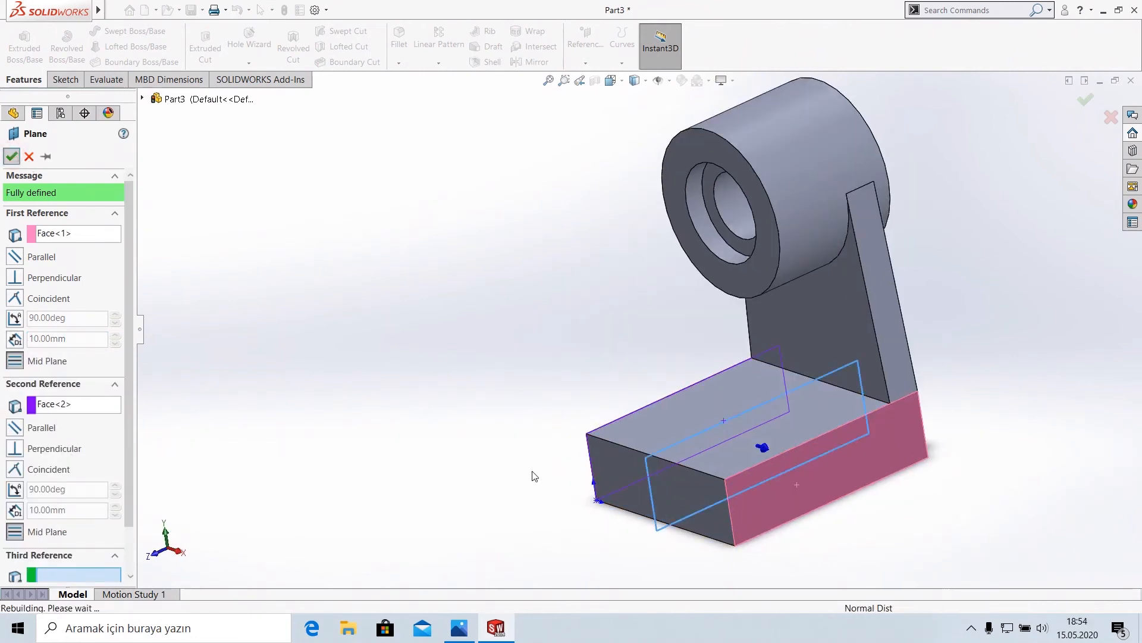
- Enlarge the mid plane beyond the model, and start a sketch on it viewed normal to it
drag(644, 457, 400, 285)
right_click(400, 285)
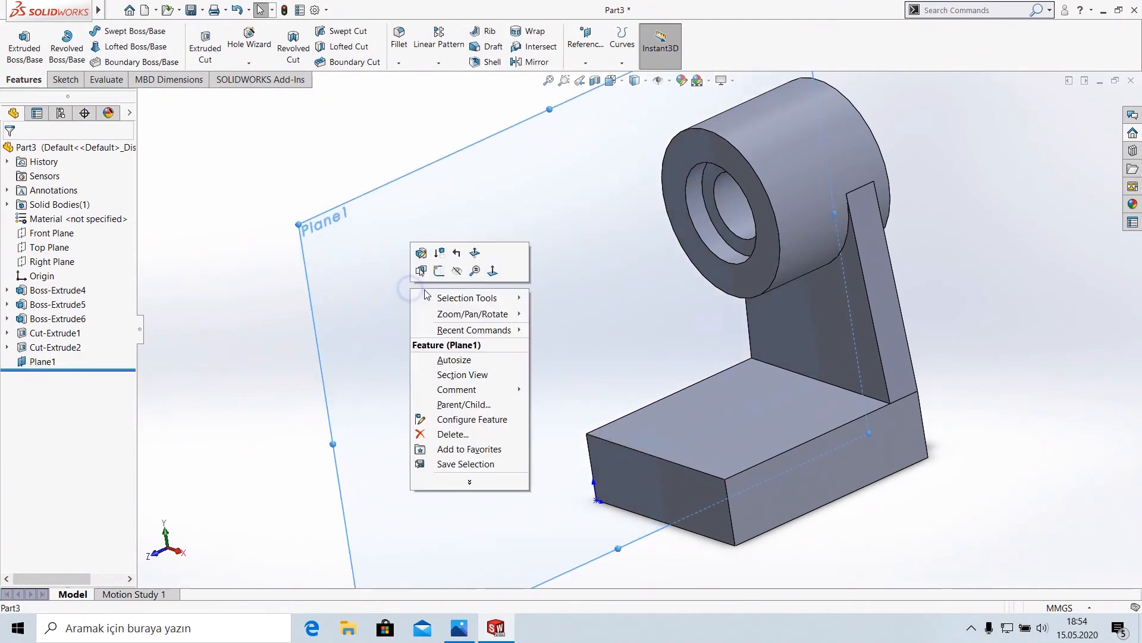
click(497, 269)
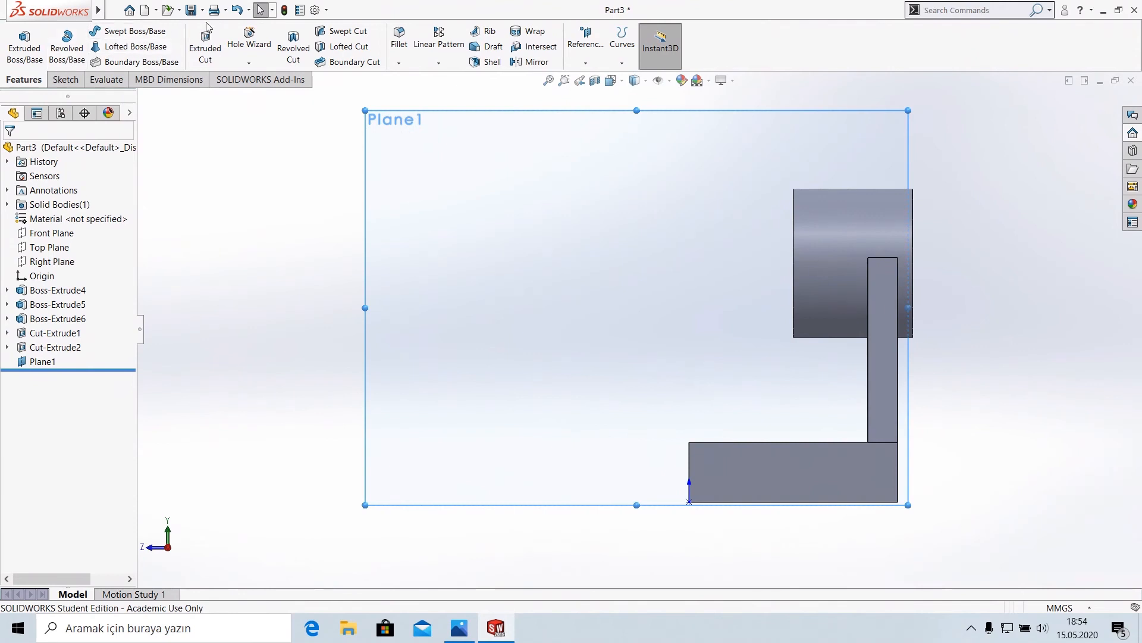
click(65, 79)
right_click(495, 238)
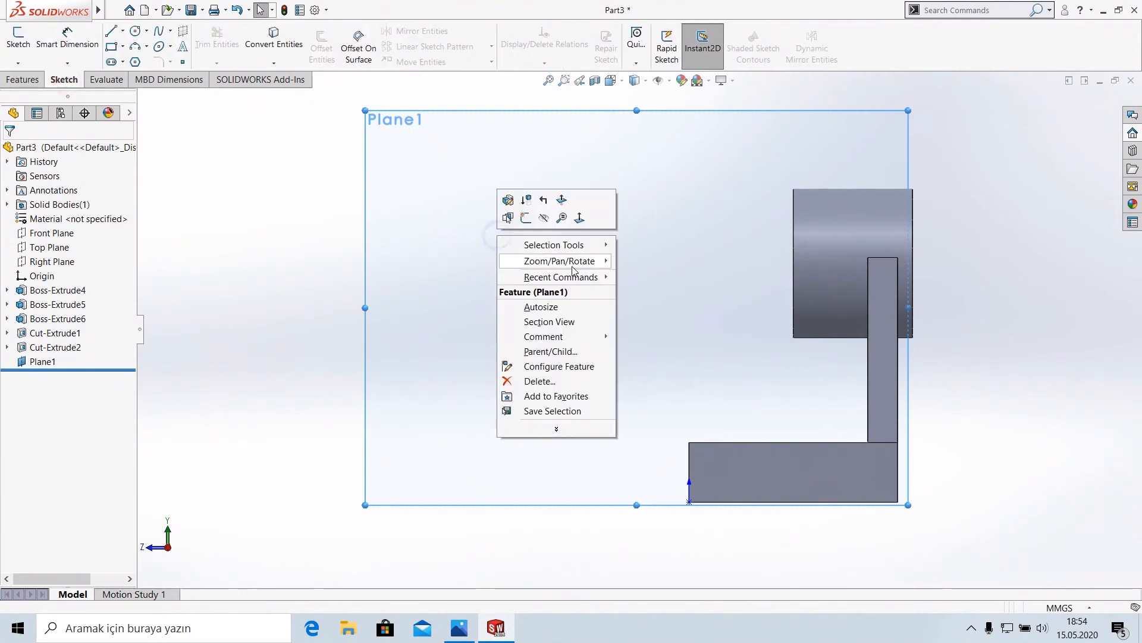
click(525, 218)
- Check the drawing in Photos, and sketch a slanted line from the base block's upper front corner to the boss's lower front corner
key(l)
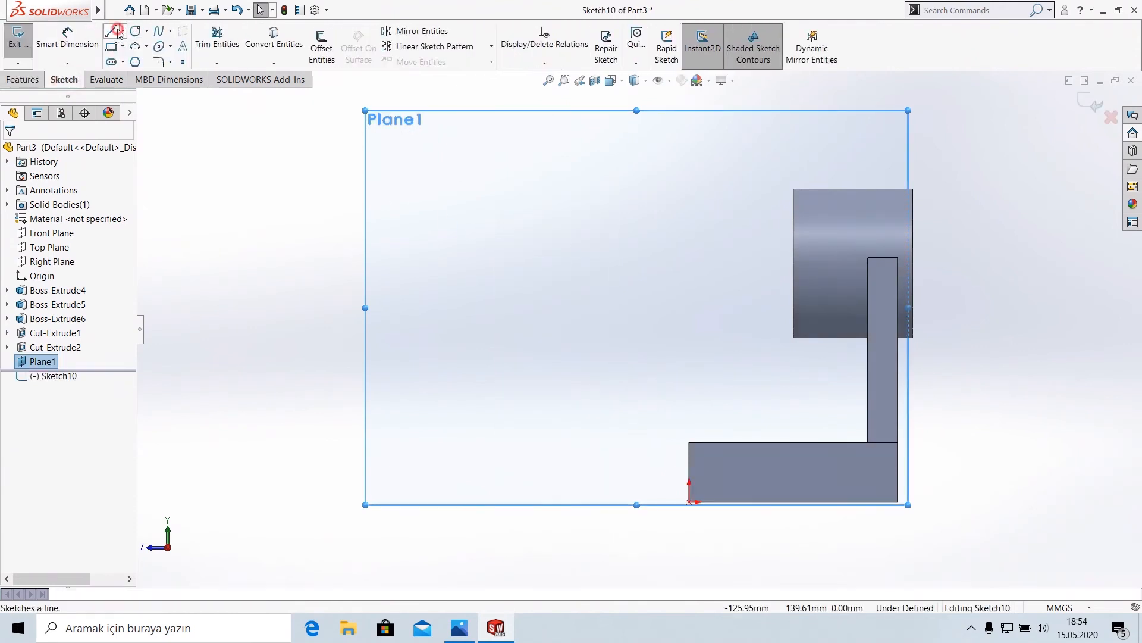
click(690, 443)
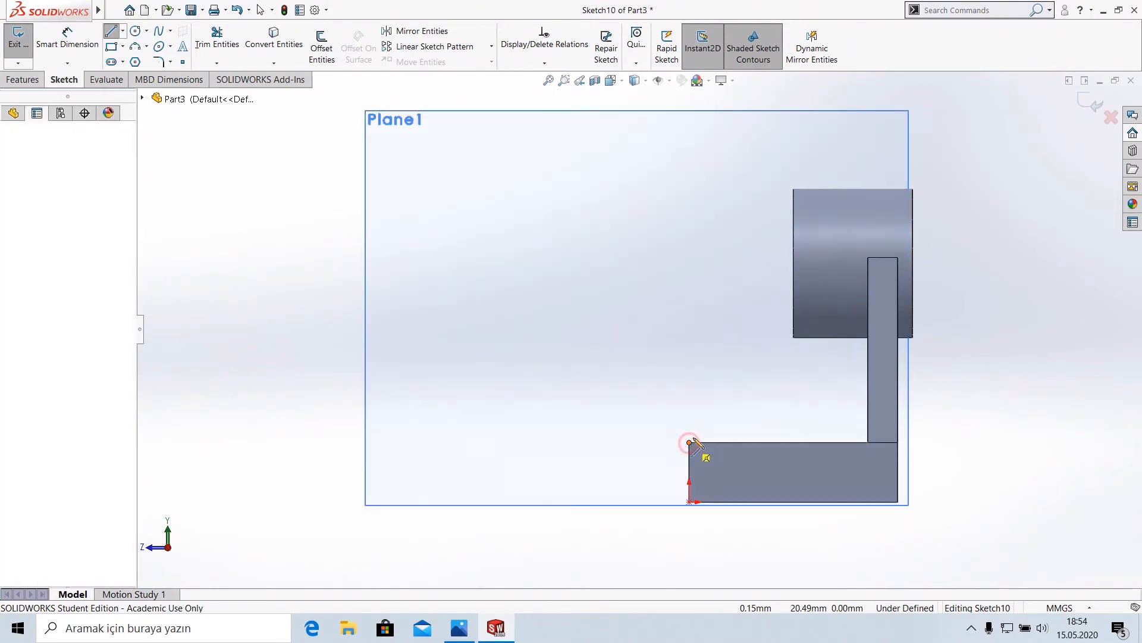
click(459, 628)
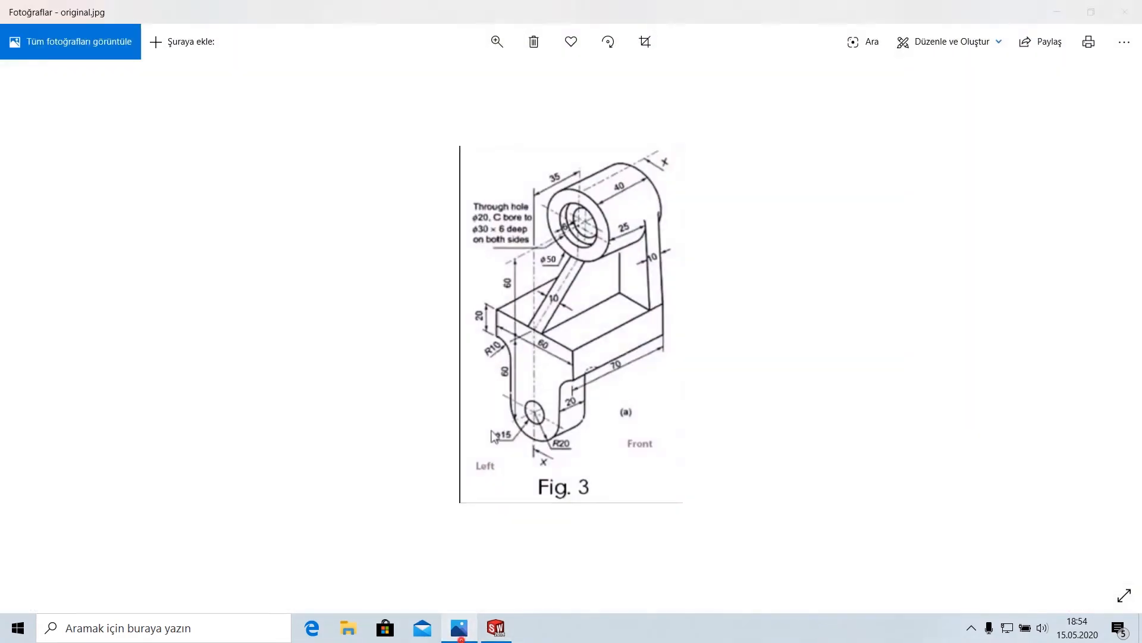
click(495, 628)
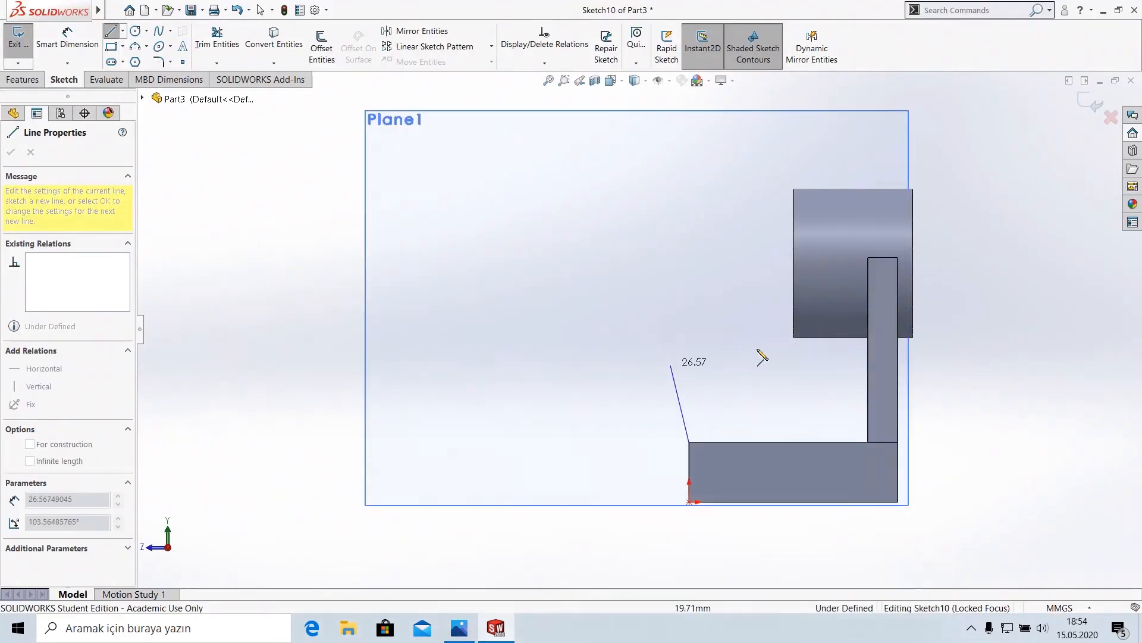
click(793, 338)
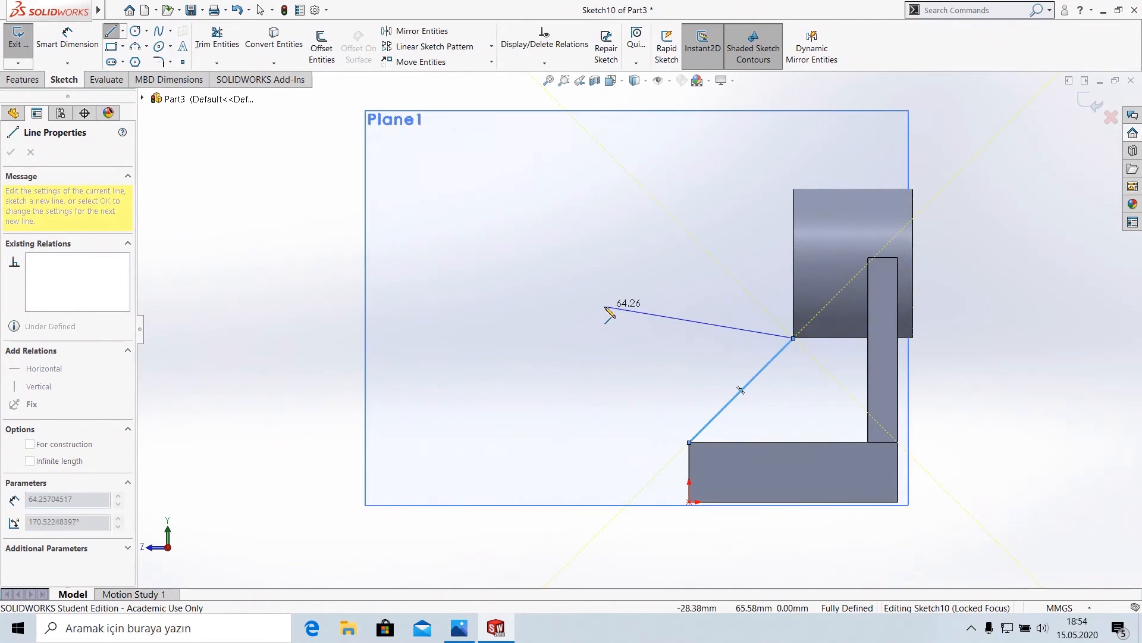
right_click(494, 174)
click(526, 183)
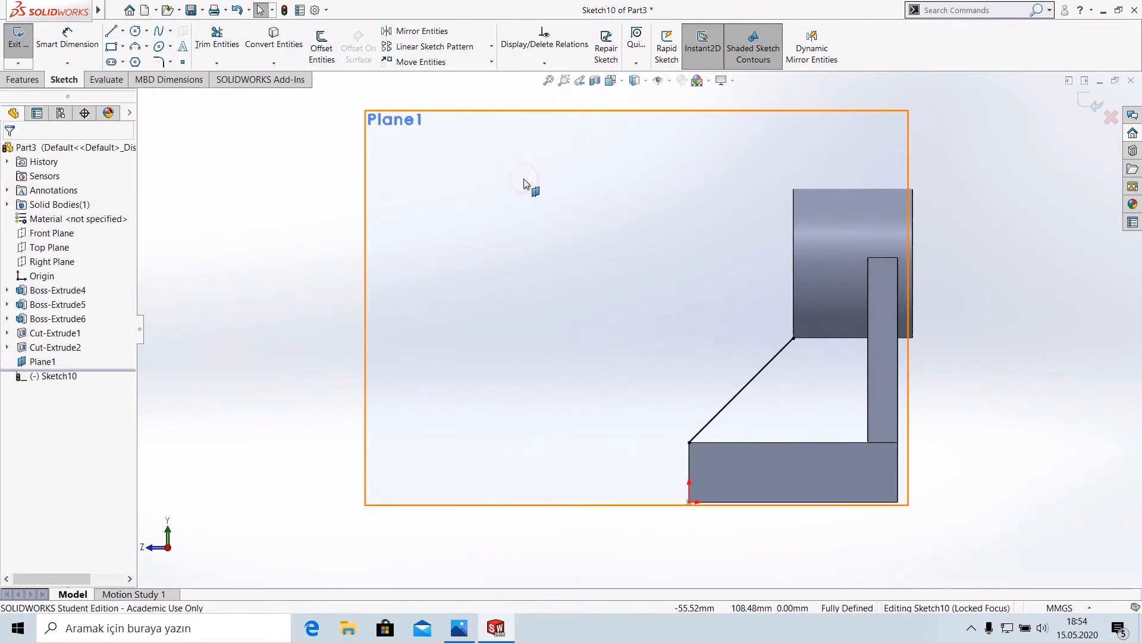
- Create a 10 mm thick rib from the slanted line, thickened on both sides and parallel to the sketch, checking the thickness against the drawing
click(24, 79)
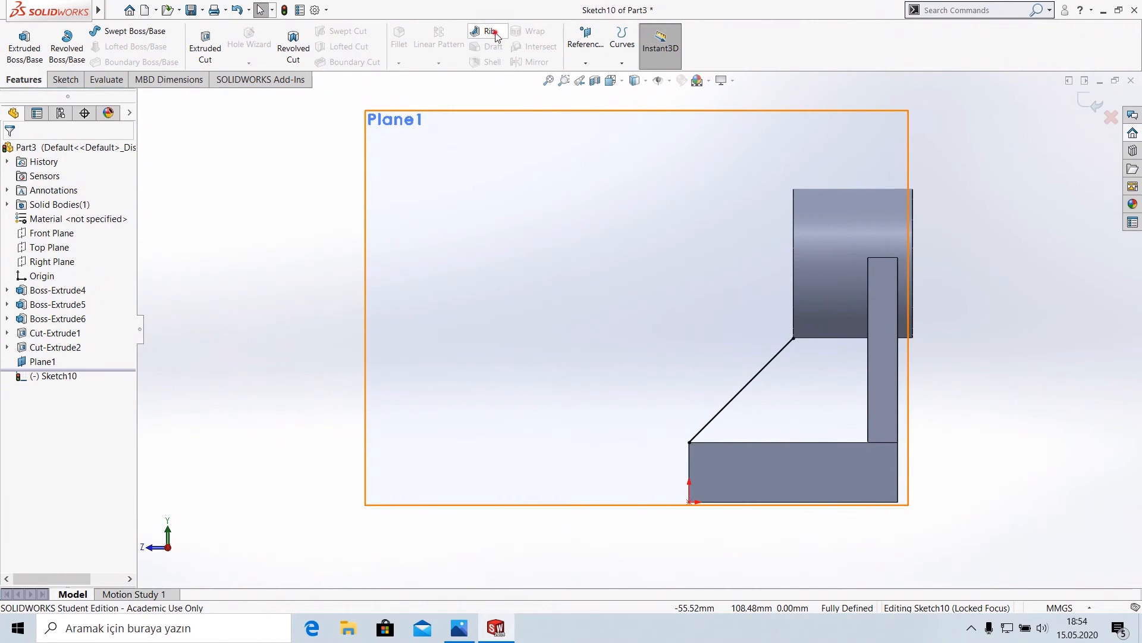
click(495, 36)
middle_drag(630, 264, 686, 331)
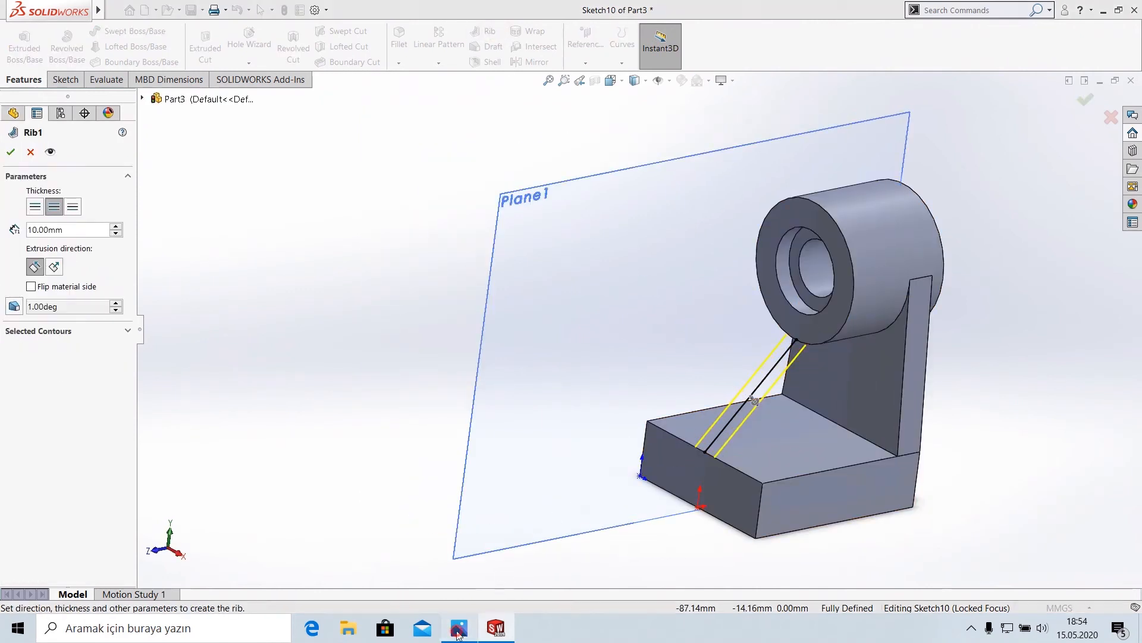
click(458, 629)
click(458, 629)
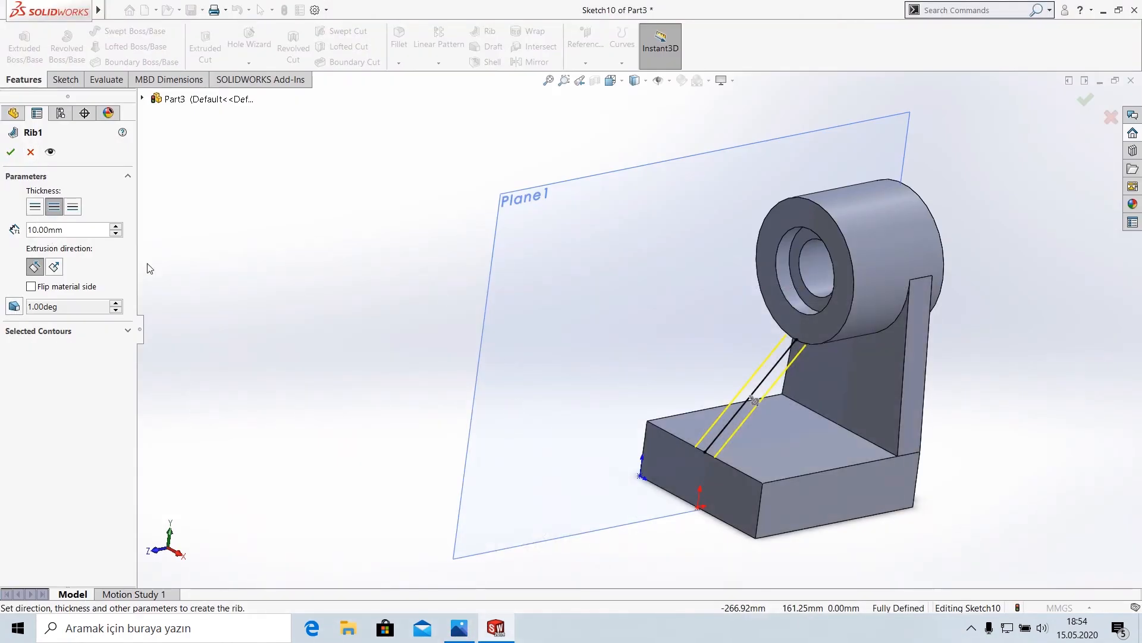
middle_drag(612, 327, 561, 266)
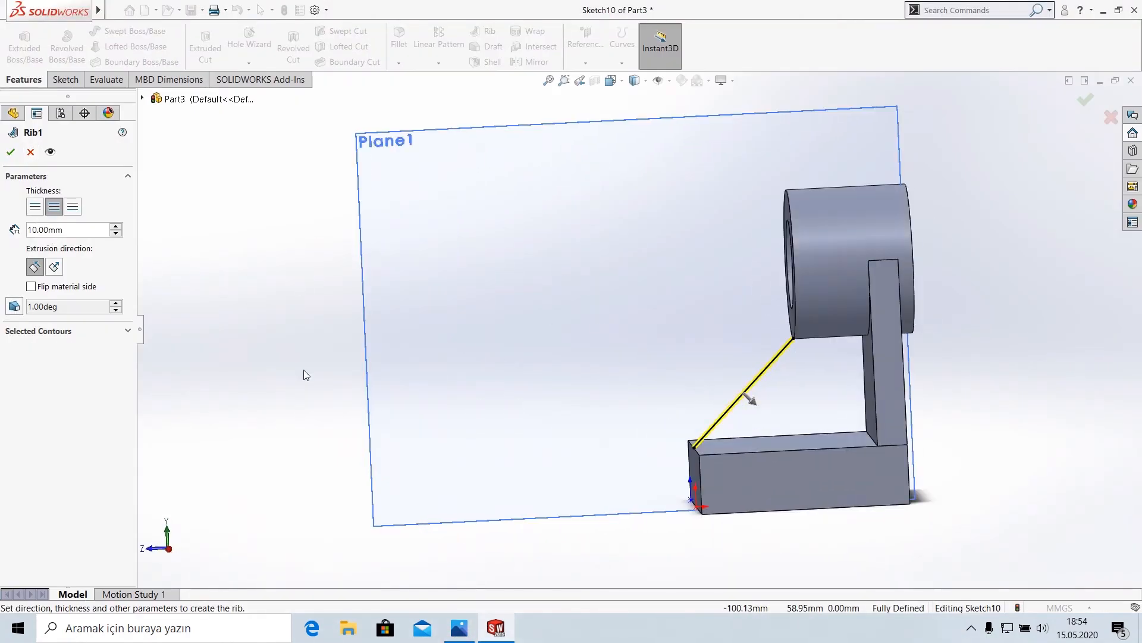
click(10, 151)
- Hide the mid plane, and consult the Fig. 3 reference drawing in Photos for the remaining features
middle_drag(564, 267, 572, 290)
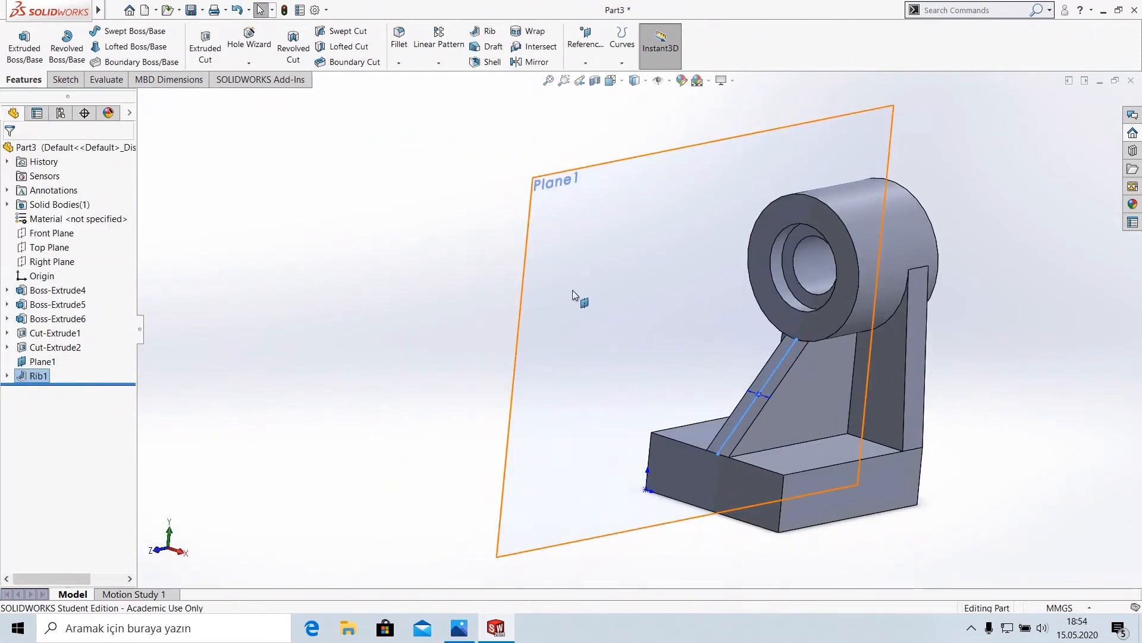
right_click(592, 255)
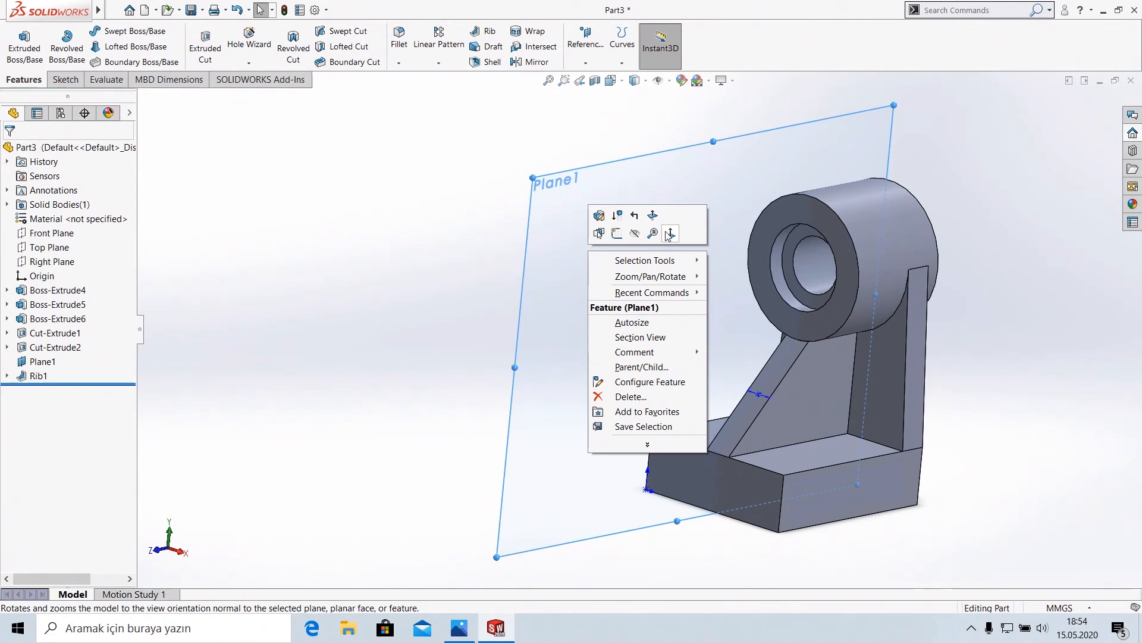
click(639, 232)
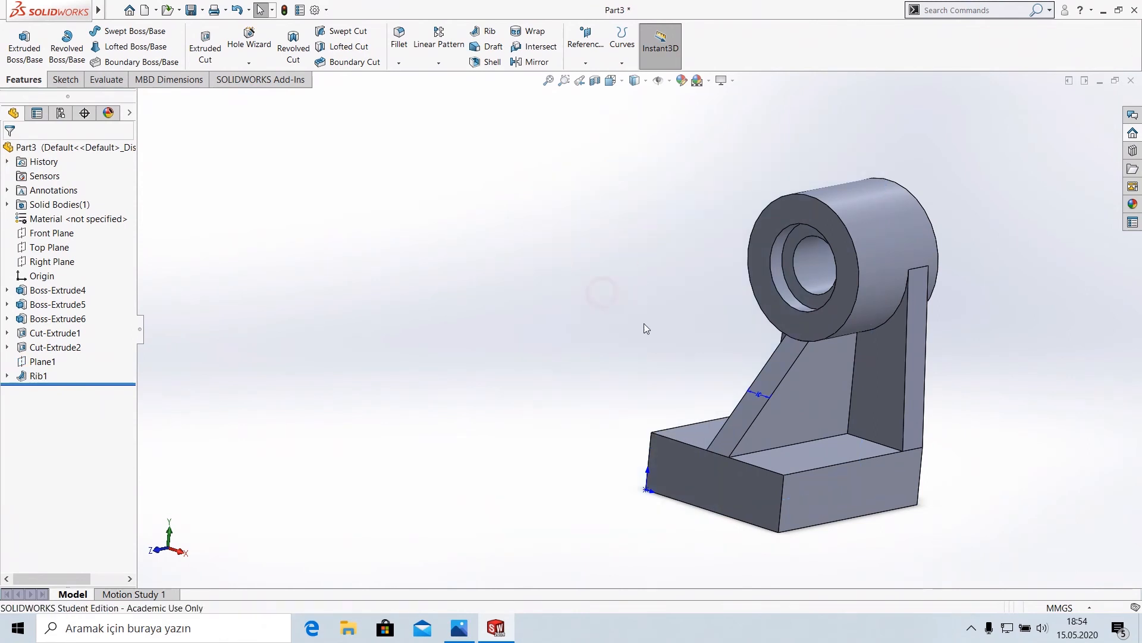
middle_drag(644, 323, 616, 152)
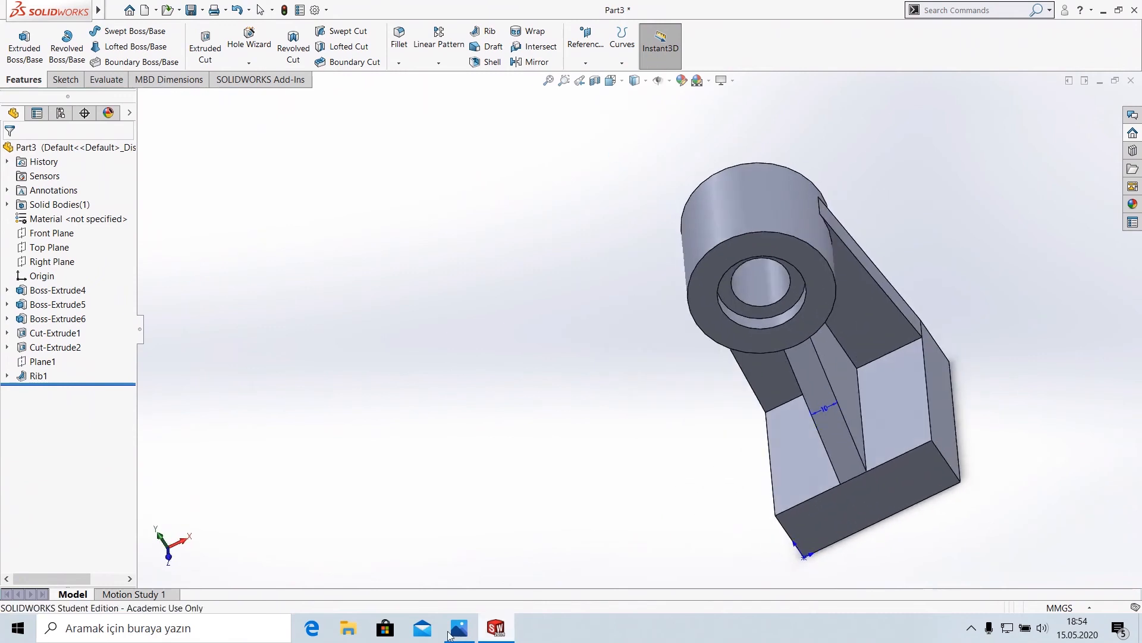
click(451, 632)
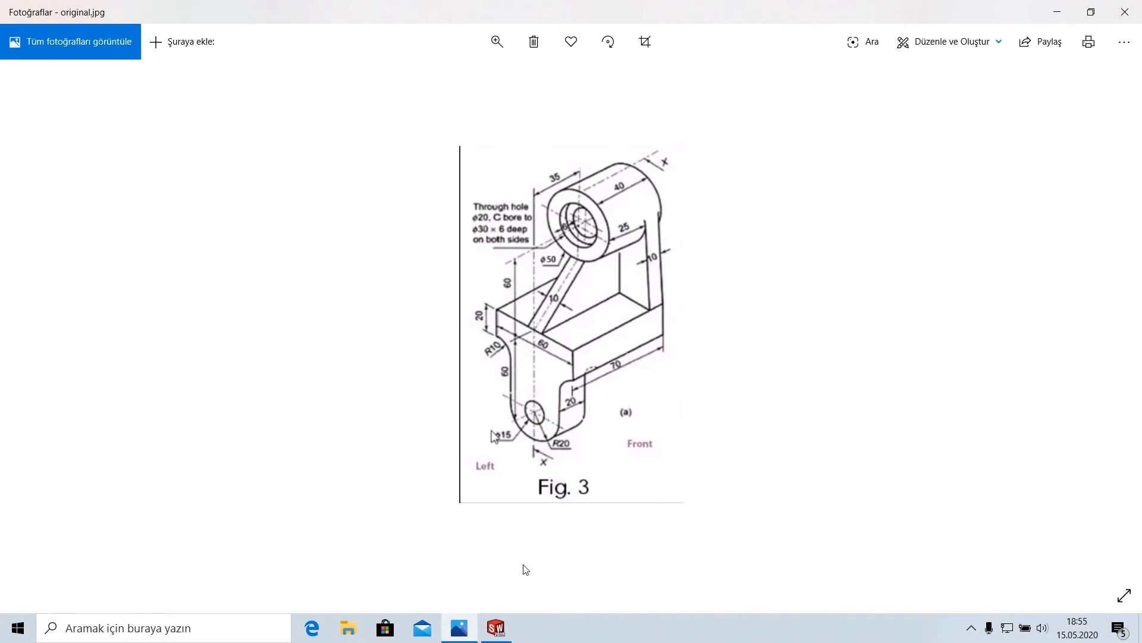
- Switch back to SOLIDWORKS, view the base block's front face normal to the screen, and start a sketch on it
click(497, 627)
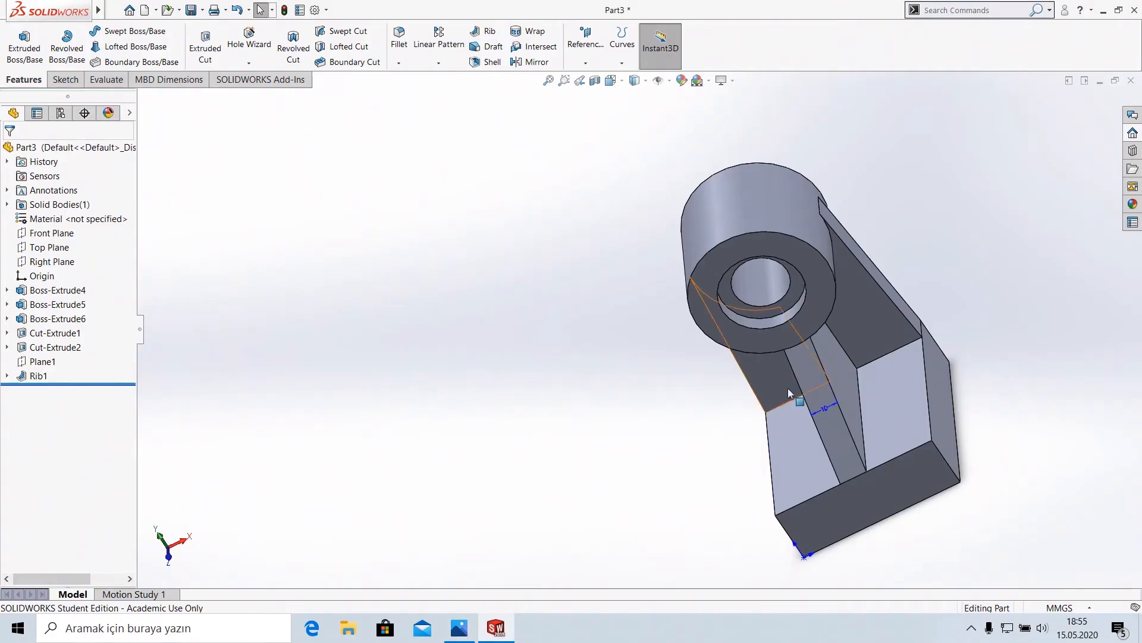
right_click(860, 500)
click(943, 335)
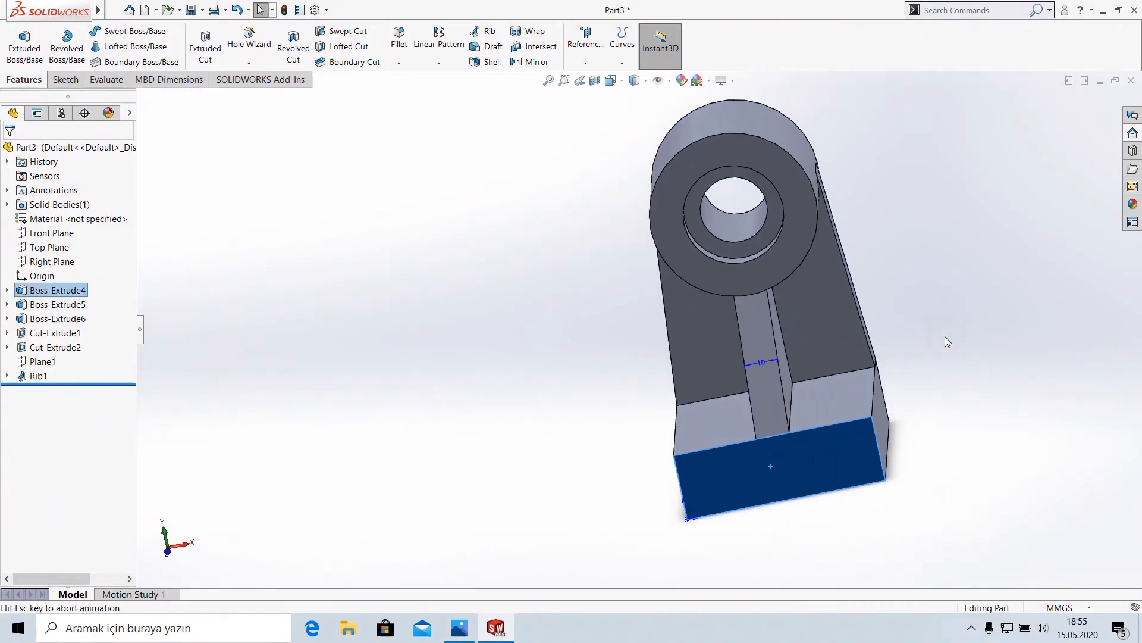
right_click(664, 454)
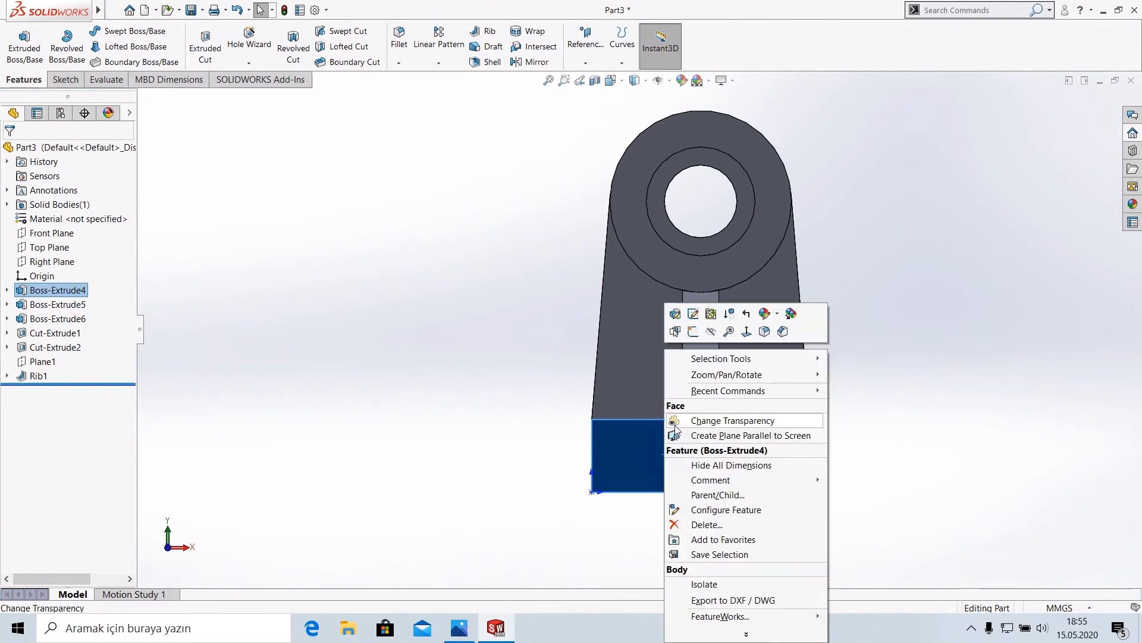
click(696, 337)
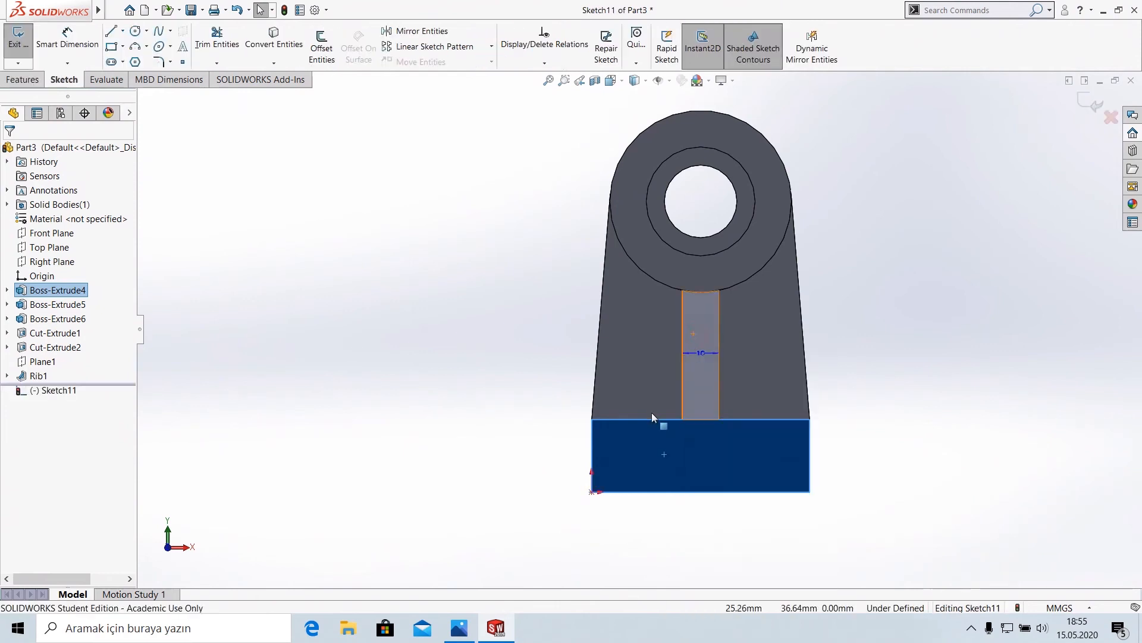
click(446, 306)
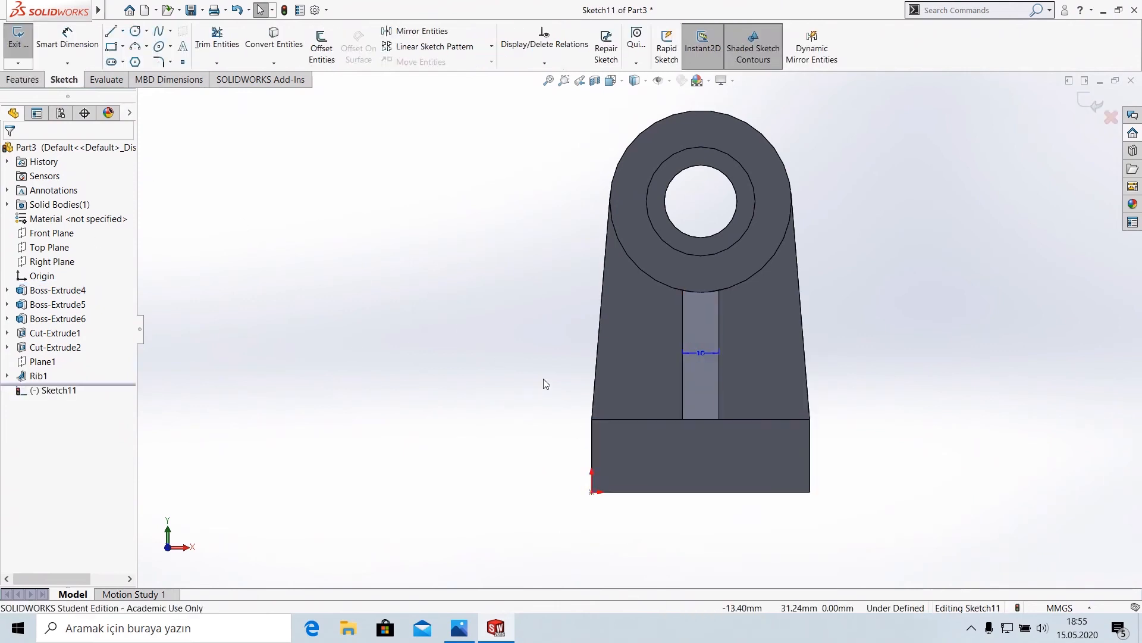
- Sketch a corner rectangle about 31 mm wide and 48 mm high, hanging down from the base block's lower edge
ctrl+middle_drag(543, 383, 511, 256)
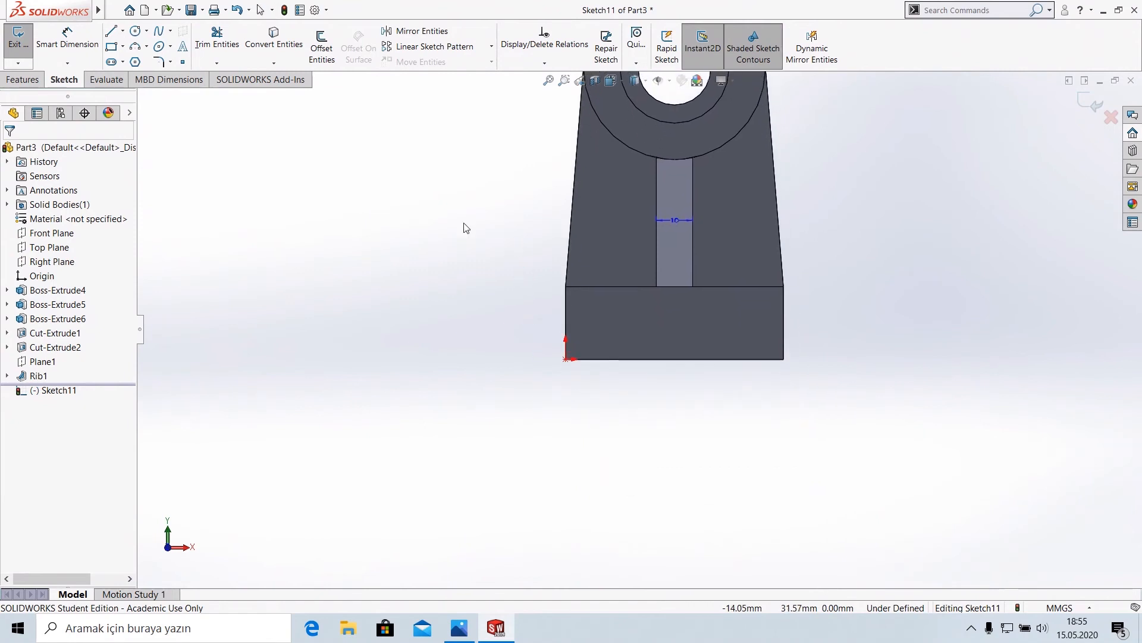
click(111, 45)
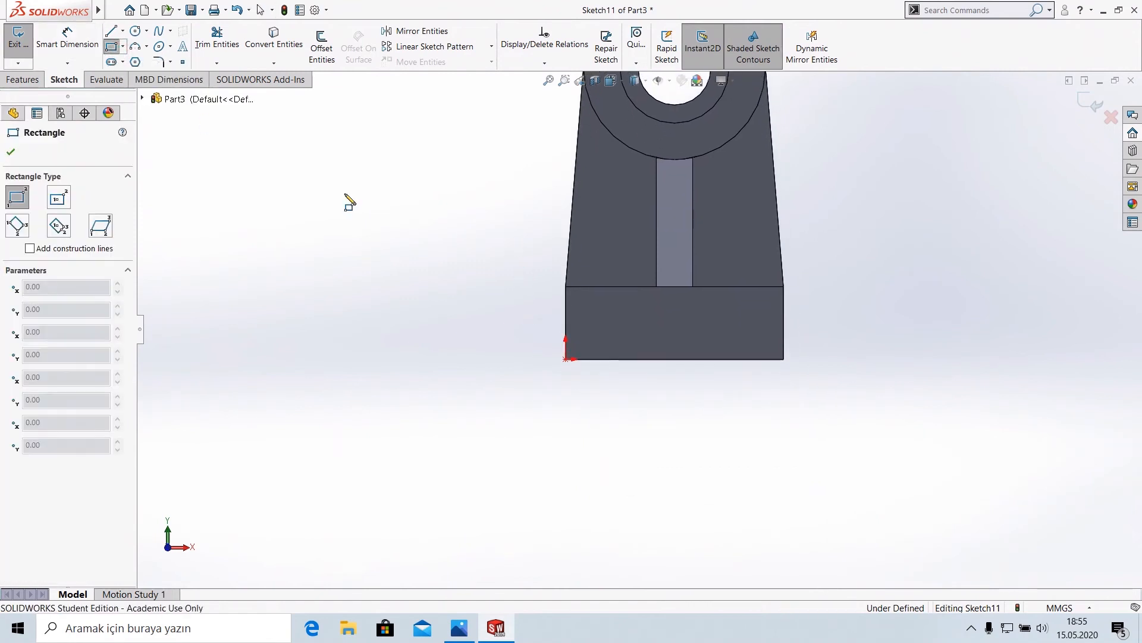
click(620, 359)
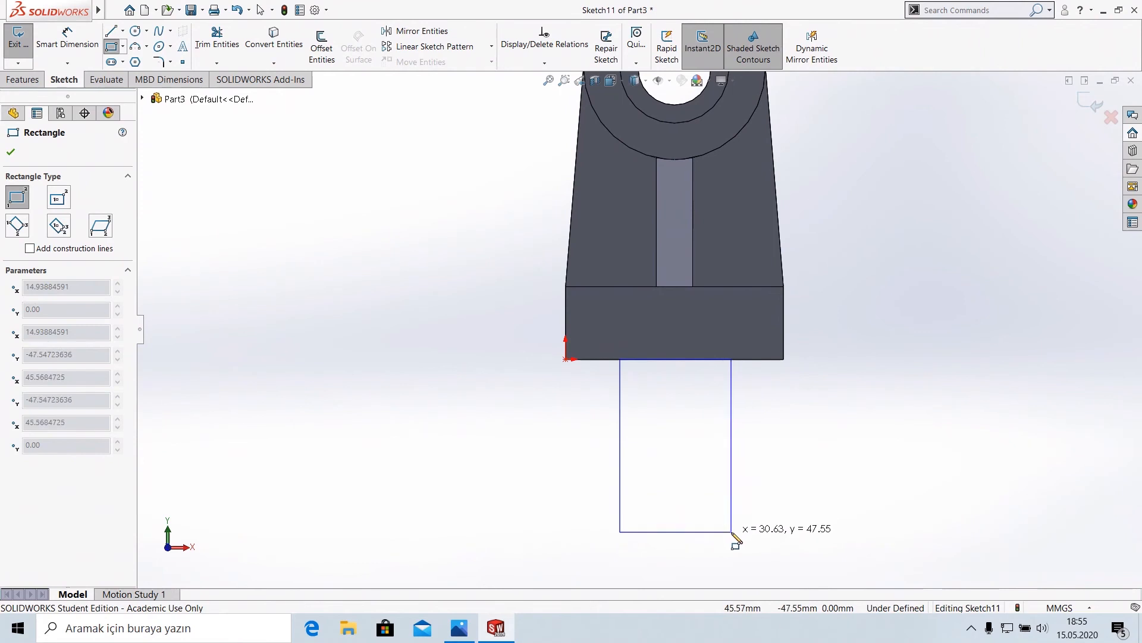
click(732, 532)
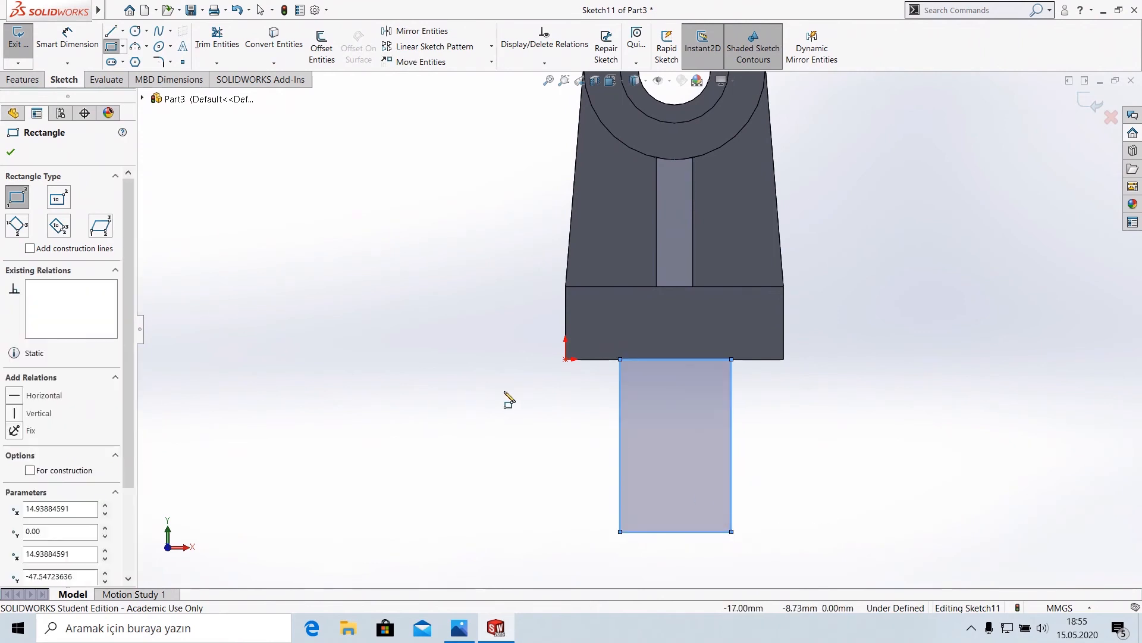
- Dimension the width of the rectangle beneath the base block as 40 mm
click(51, 37)
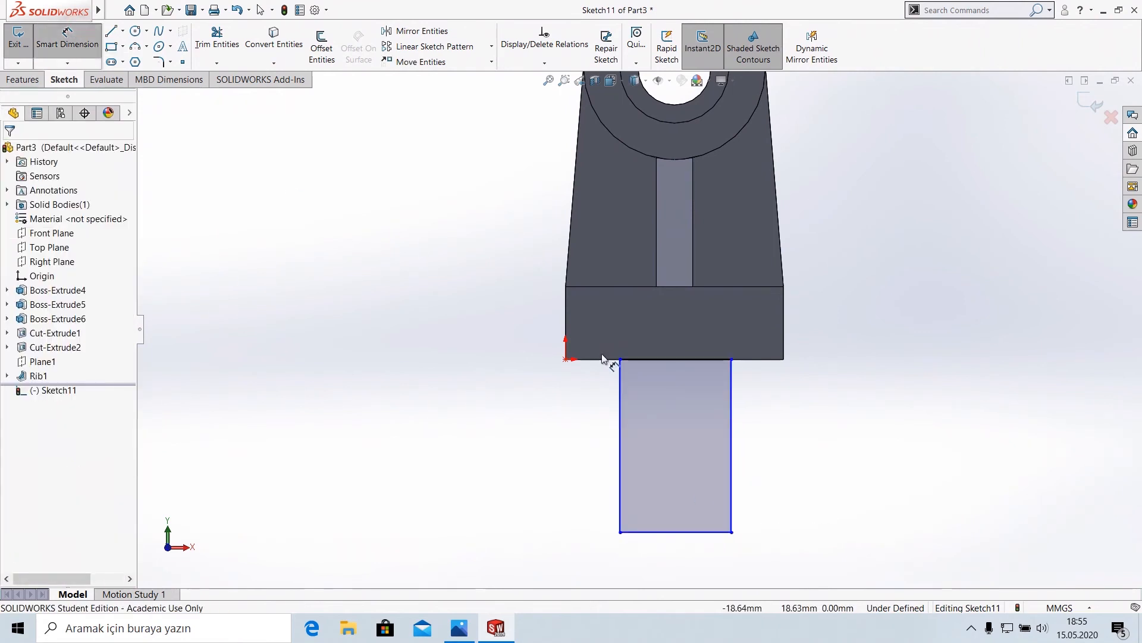
click(667, 533)
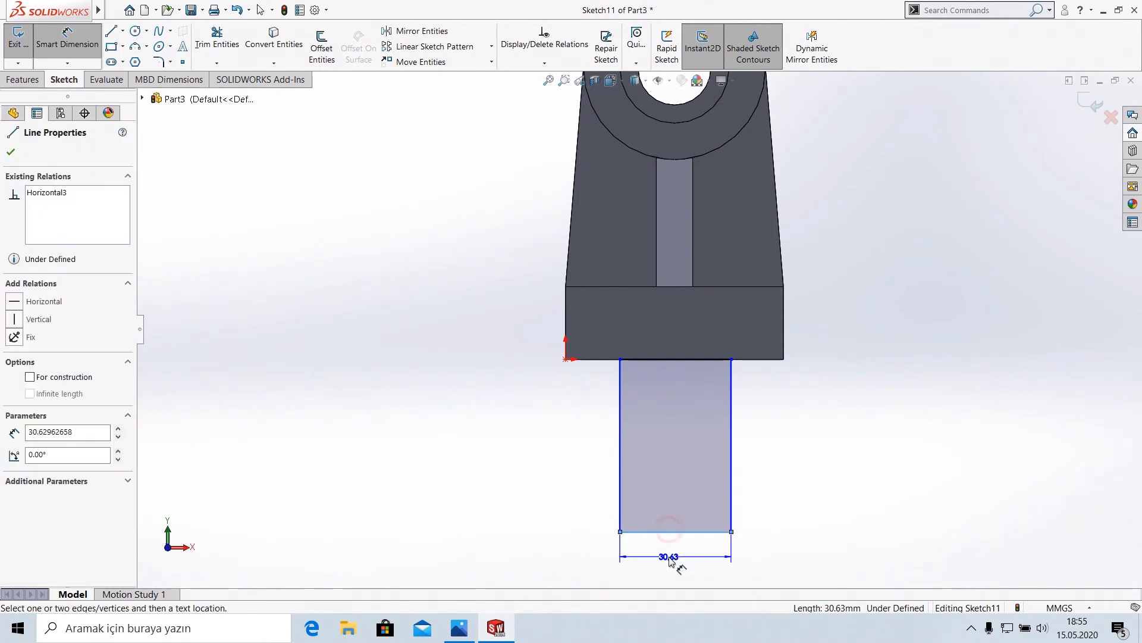
click(669, 559)
text(40)
key(Return)
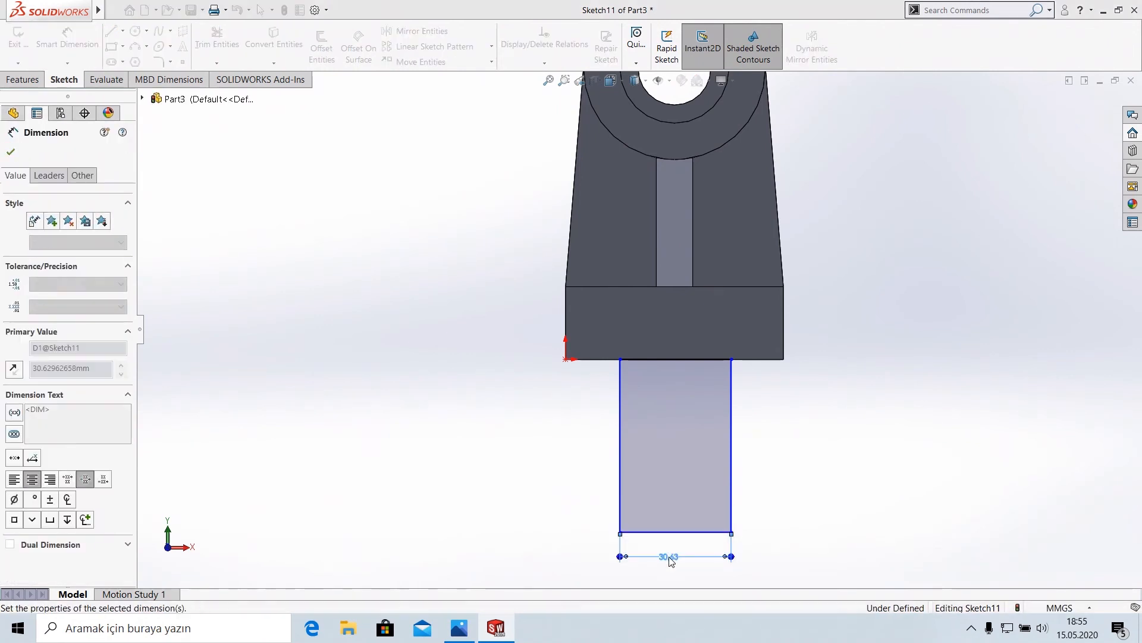
- Dimension the rectangle's right side 10 mm from the base block's right edge
click(787, 340)
click(783, 341)
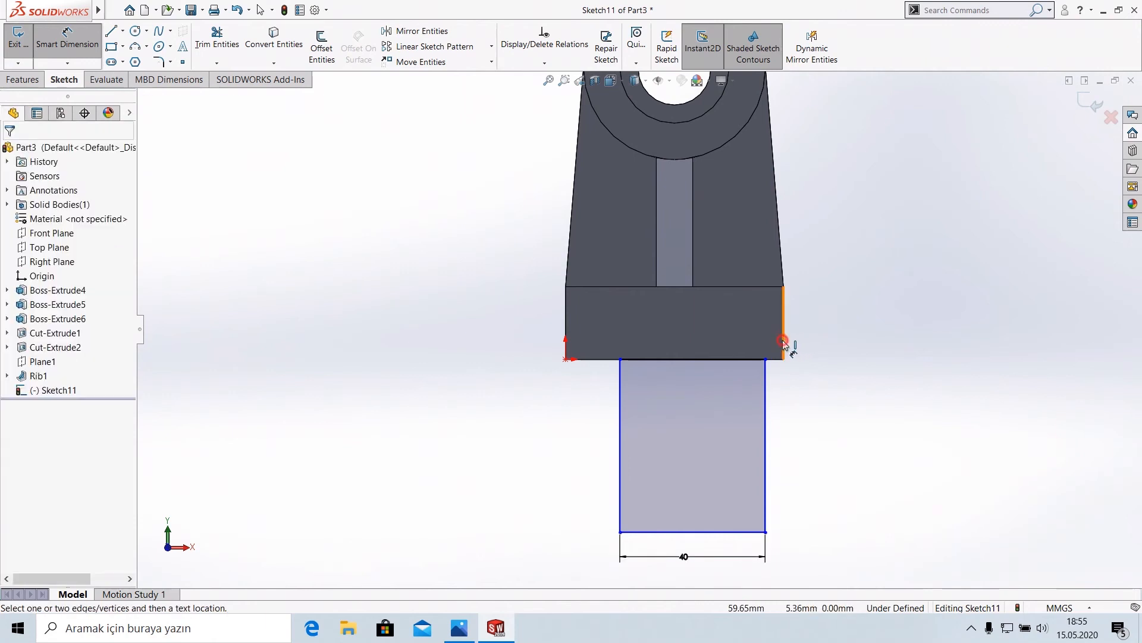
click(766, 375)
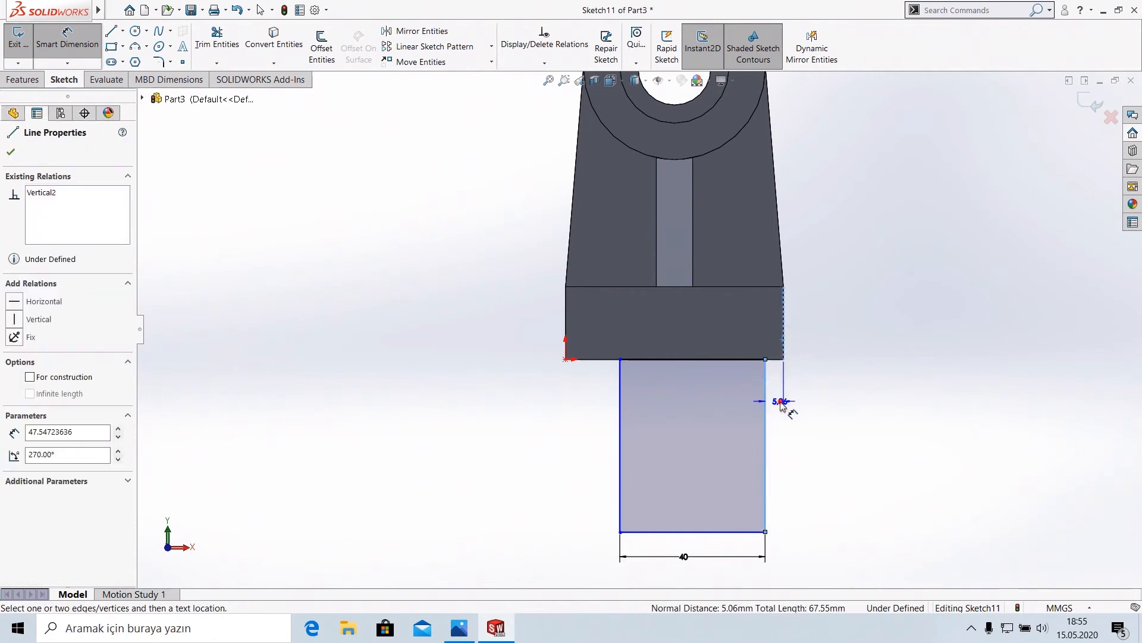
click(780, 404)
text(10)
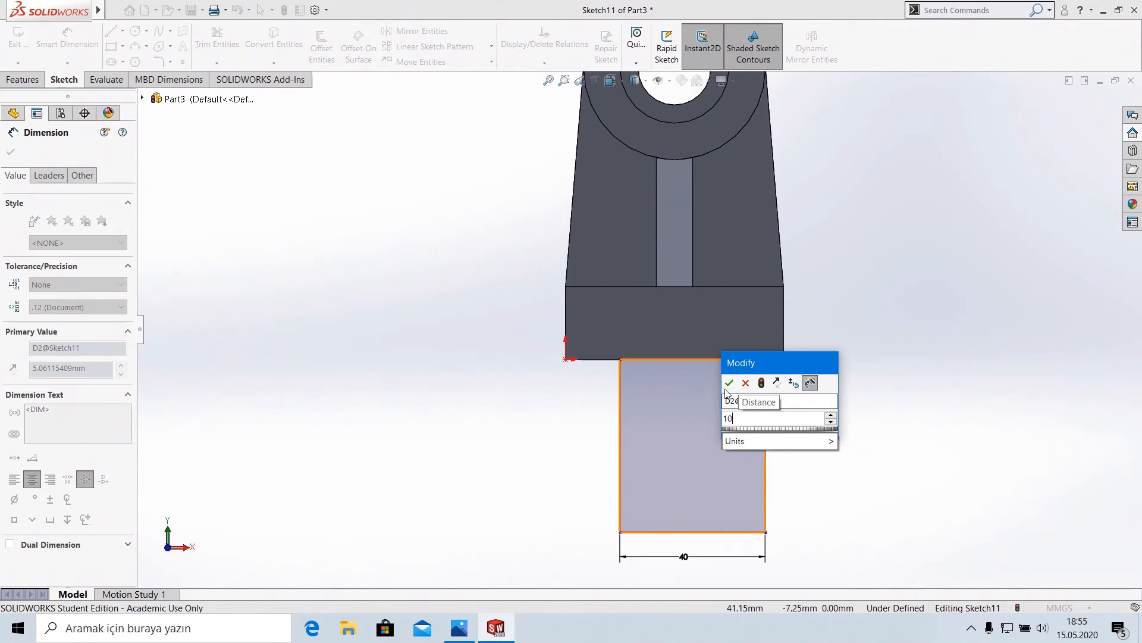
click(730, 382)
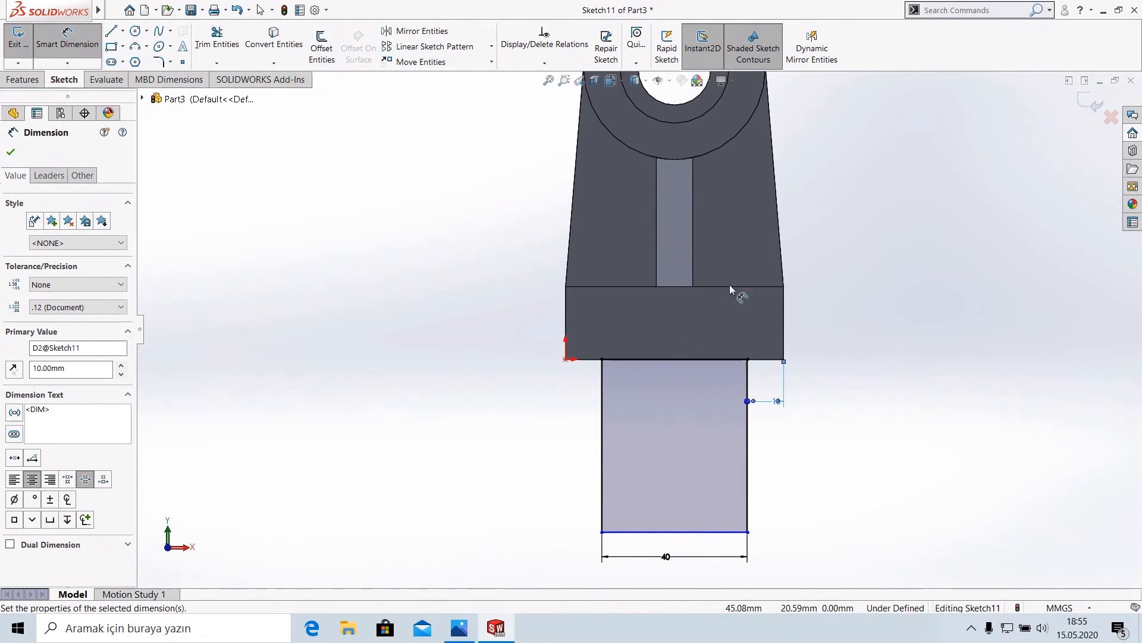
- Dimension the rectangle's lower line 60 mm below the base block's upper edge
click(730, 531)
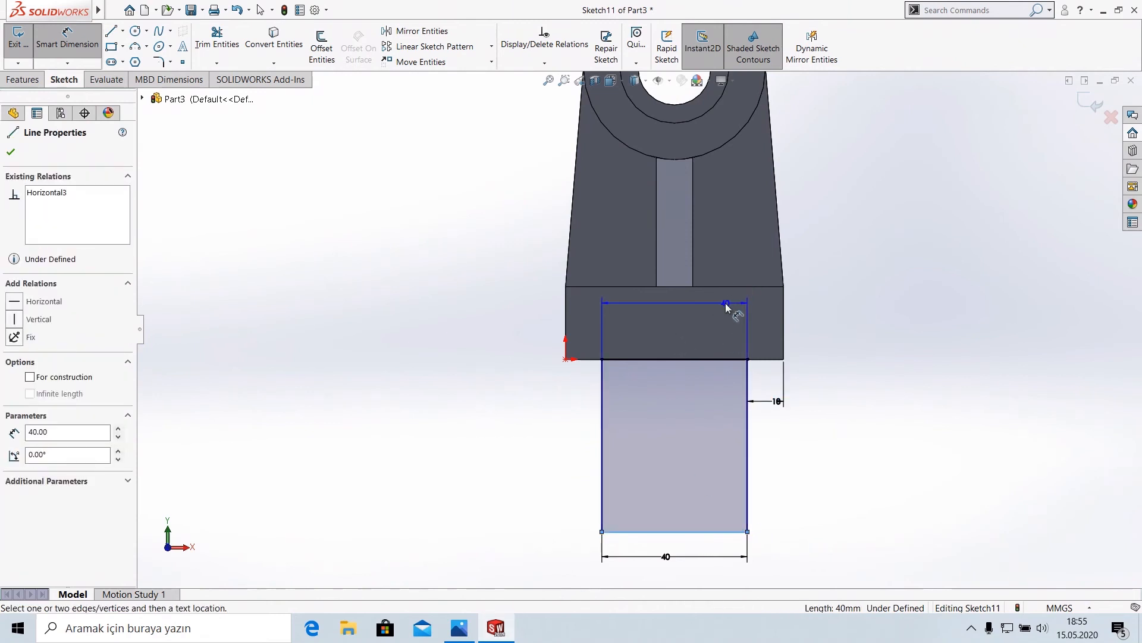
click(727, 288)
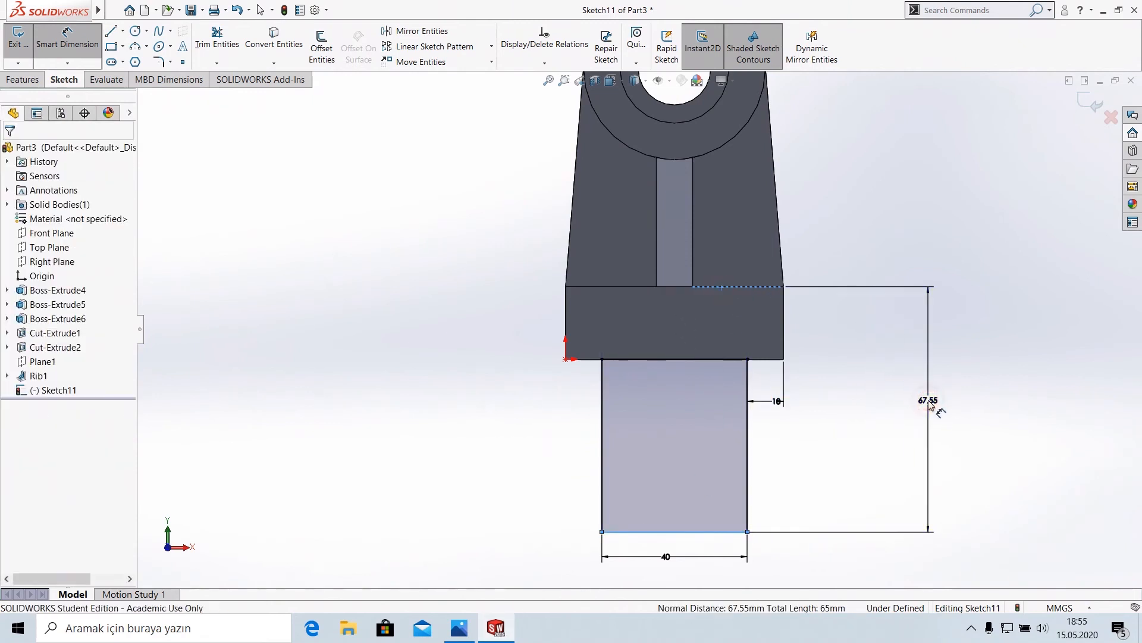
click(932, 405)
text(60)
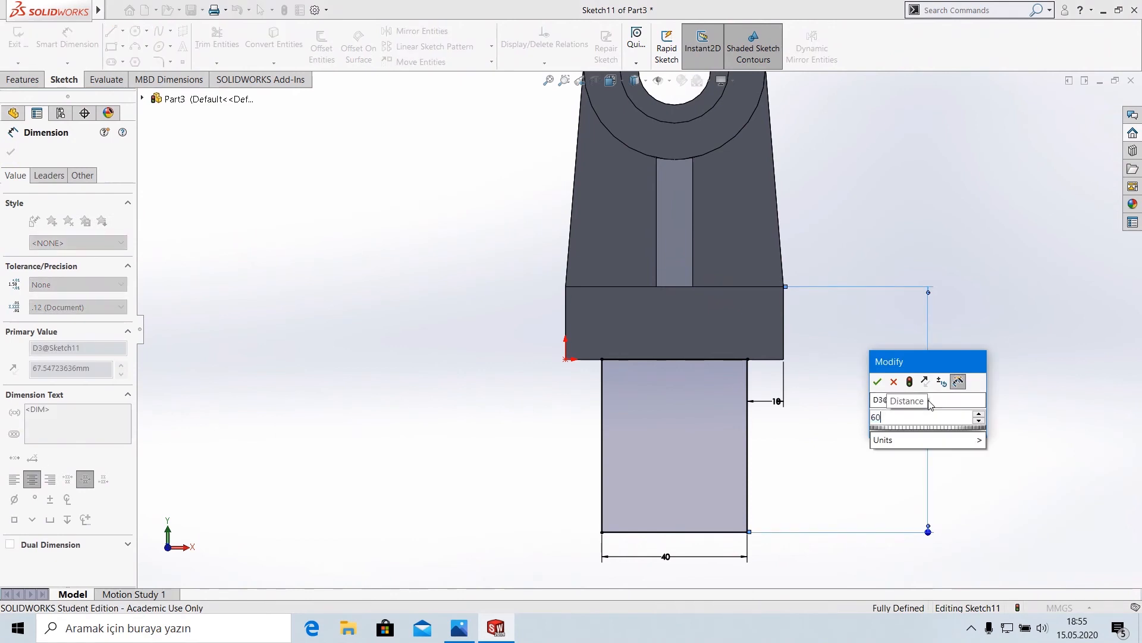
click(877, 381)
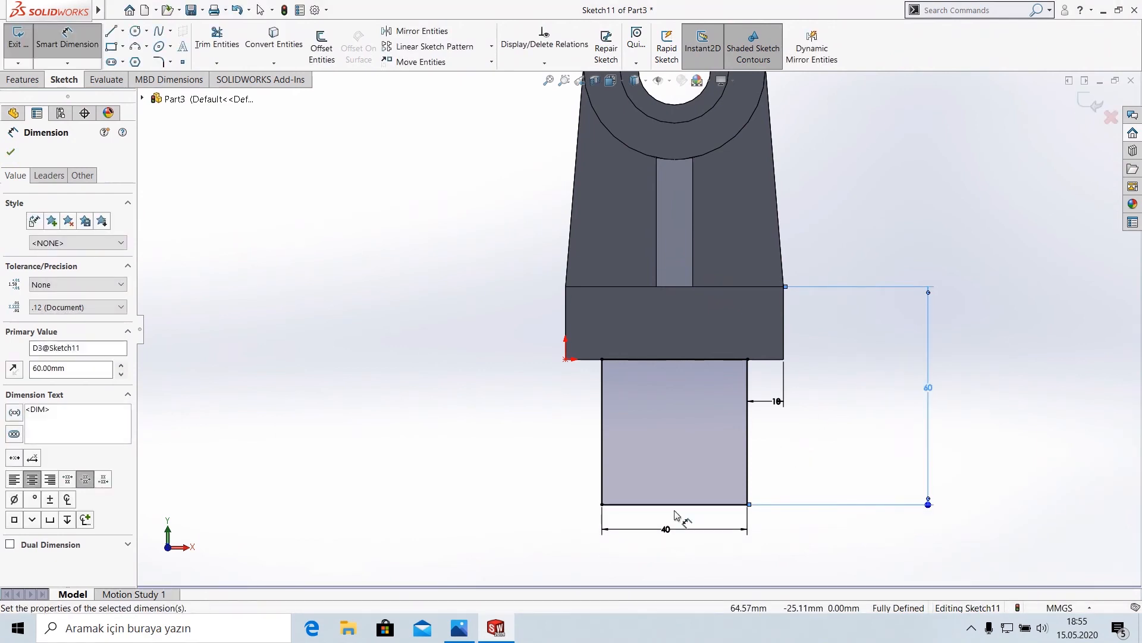
- Check the lug's rounded end in the Photos drawing, and sketch a 20 mm radius circle centred on the midpoint of the rectangle's lower line
click(457, 630)
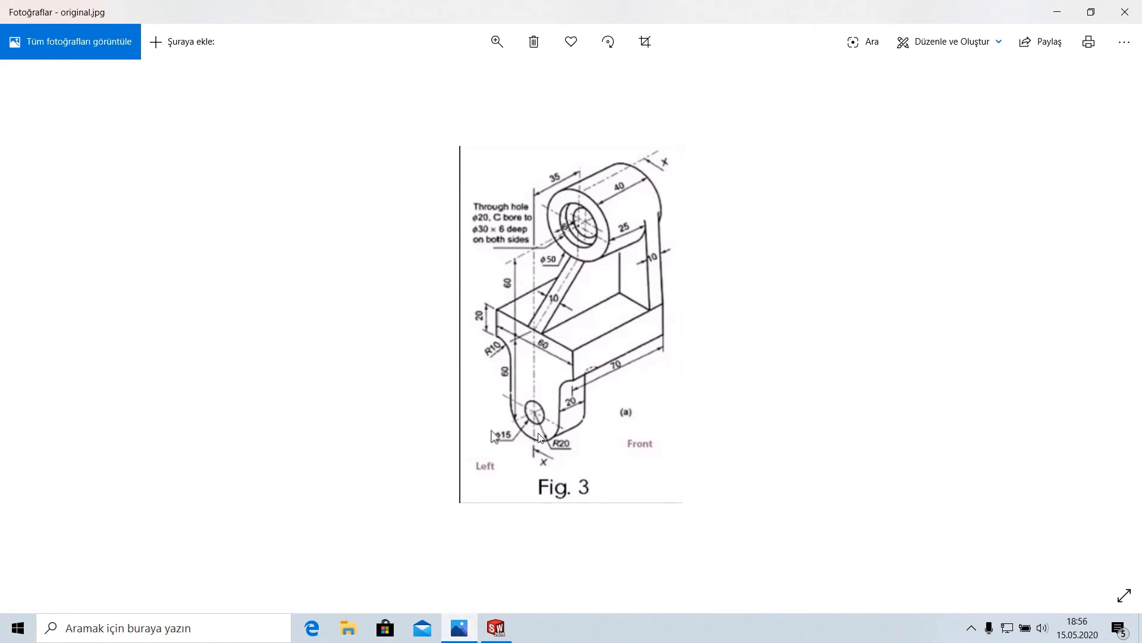
click(464, 631)
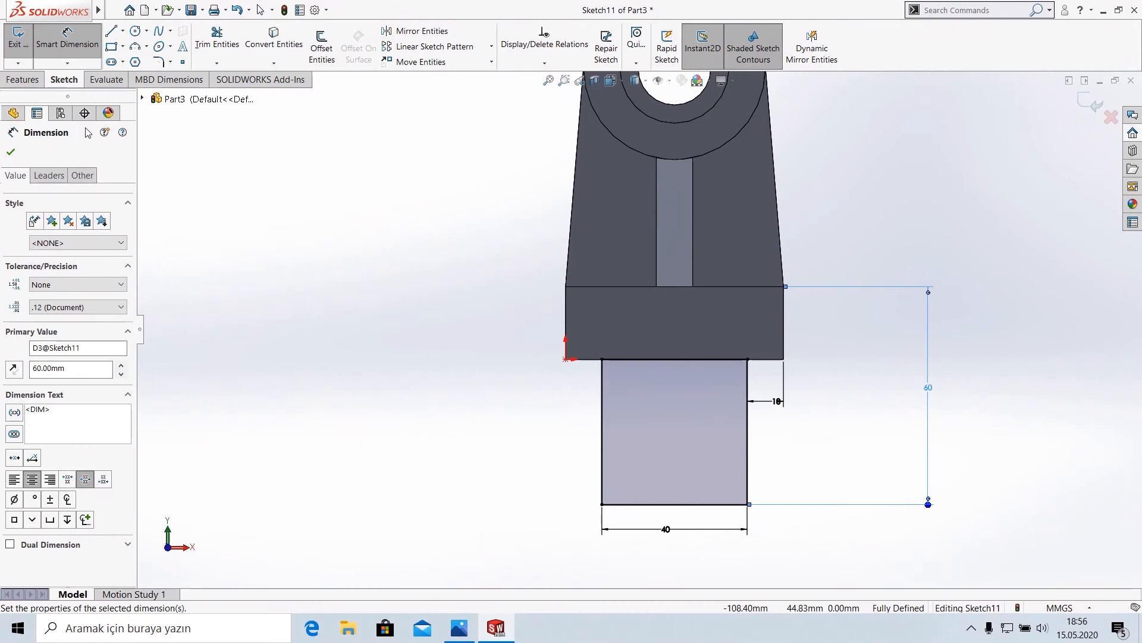
click(135, 31)
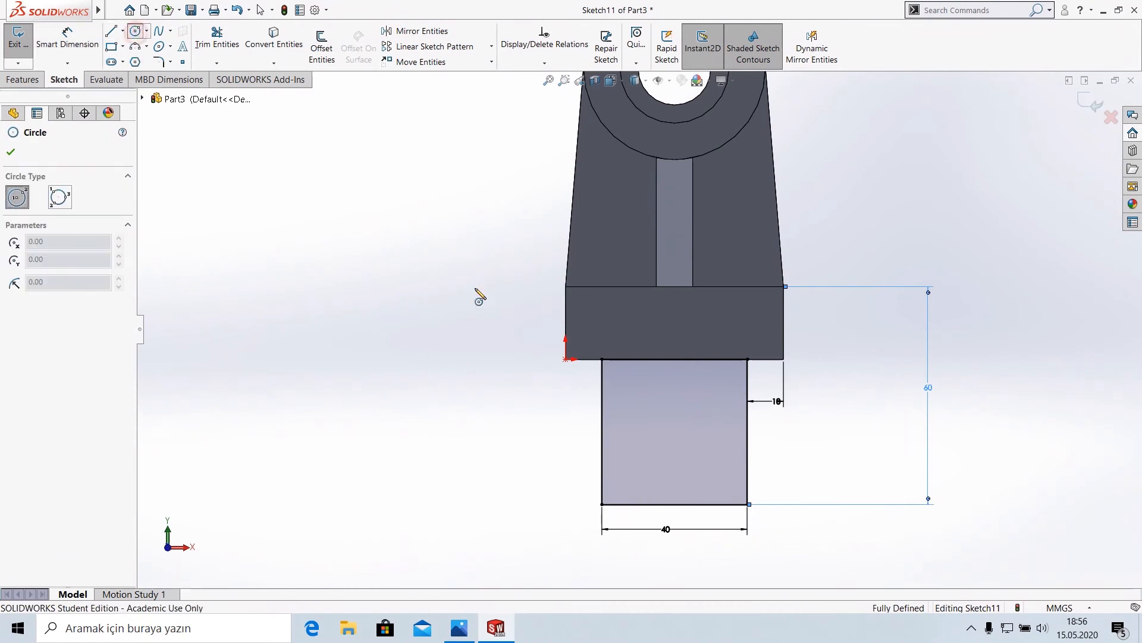
click(675, 505)
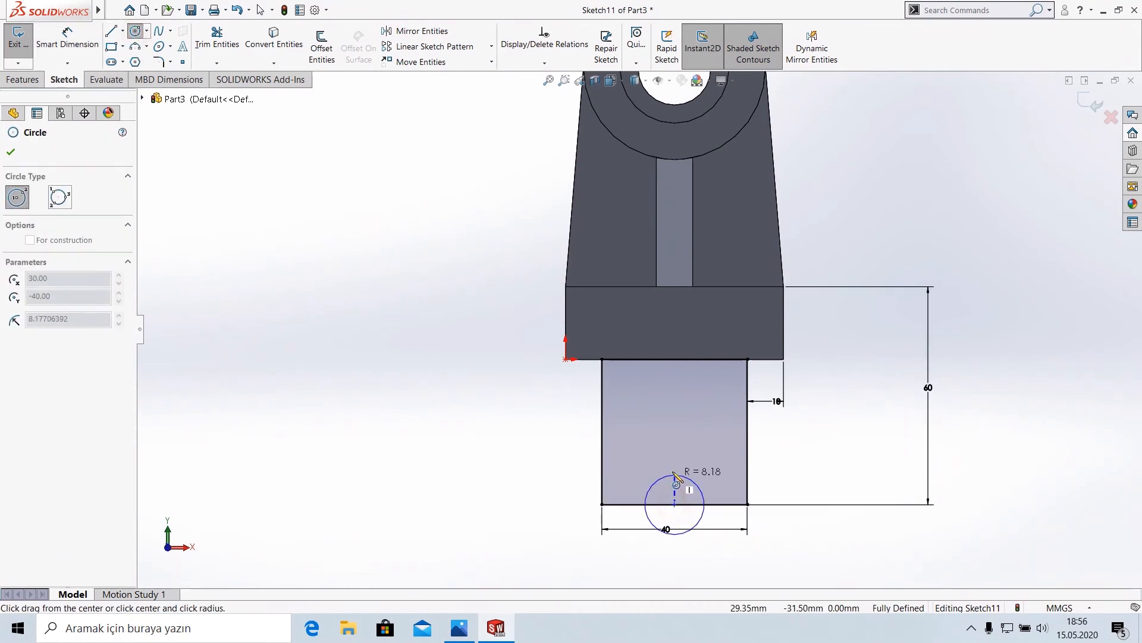
click(602, 505)
right_click(430, 396)
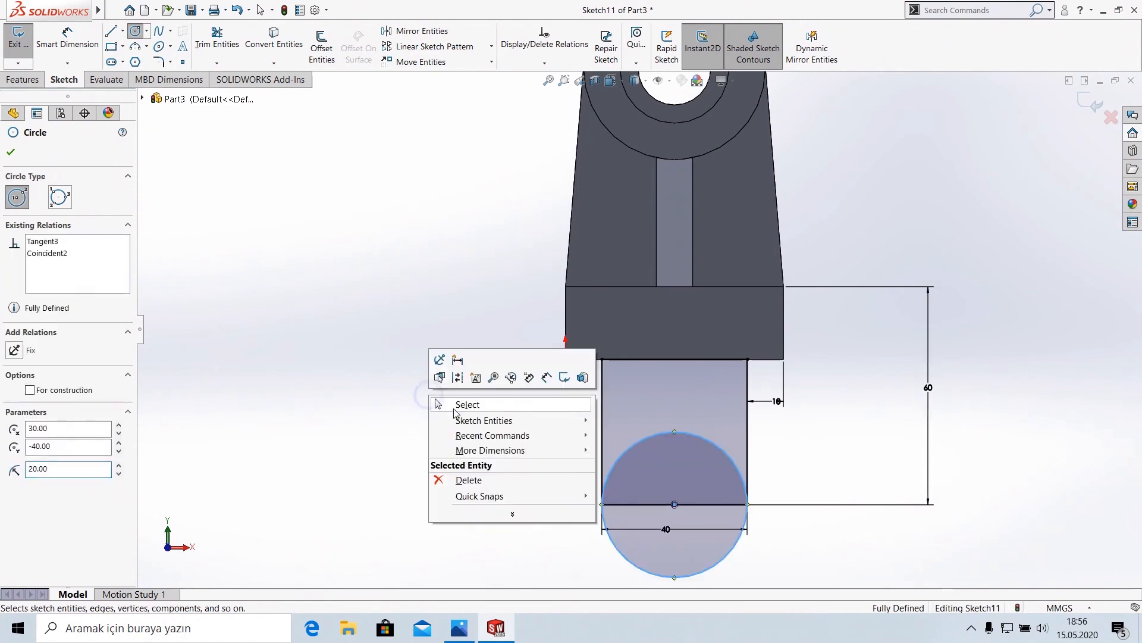
click(464, 406)
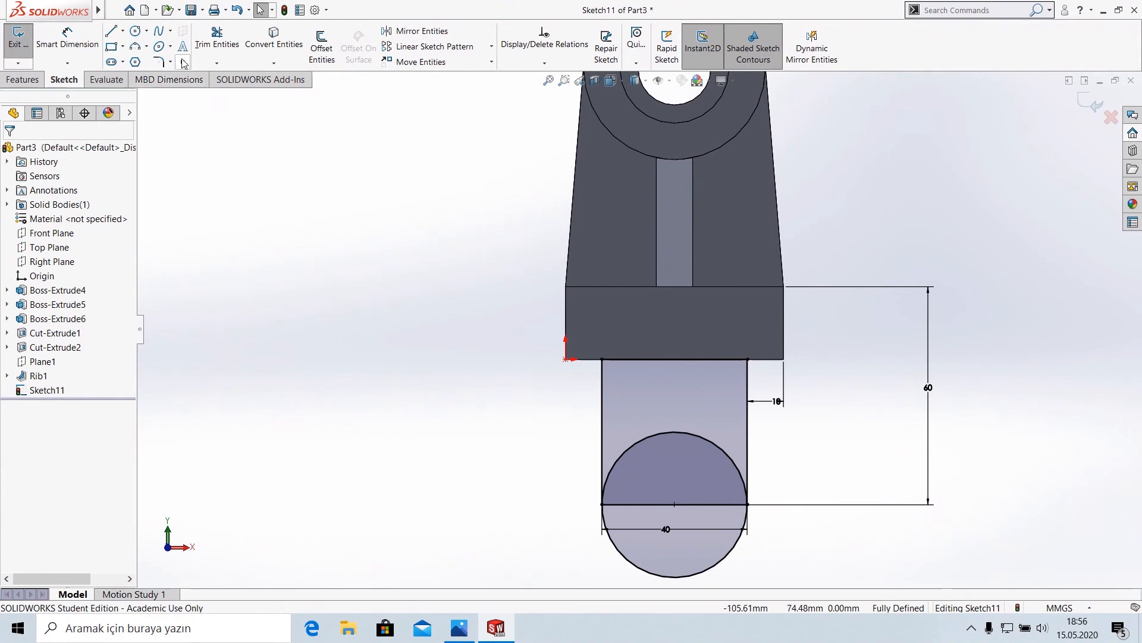
- Trim away the circle's upper half and the rectangle's lower line to leave a single round-ended lug profile
click(225, 33)
drag(663, 400, 665, 441)
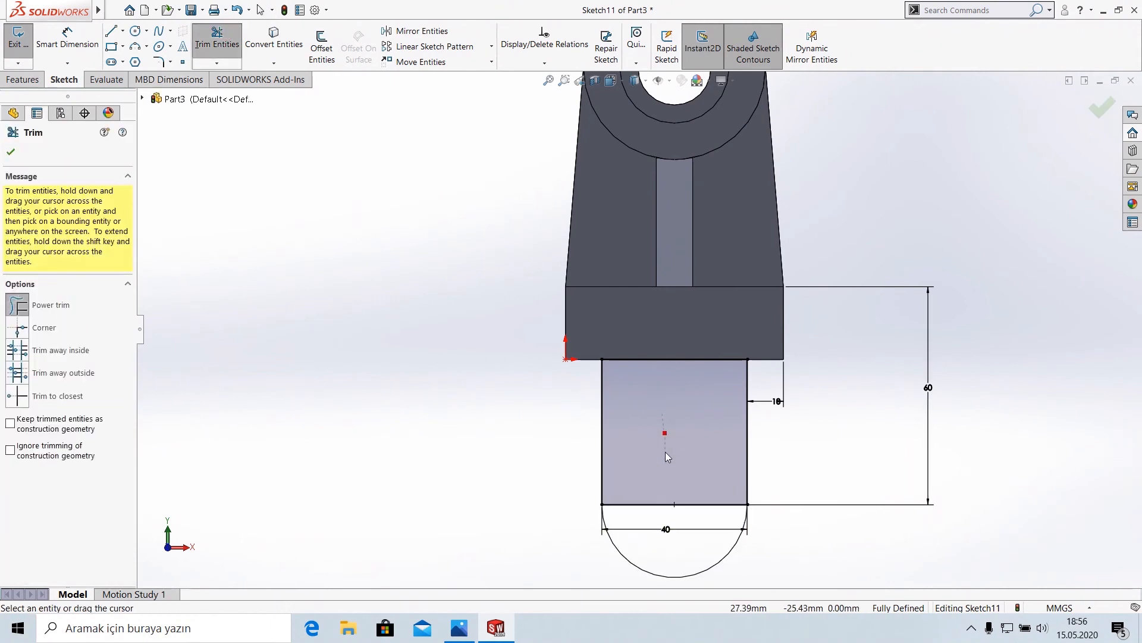
drag(651, 483, 655, 515)
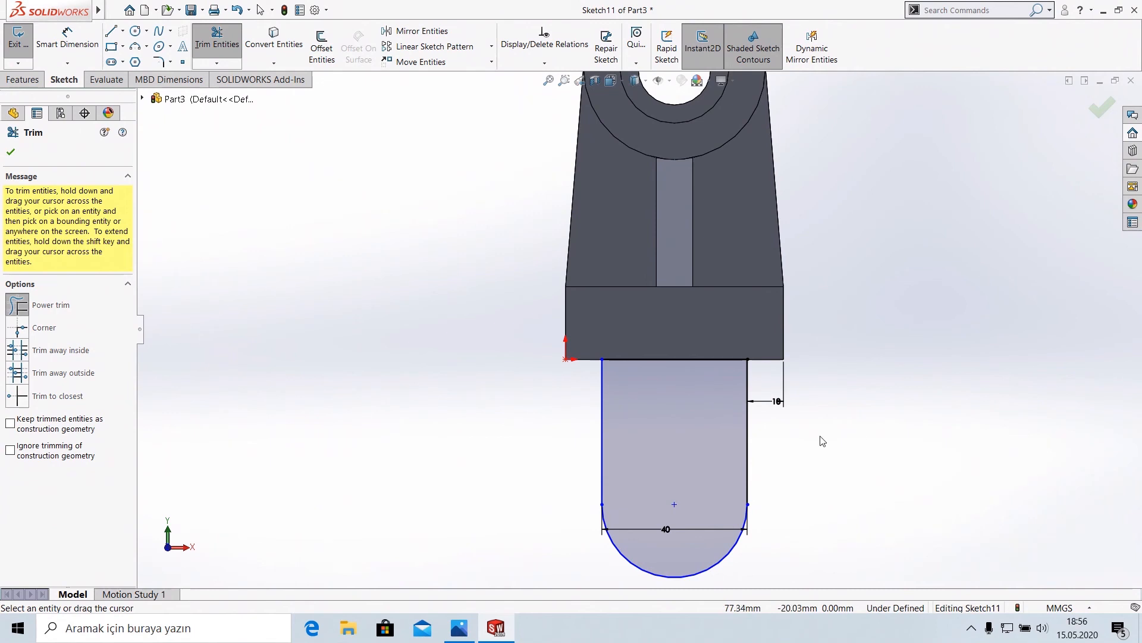
- Check the lug thickness in the Photos drawing, and extrude the lug profile 20 mm in the reversed direction, beneath the base block
click(458, 627)
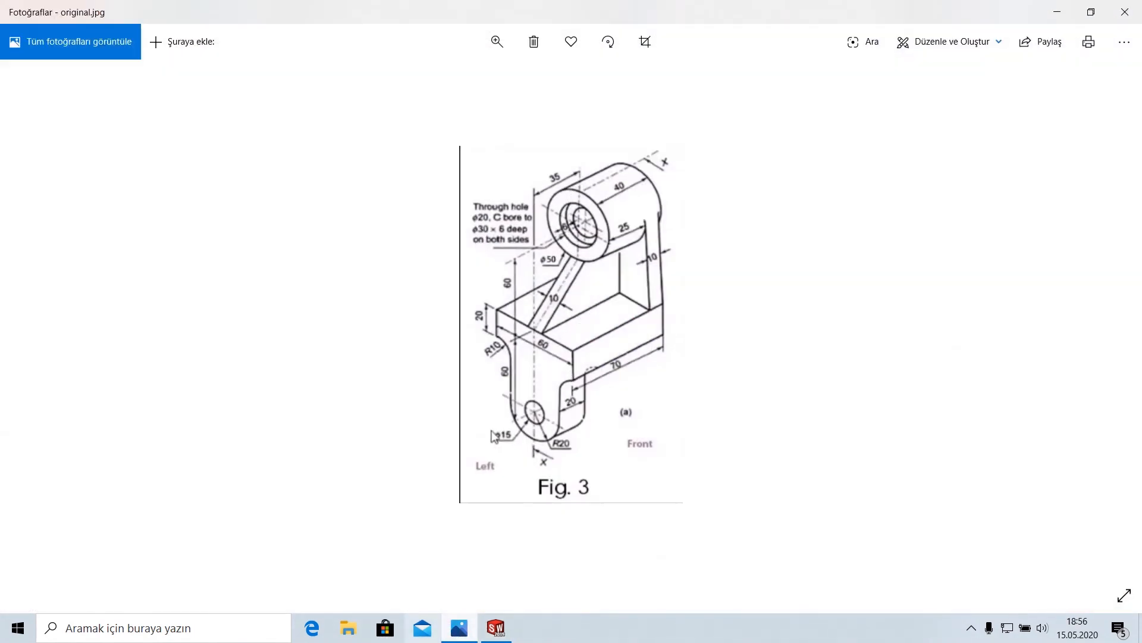
click(459, 628)
click(22, 80)
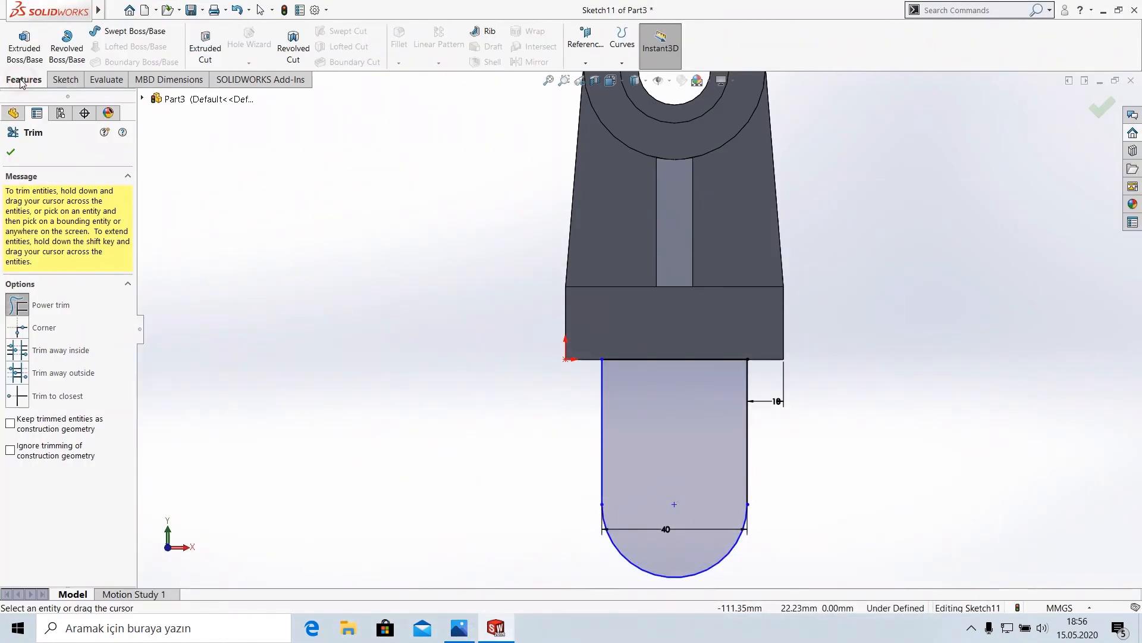
click(24, 42)
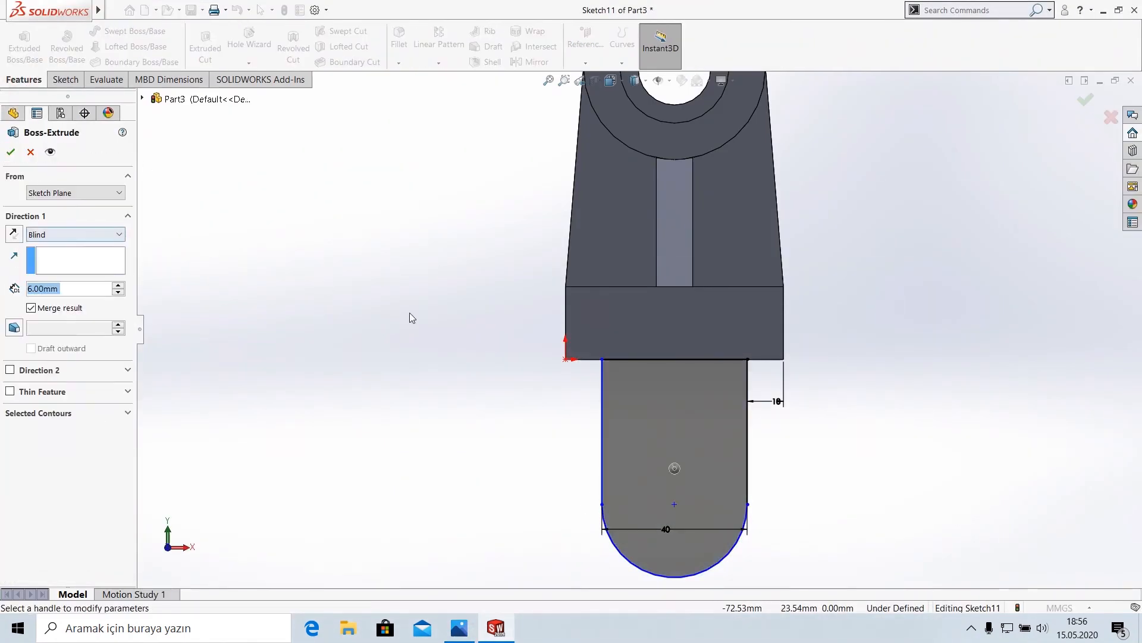
text(20)
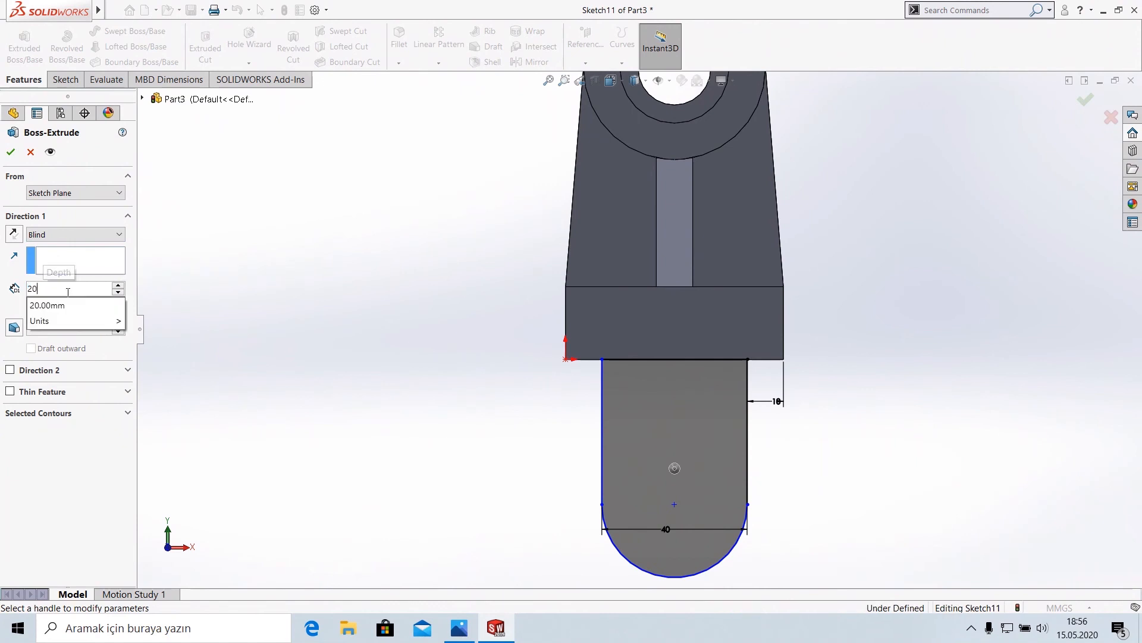
middle_drag(553, 406, 448, 434)
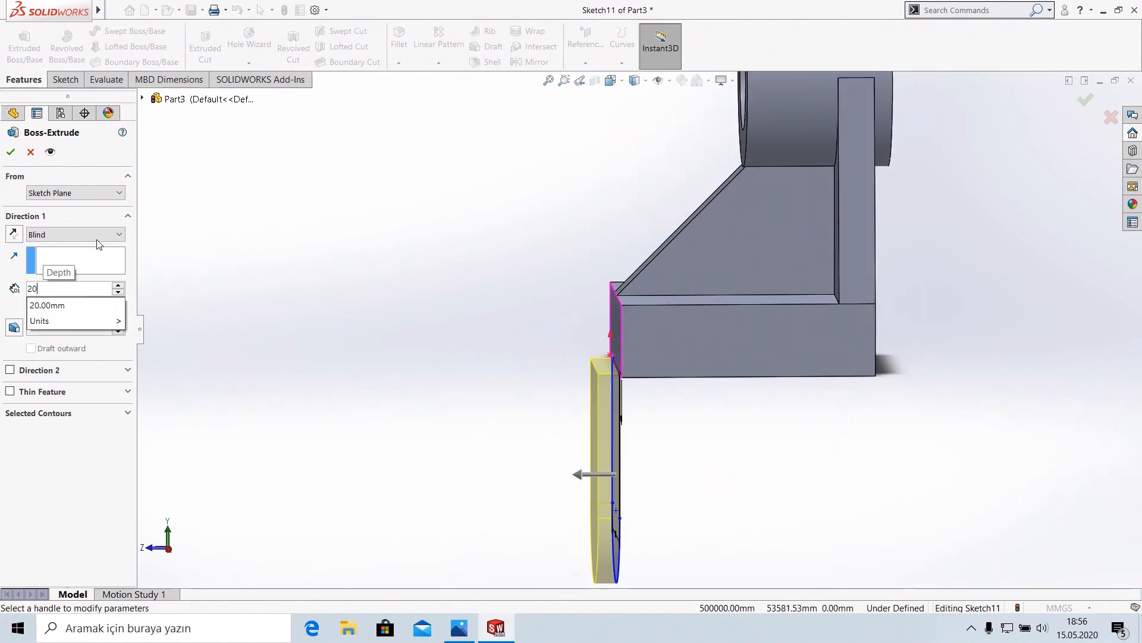
click(13, 234)
click(13, 234)
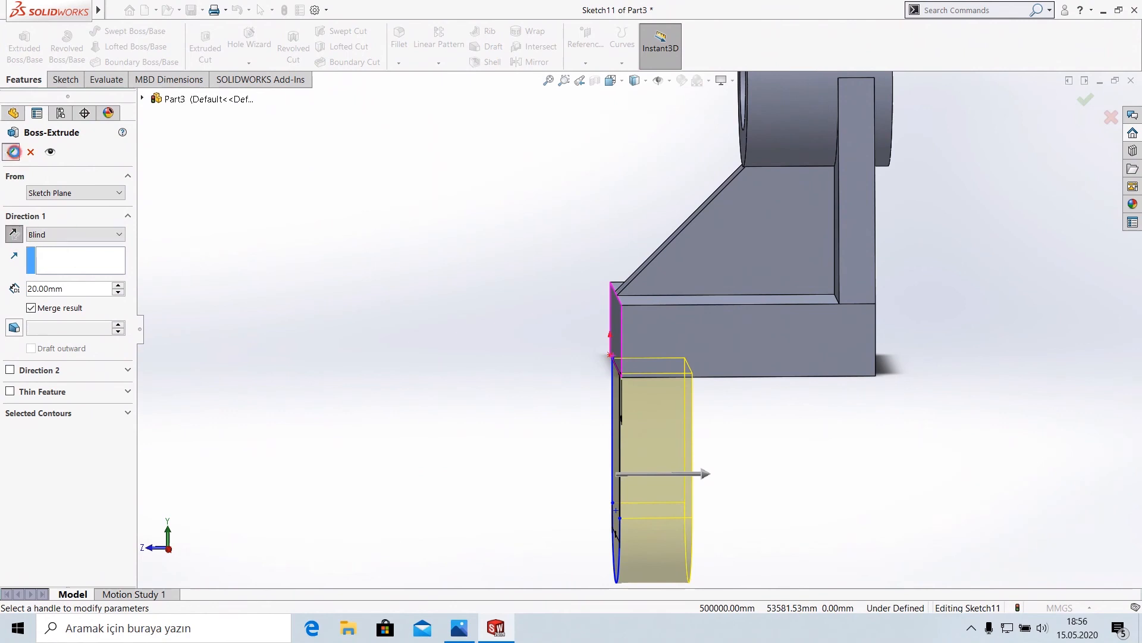
click(14, 152)
middle_drag(479, 343, 579, 350)
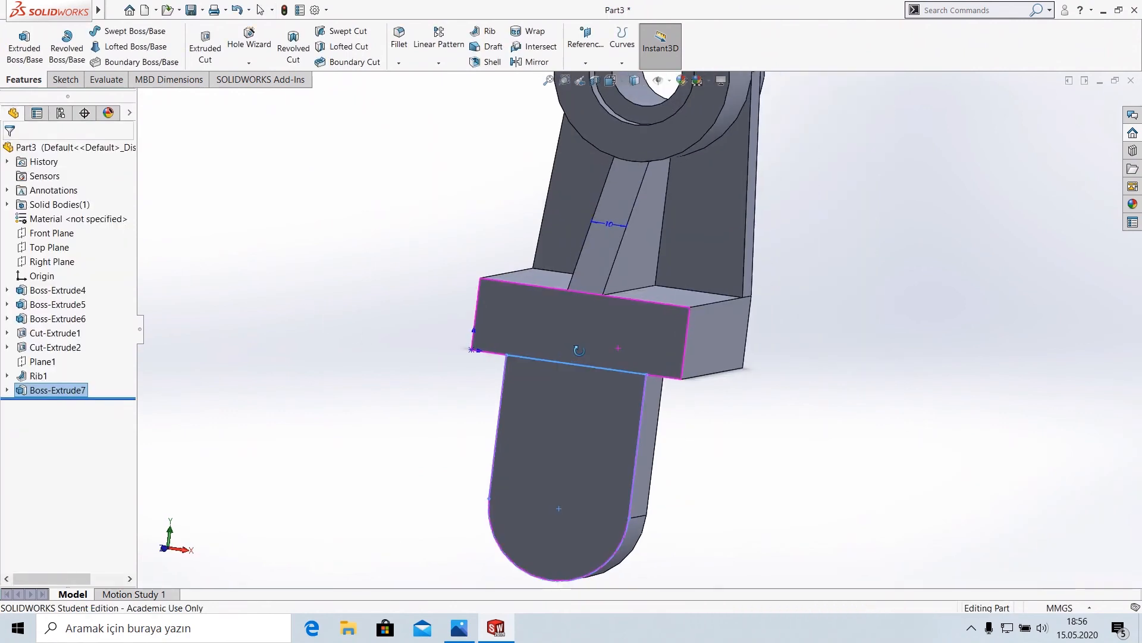
- Check the lug hole in the Photos drawing, and sketch a circle about 19 mm in diameter on the lug's front face, centred on its rounded end
click(341, 443)
middle_drag(885, 454, 913, 446)
click(432, 426)
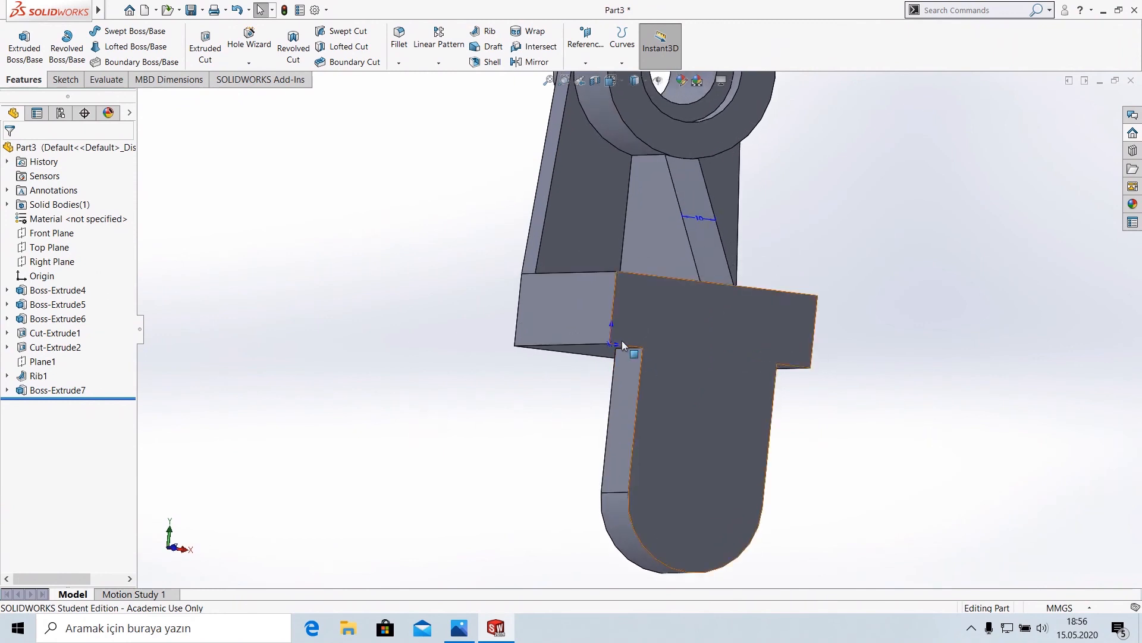
click(471, 632)
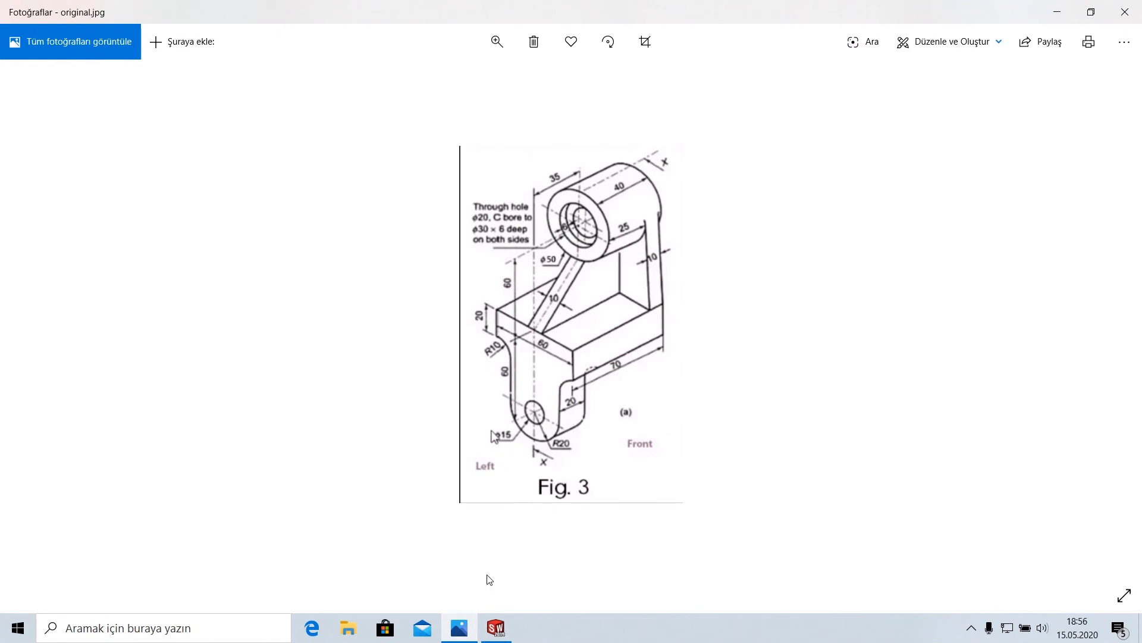
click(491, 628)
right_click(672, 448)
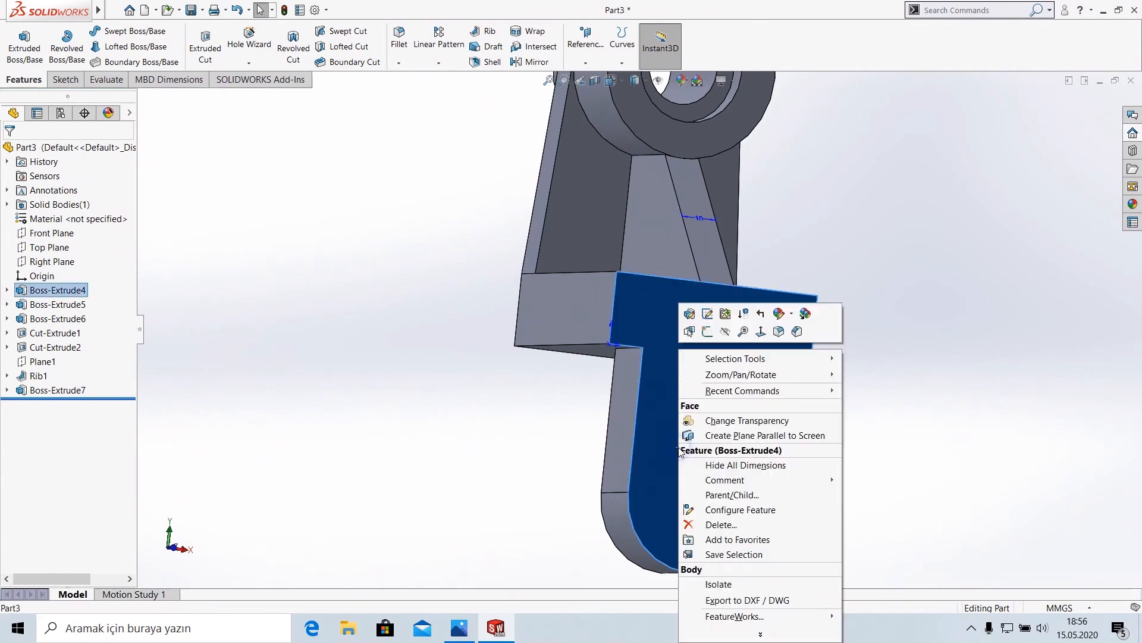
click(754, 331)
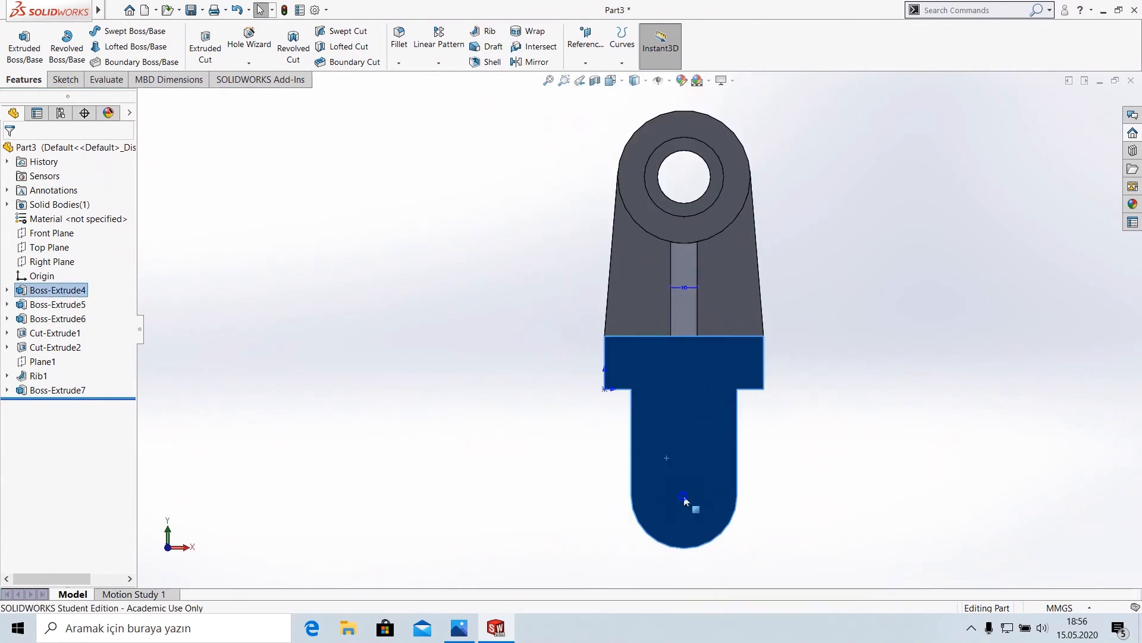
right_click(685, 344)
click(711, 329)
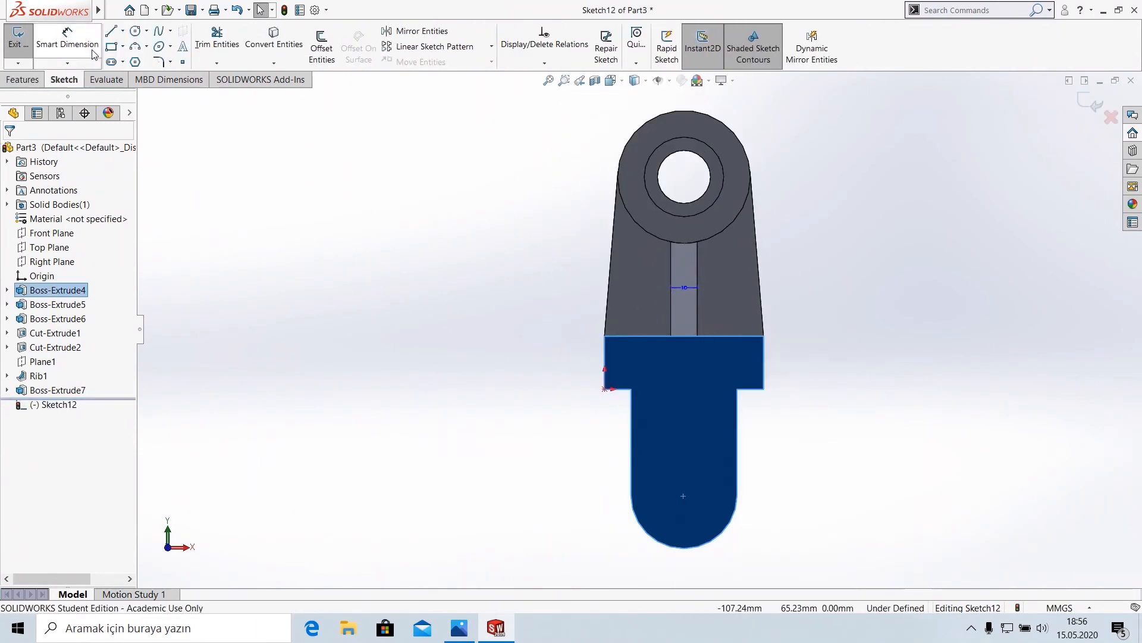
click(136, 31)
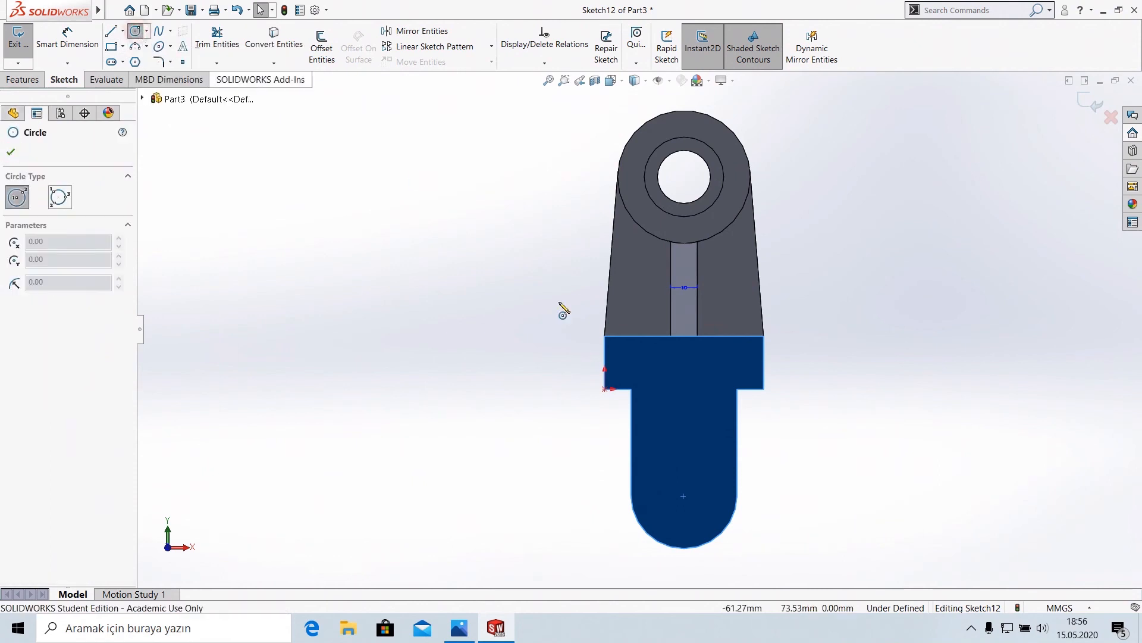
click(683, 496)
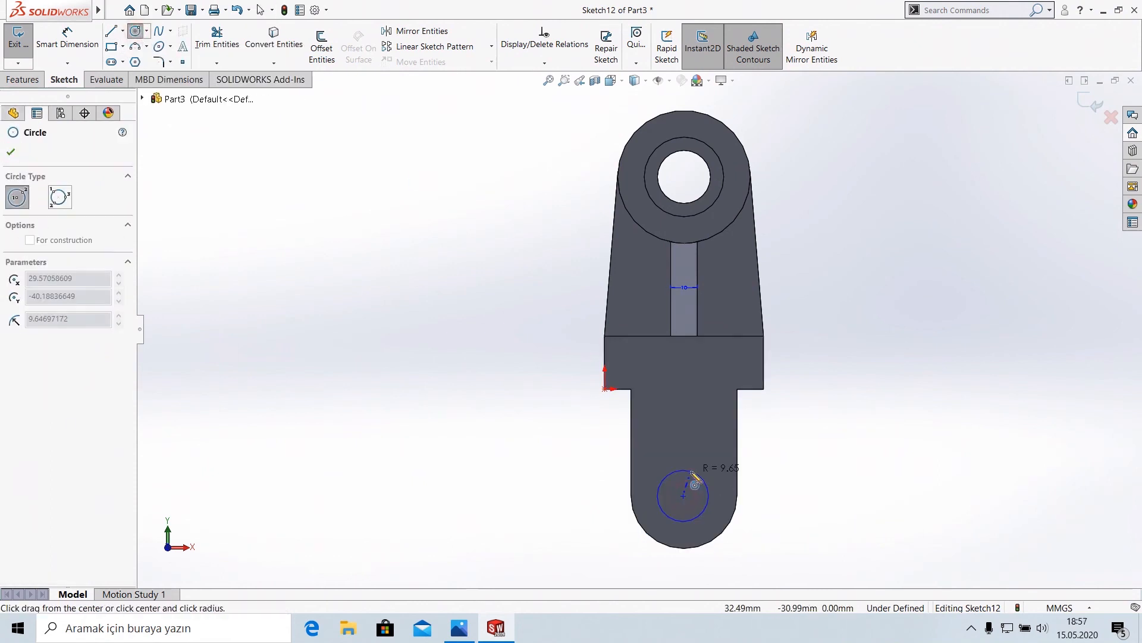
click(708, 495)
key(Escape)
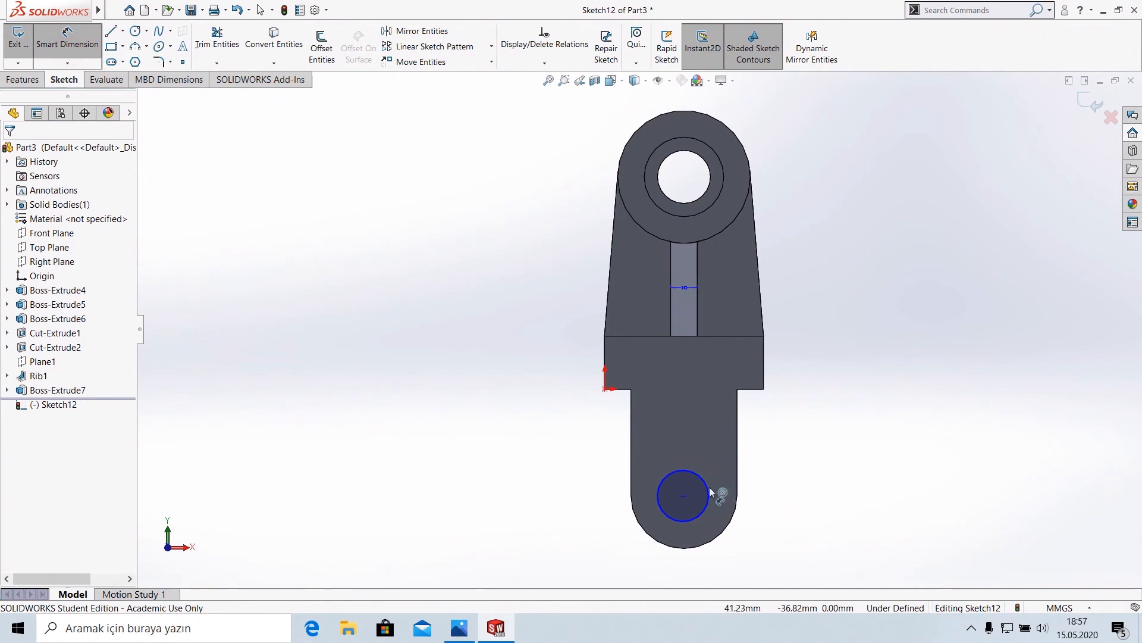
- Set the lug circle's diameter to 15 mm
click(709, 495)
click(874, 483)
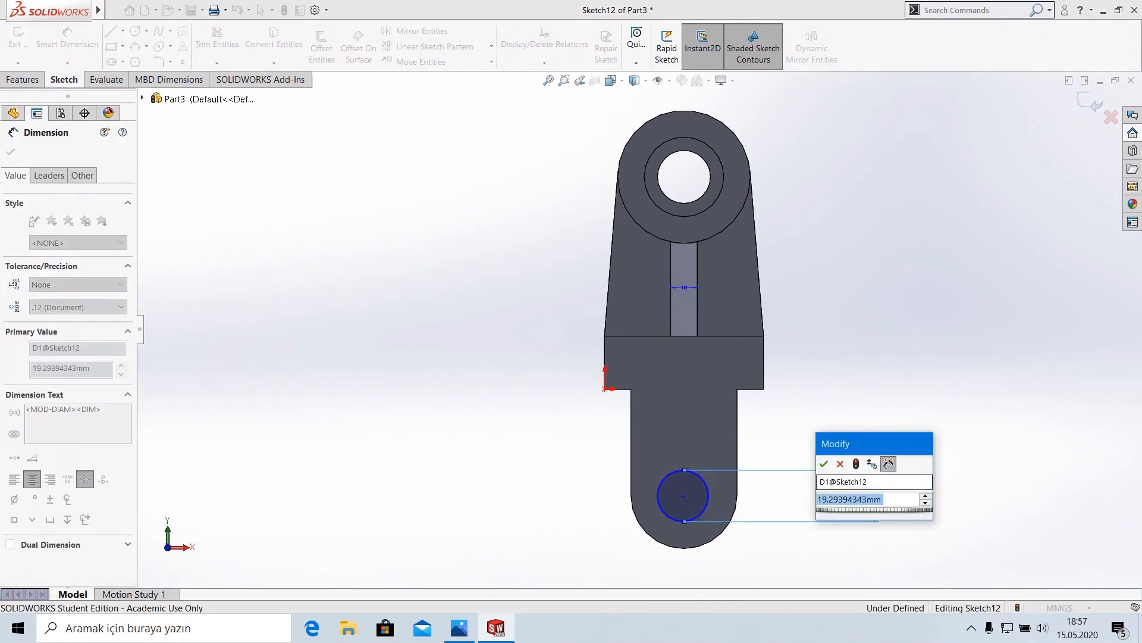
text(15)
click(826, 464)
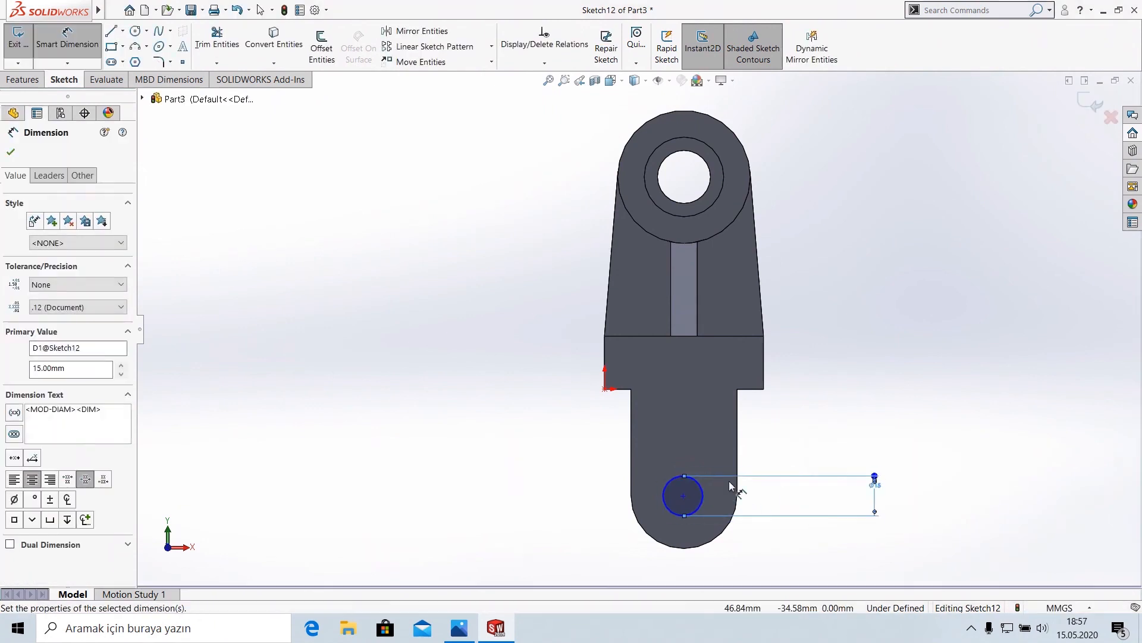
- Cut the circle 20 mm deep through the lug to form its hole
click(22, 79)
click(220, 52)
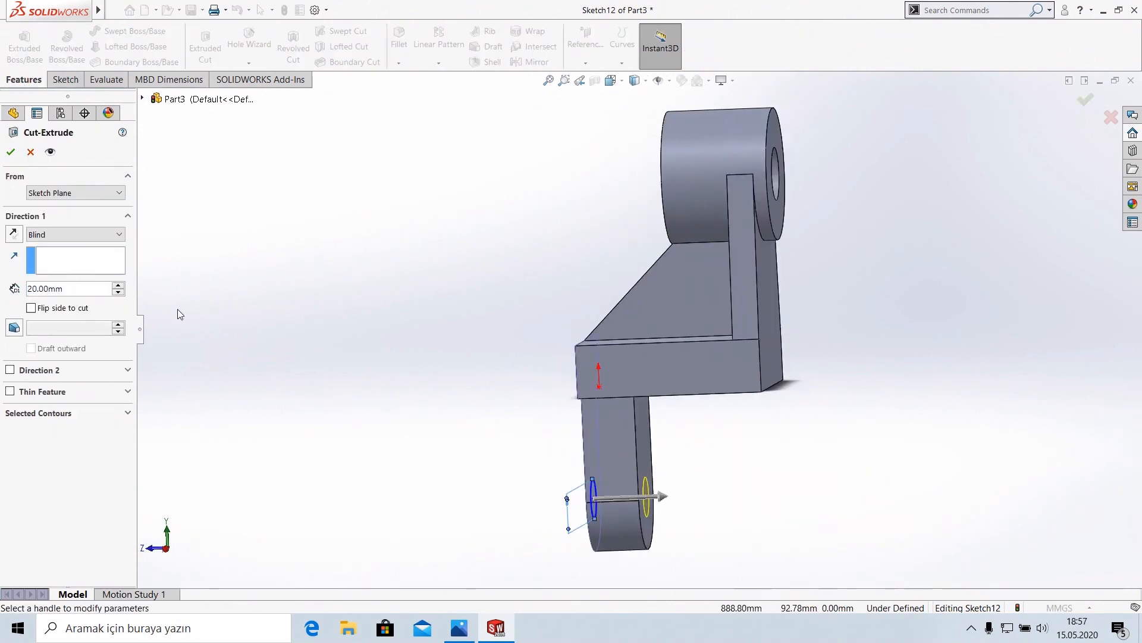
click(10, 151)
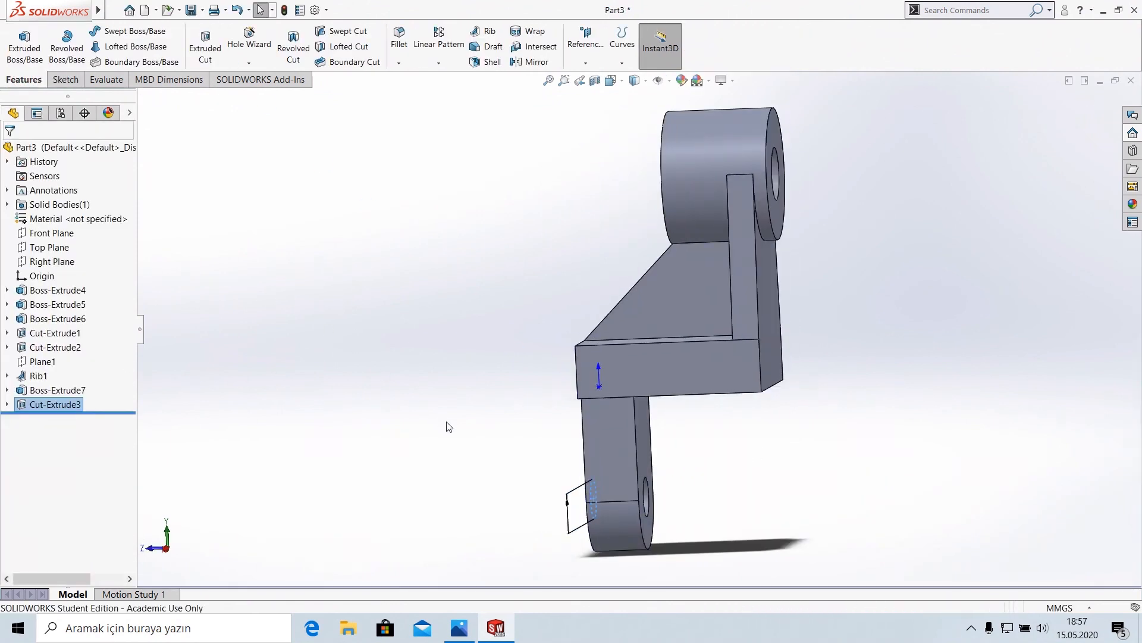
middle_drag(414, 429, 554, 458)
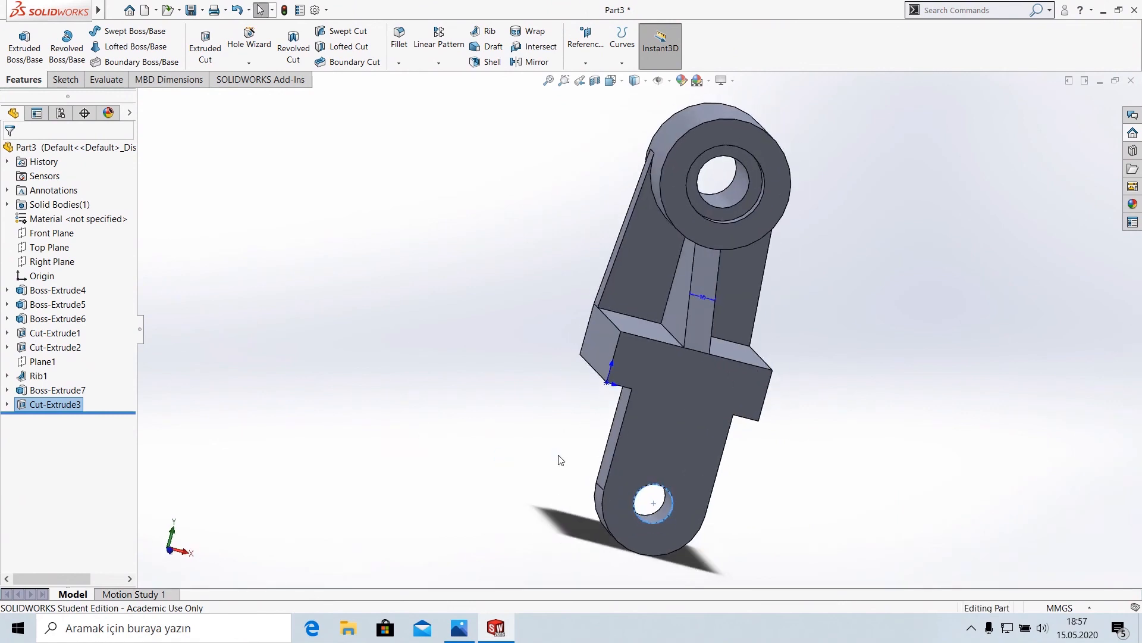
- Check the corner radius in the Photos drawing, and fillet both inner edges between the lug's sides and the base block's underside at 10 mm
click(460, 628)
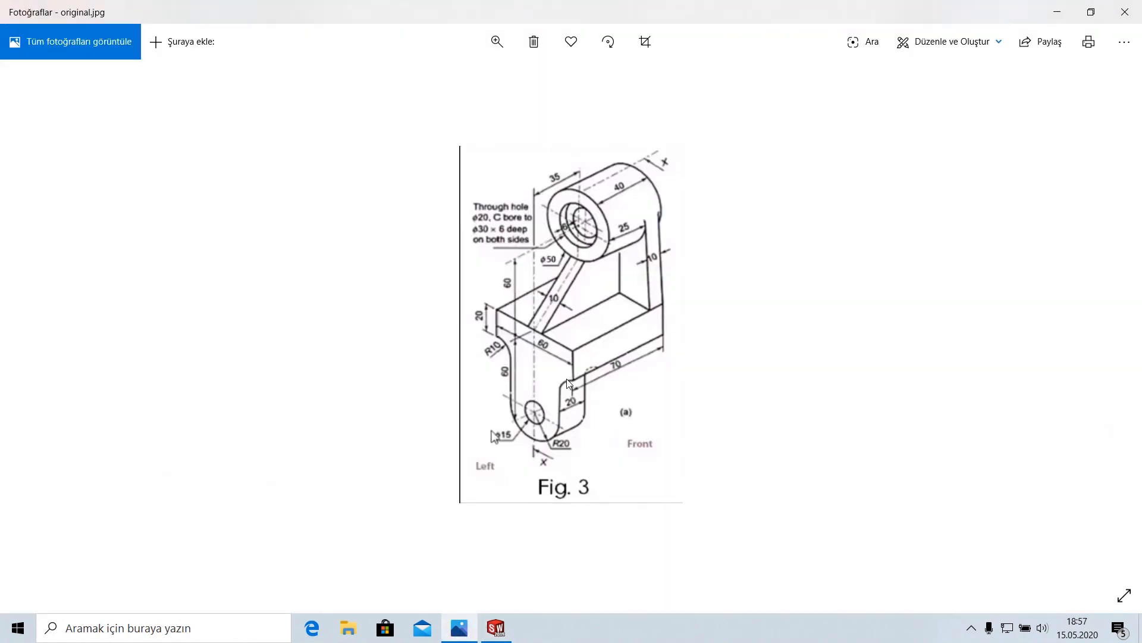
click(496, 628)
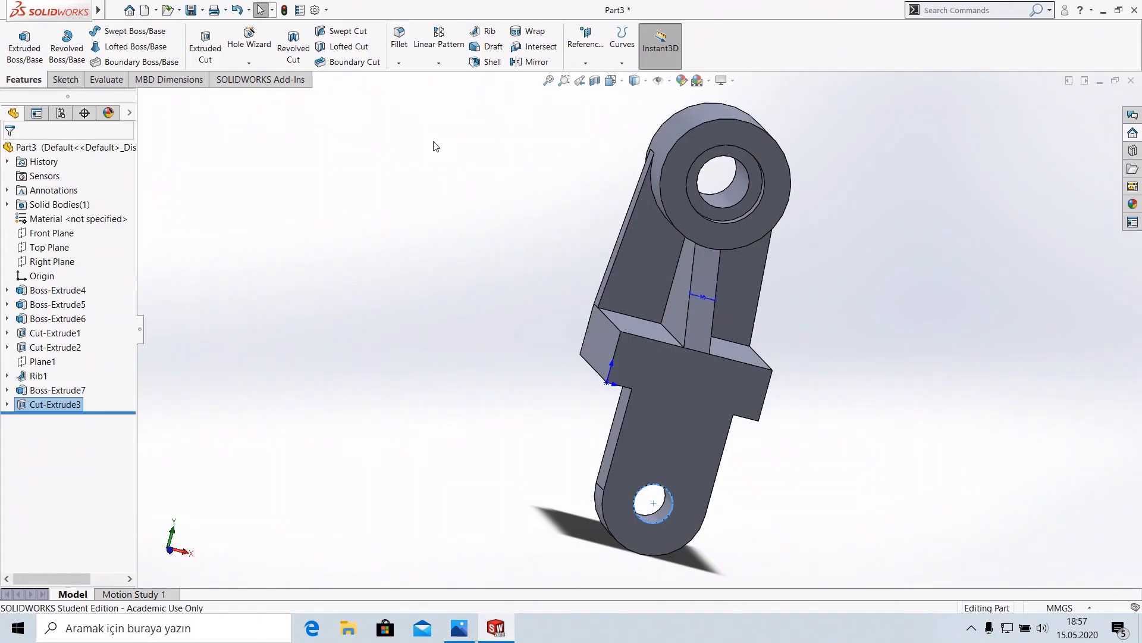
middle_drag(704, 423, 722, 373)
click(708, 352)
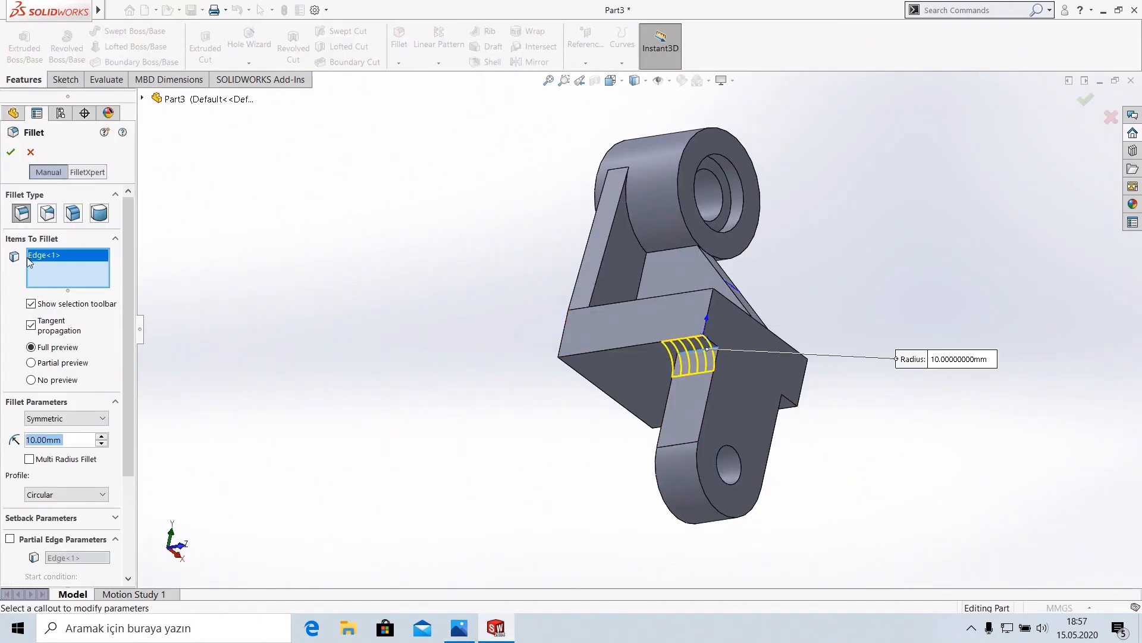
middle_drag(594, 415, 462, 365)
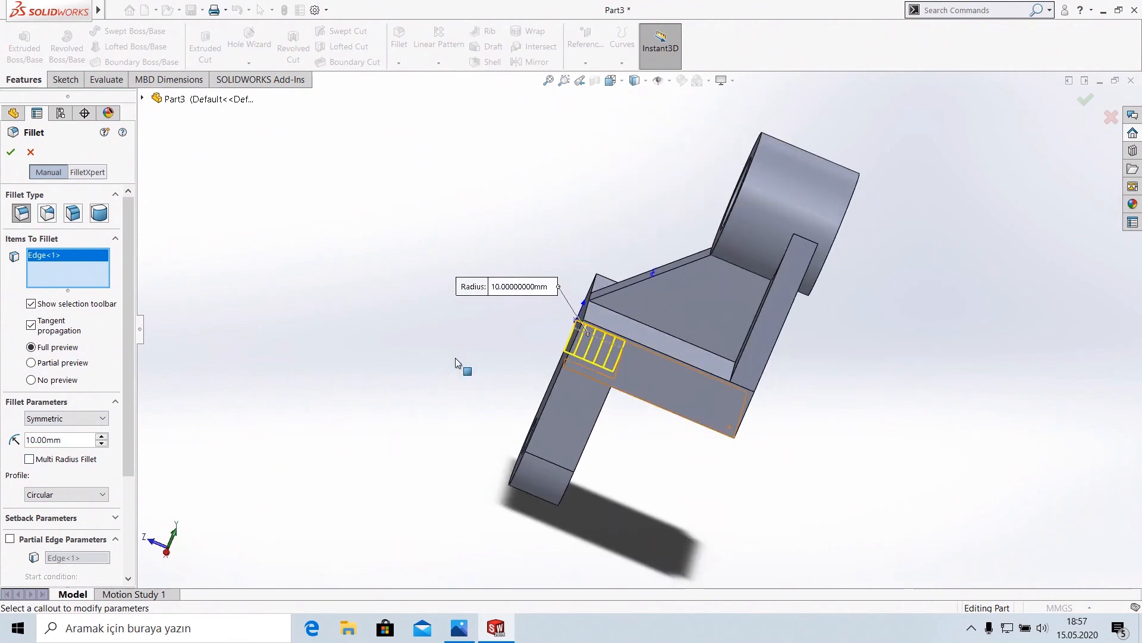
middle_drag(645, 405, 676, 330)
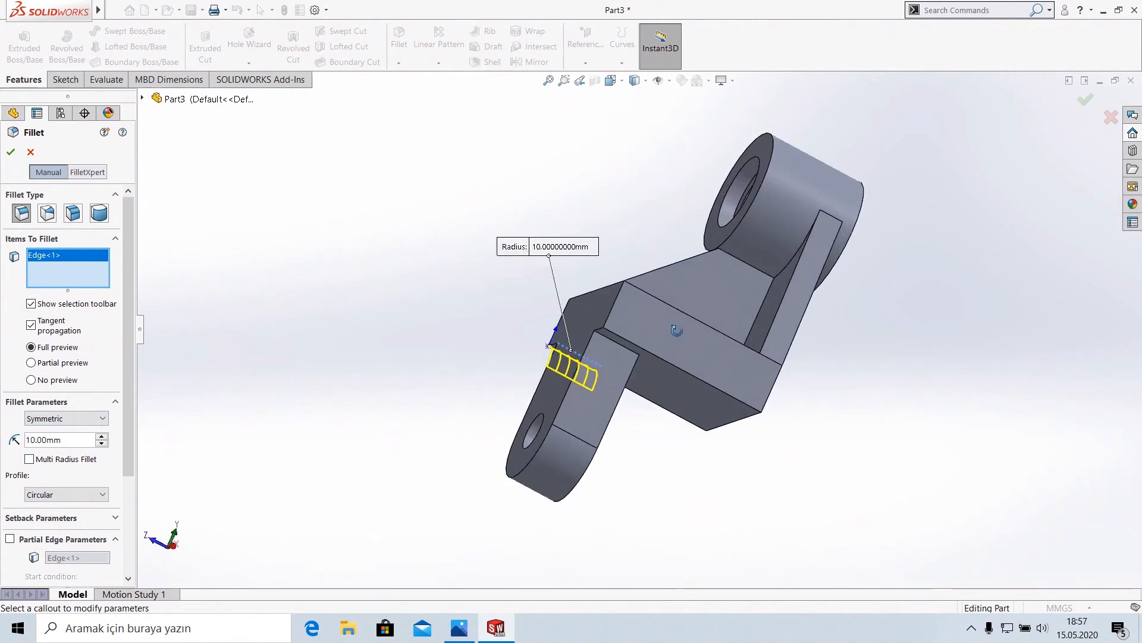
click(619, 343)
click(10, 154)
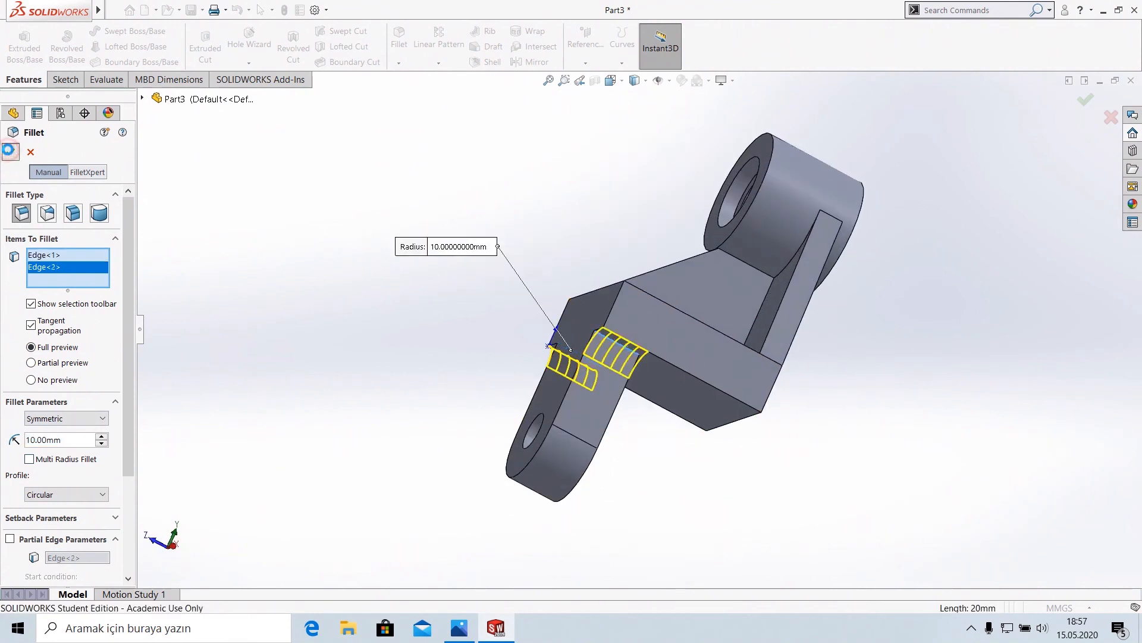
- Show the bracket in isometric view and open the appearance settings for the whole part
middle_drag(685, 463, 730, 507)
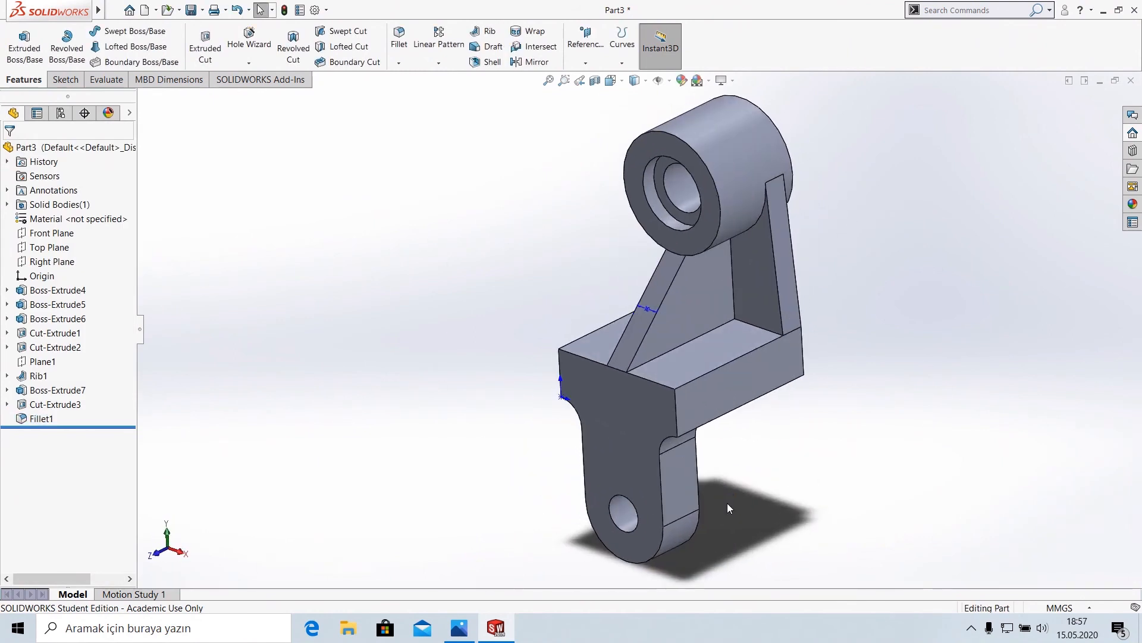
key(ctrl+7)
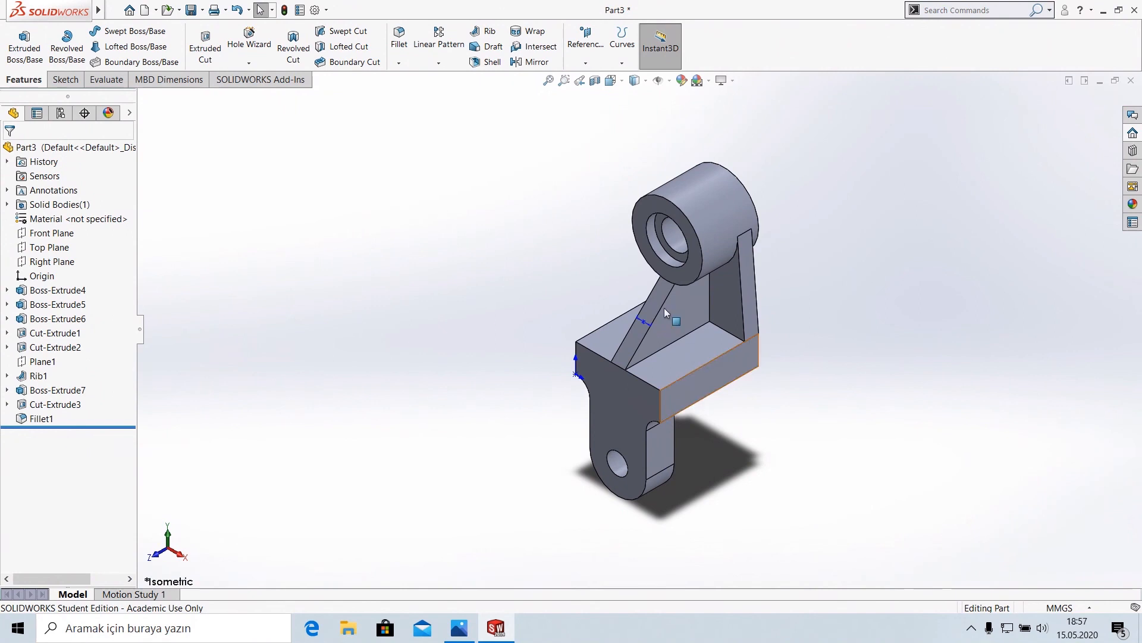
click(683, 81)
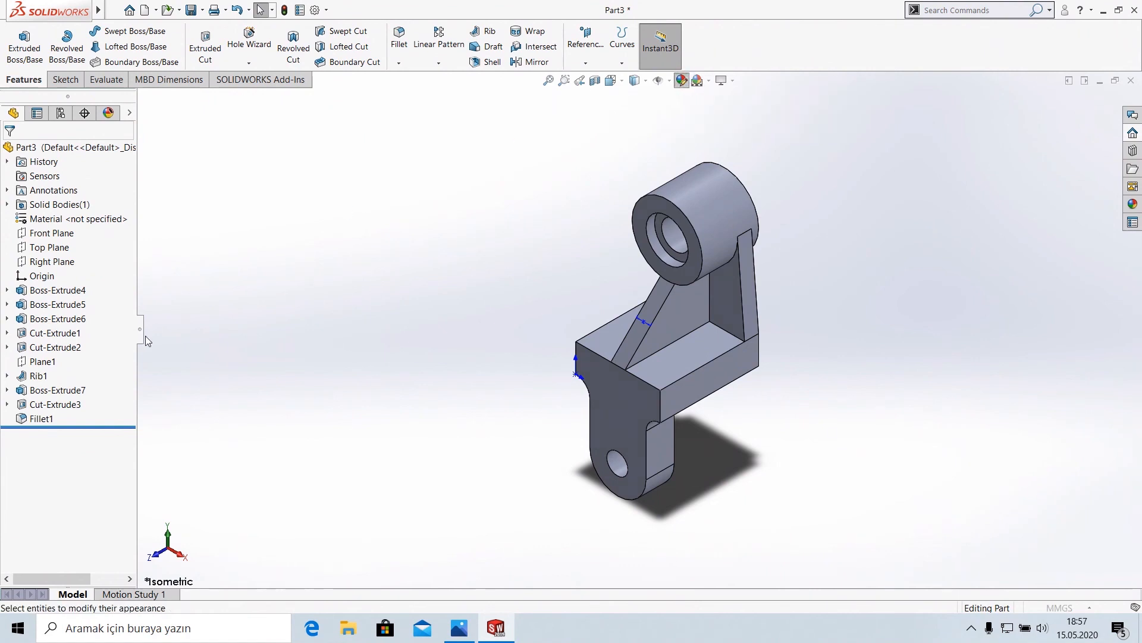
- Try various standard colour swatches on the whole part, including cyan, green, brown and pale yellow
click(78, 469)
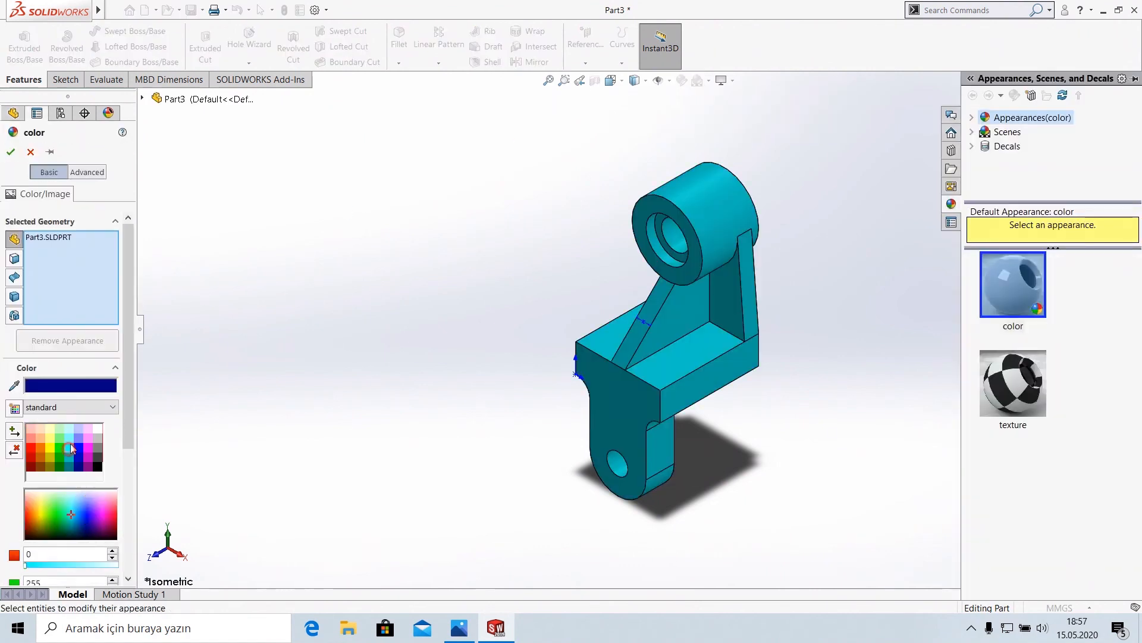
click(70, 444)
click(71, 426)
click(61, 442)
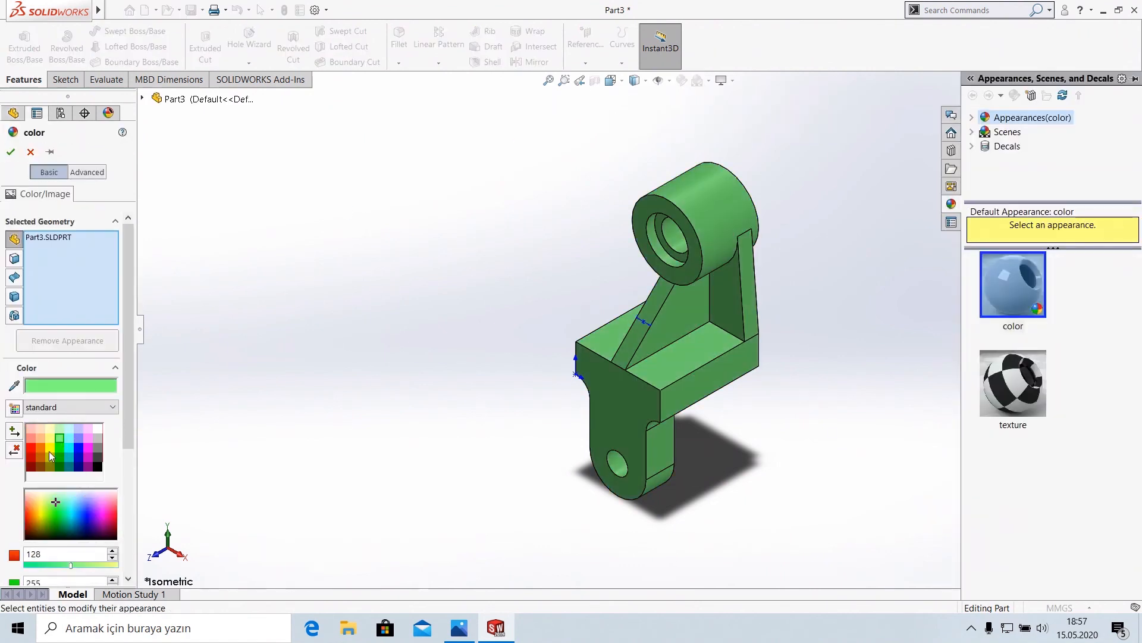
click(52, 443)
click(52, 439)
click(62, 444)
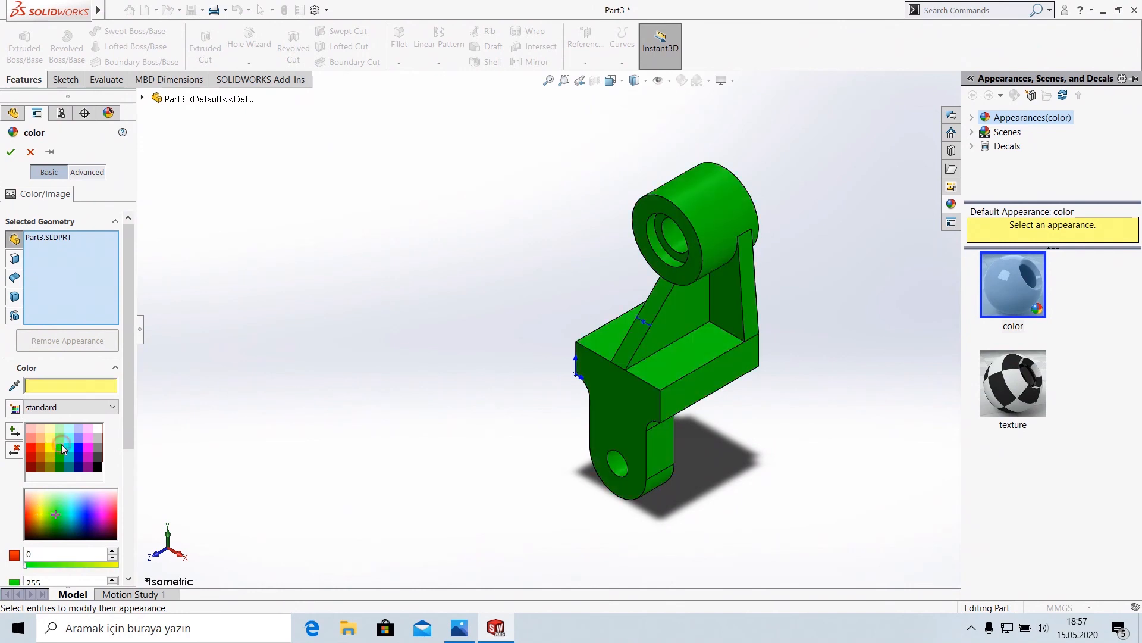
click(62, 432)
click(51, 457)
click(38, 458)
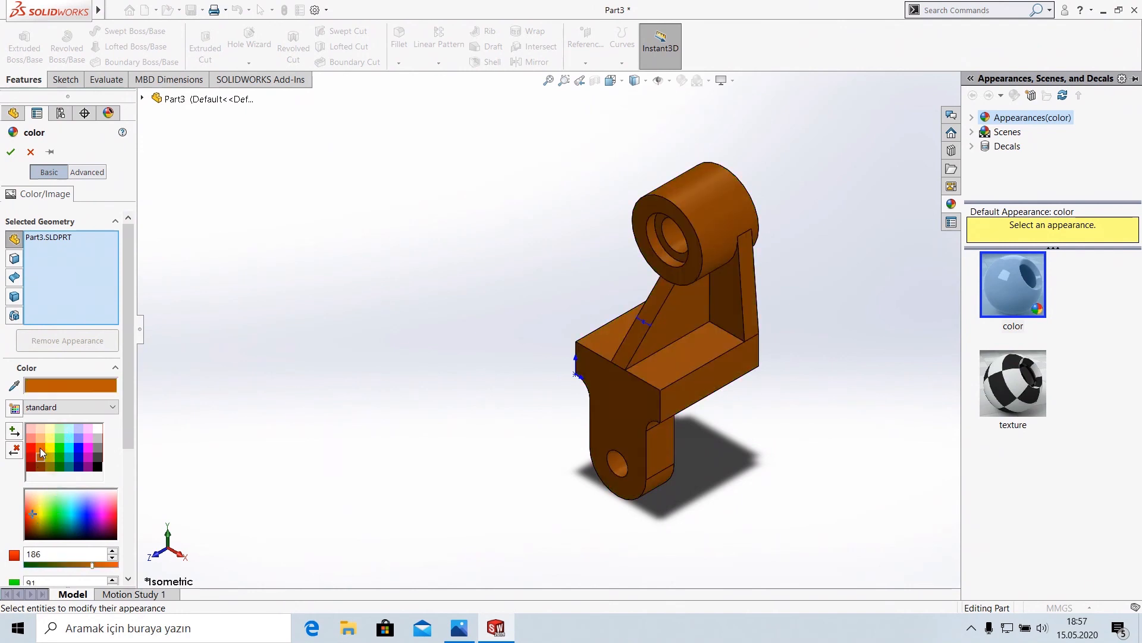
click(40, 447)
click(41, 437)
click(51, 429)
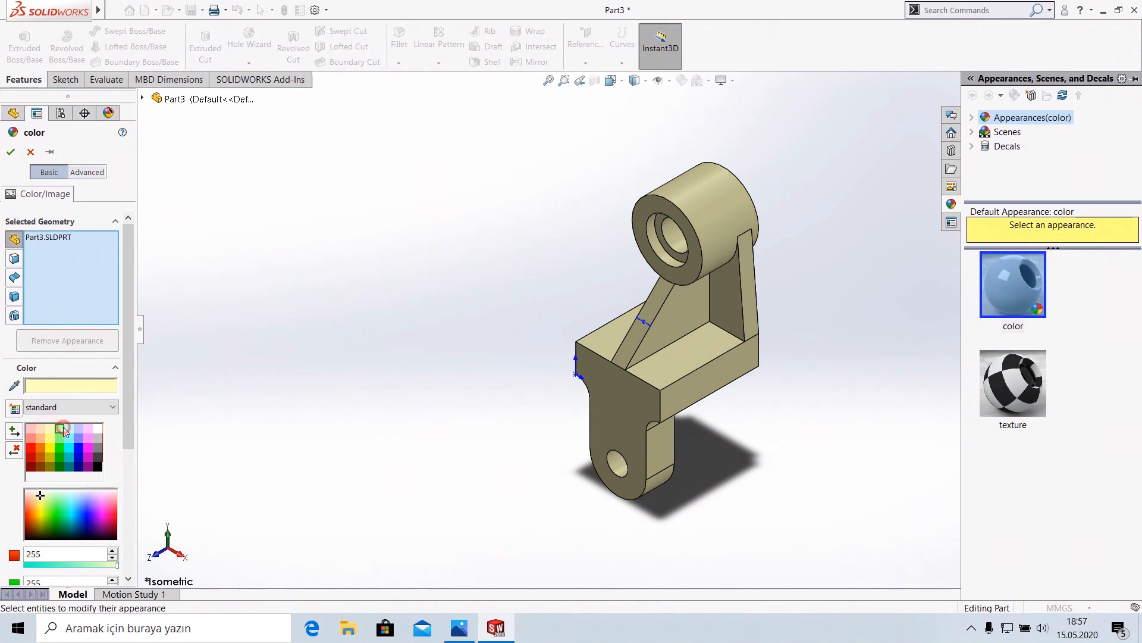
click(60, 438)
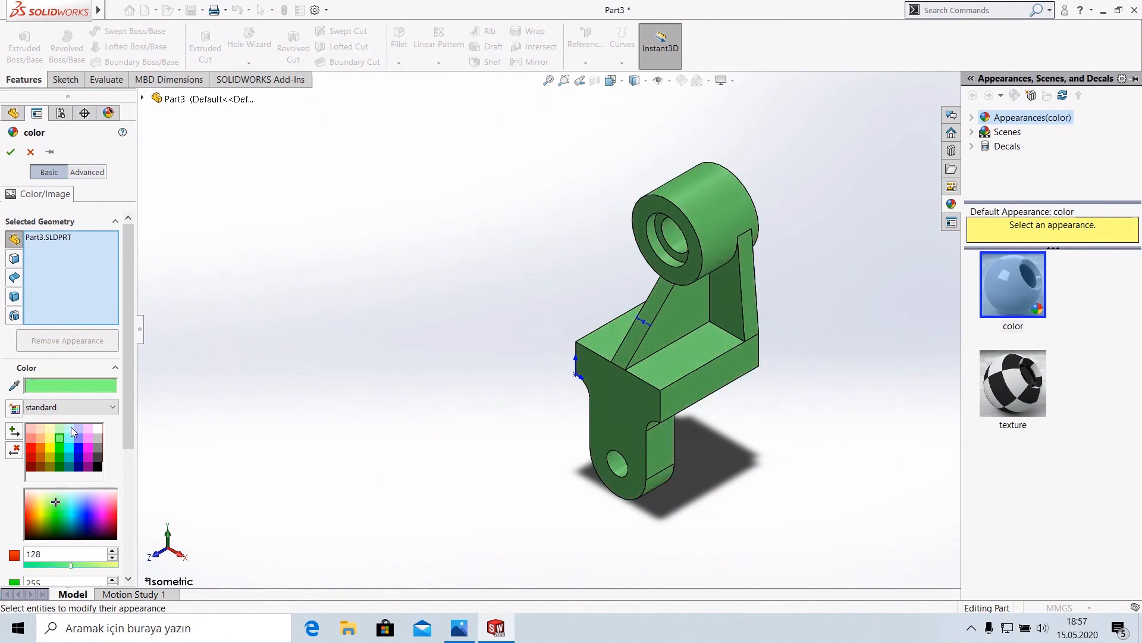
click(70, 427)
- Set the whole part's colour to the light cyan standard swatch
click(69, 438)
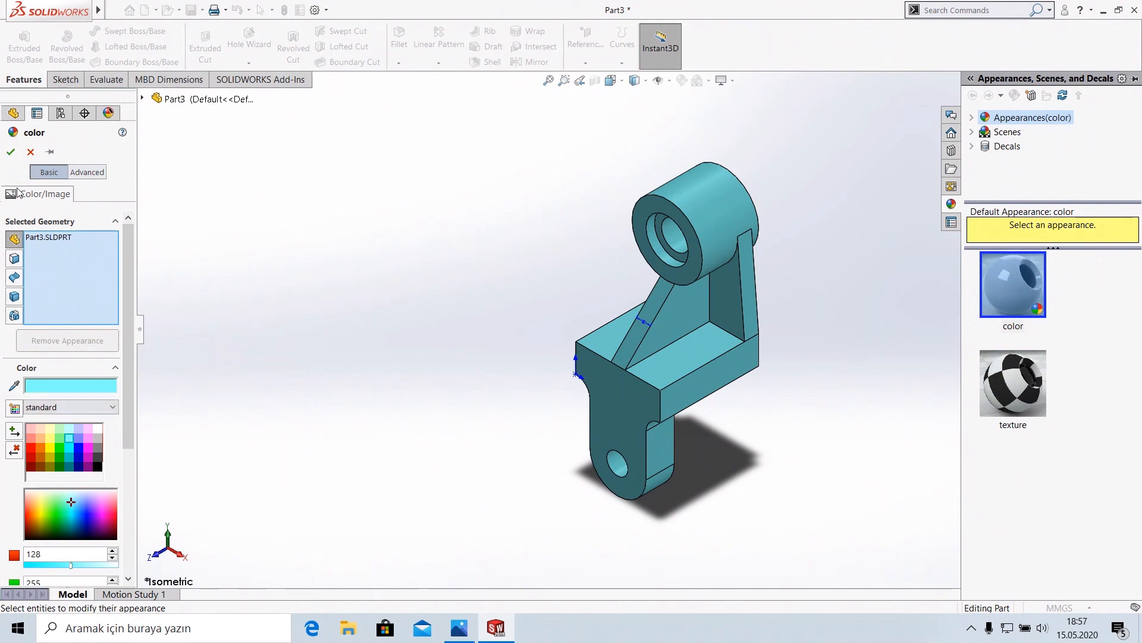
click(10, 153)
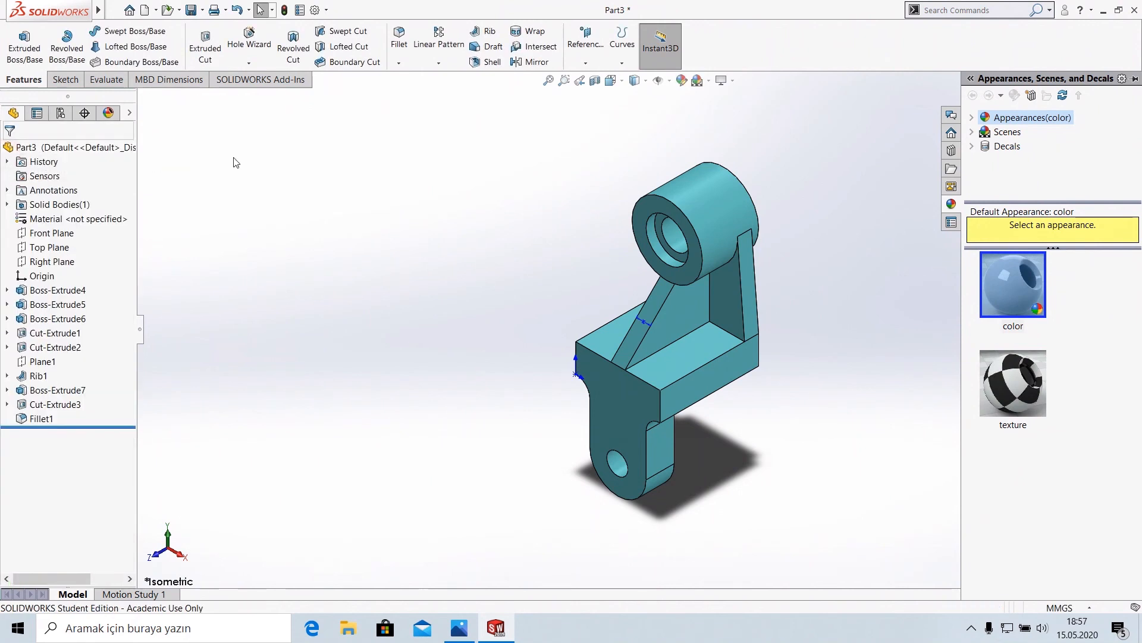
click(967, 78)
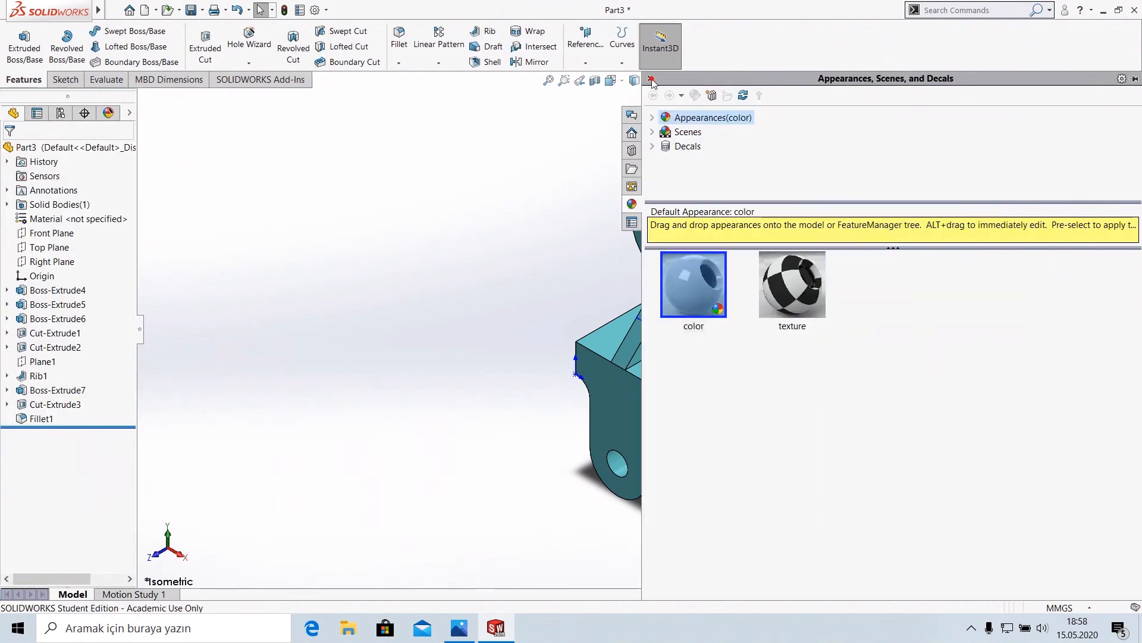
click(651, 78)
click(1136, 78)
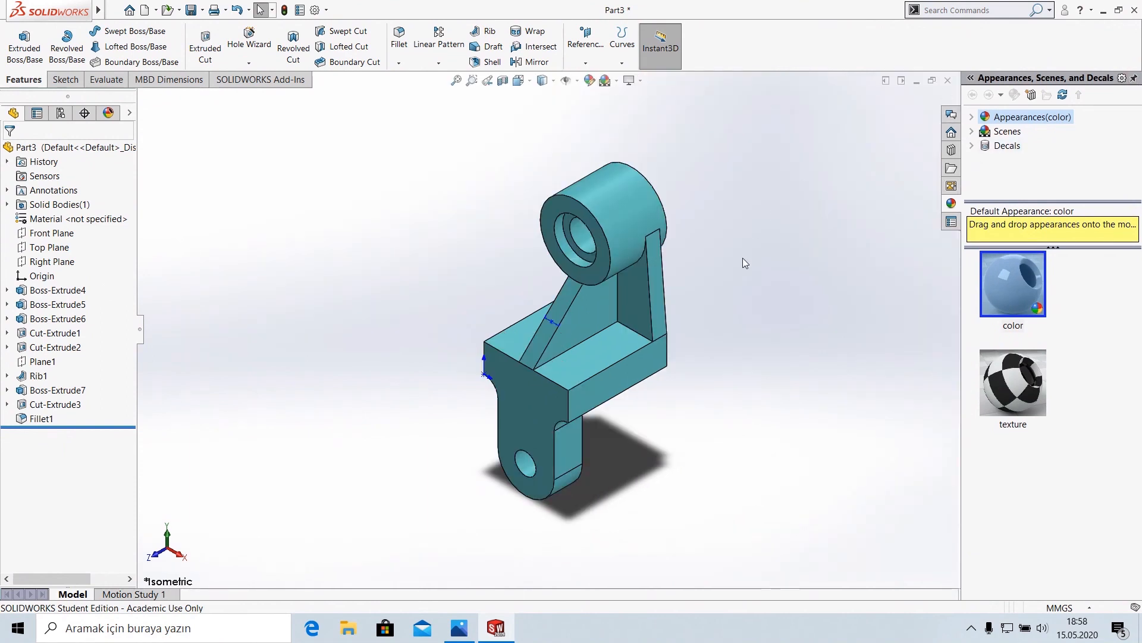
scroll(743, 259, up, 1)
scroll(731, 299, down, 1)
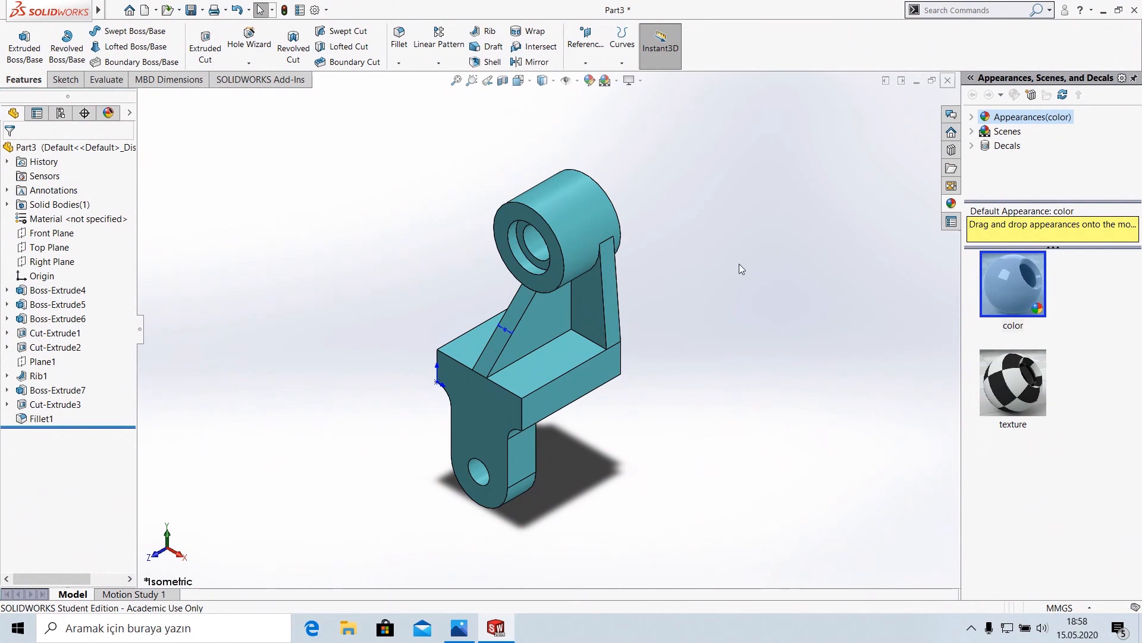
middle_drag(677, 322, 704, 337)
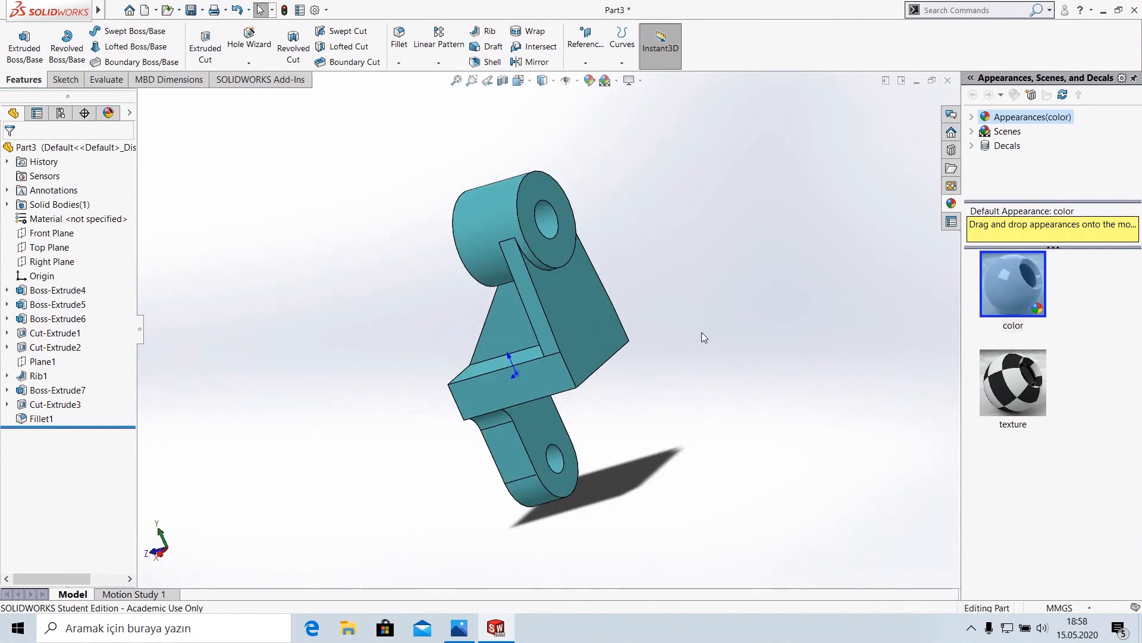